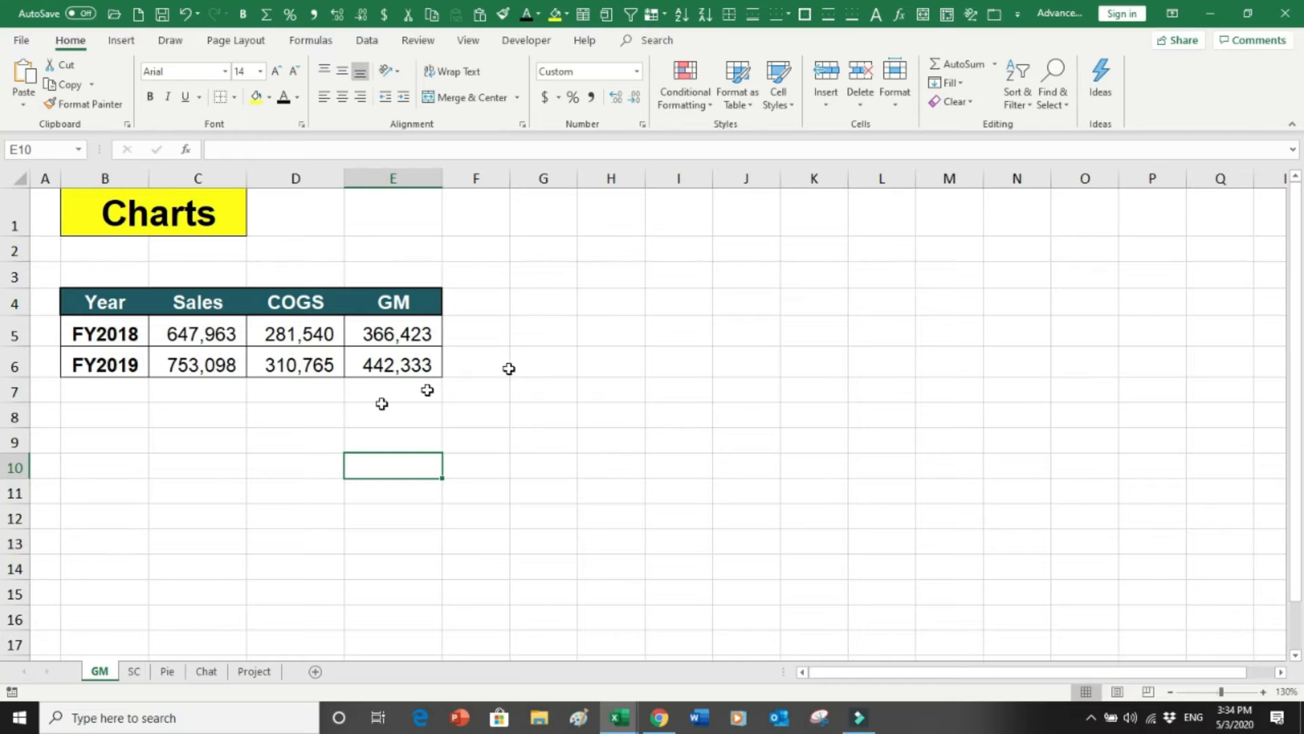
Review the Sales, COGS and GM figures for FY2018 and FY2019 in the table
drag(126, 337, 191, 364)
click(311, 333)
drag(311, 333, 303, 362)
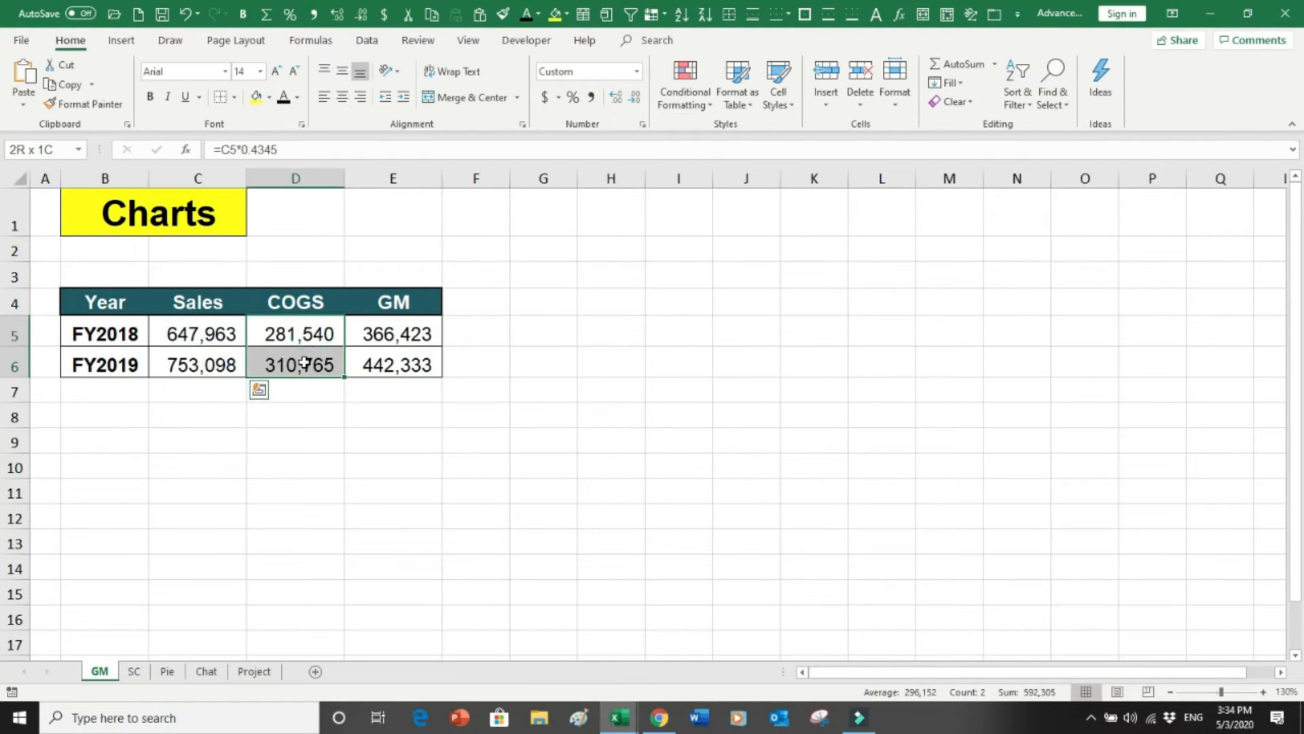
drag(396, 329, 378, 349)
drag(101, 300, 396, 352)
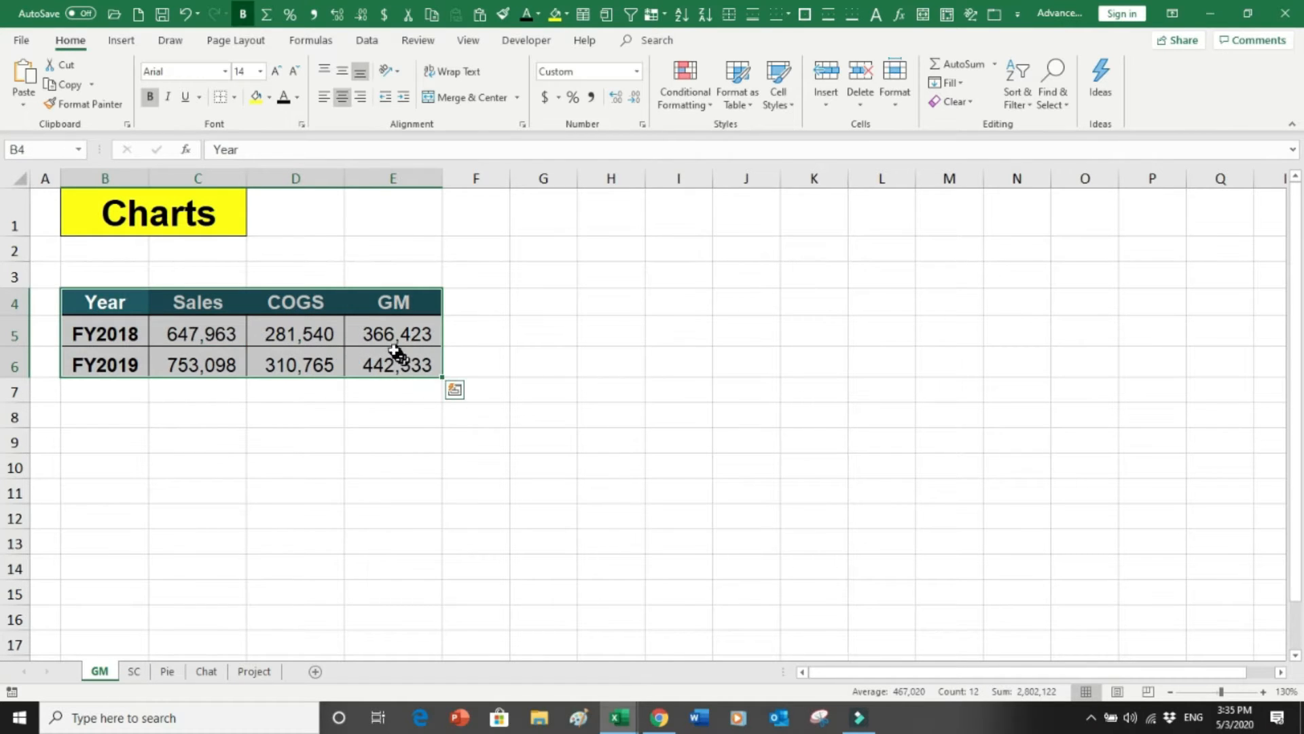
click(389, 341)
click(292, 337)
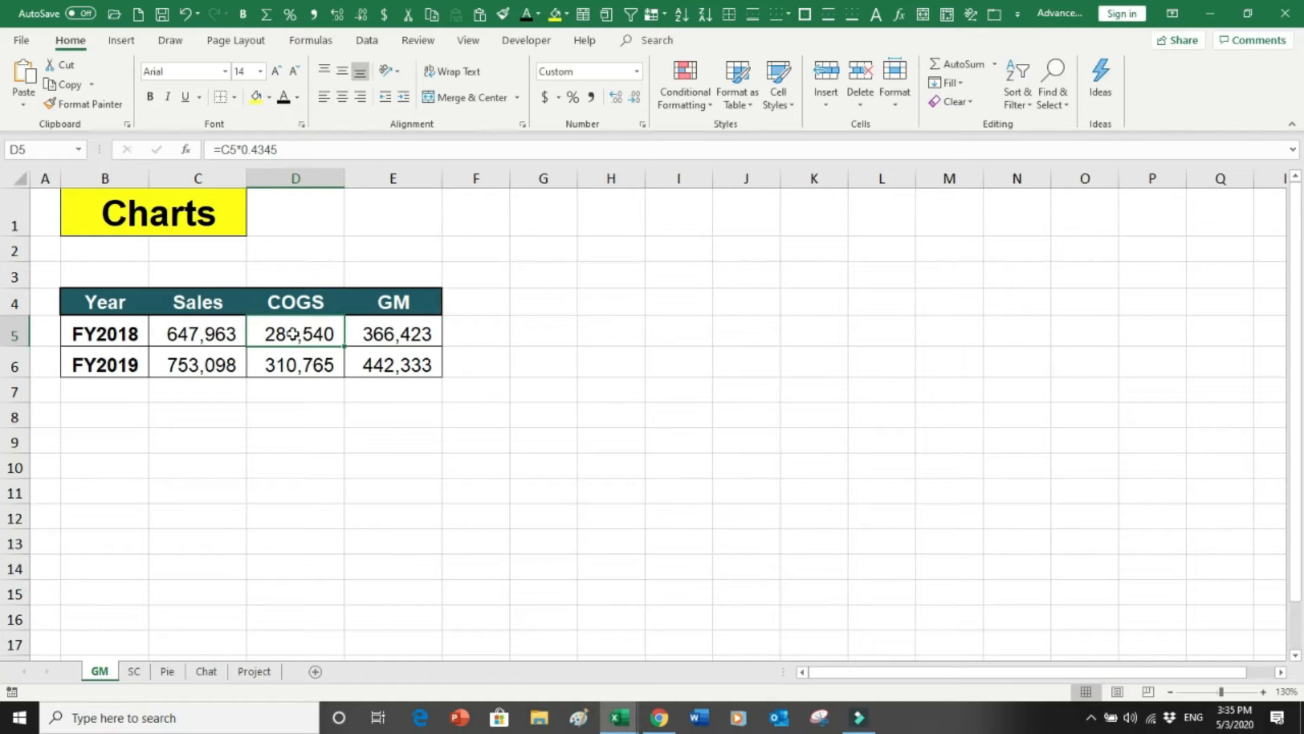
Select the whole table B4:E6 with its headers and browse the column chart types and recommended charts
drag(125, 303, 410, 362)
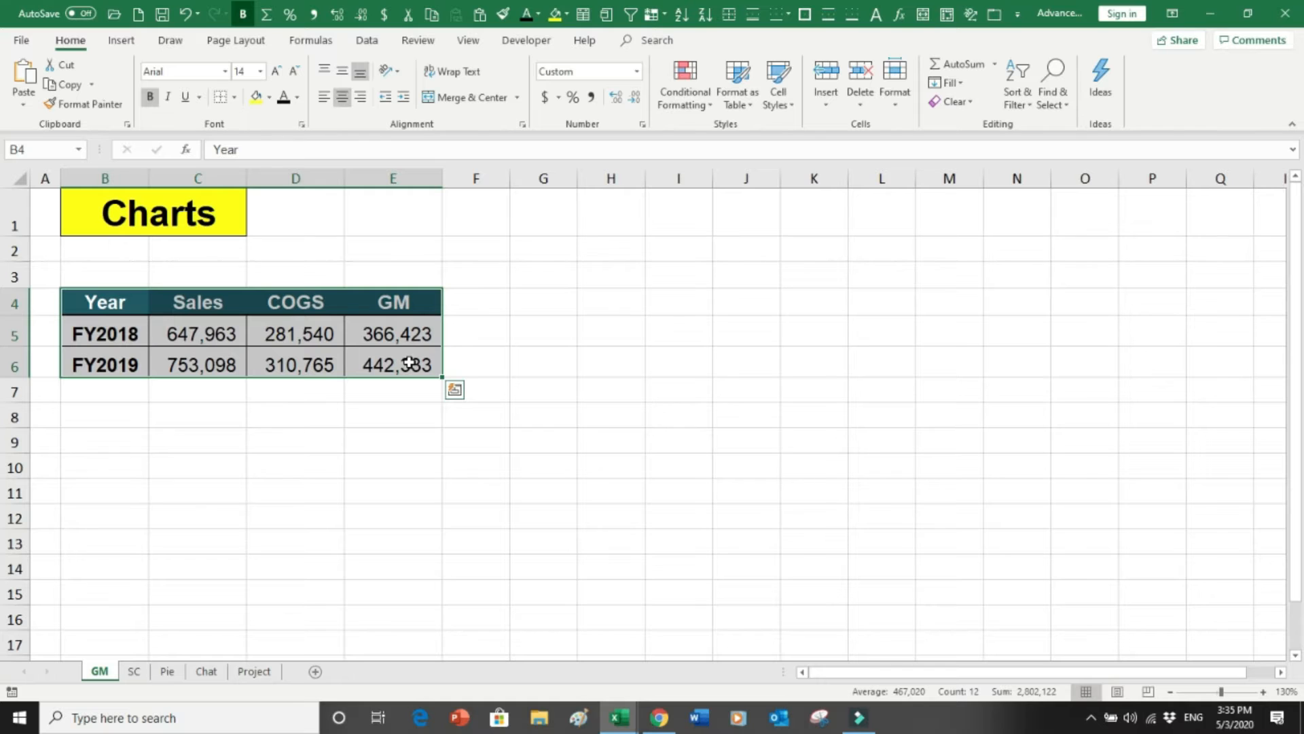
click(123, 44)
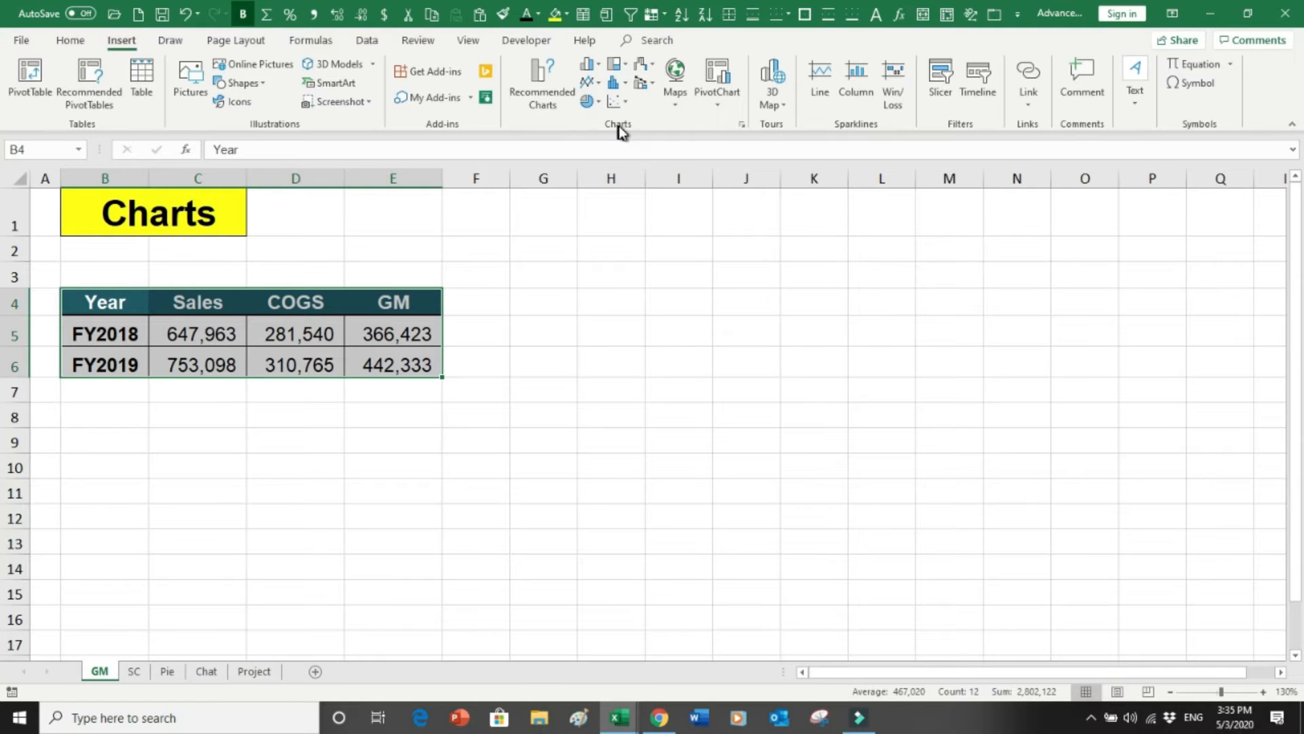
click(600, 71)
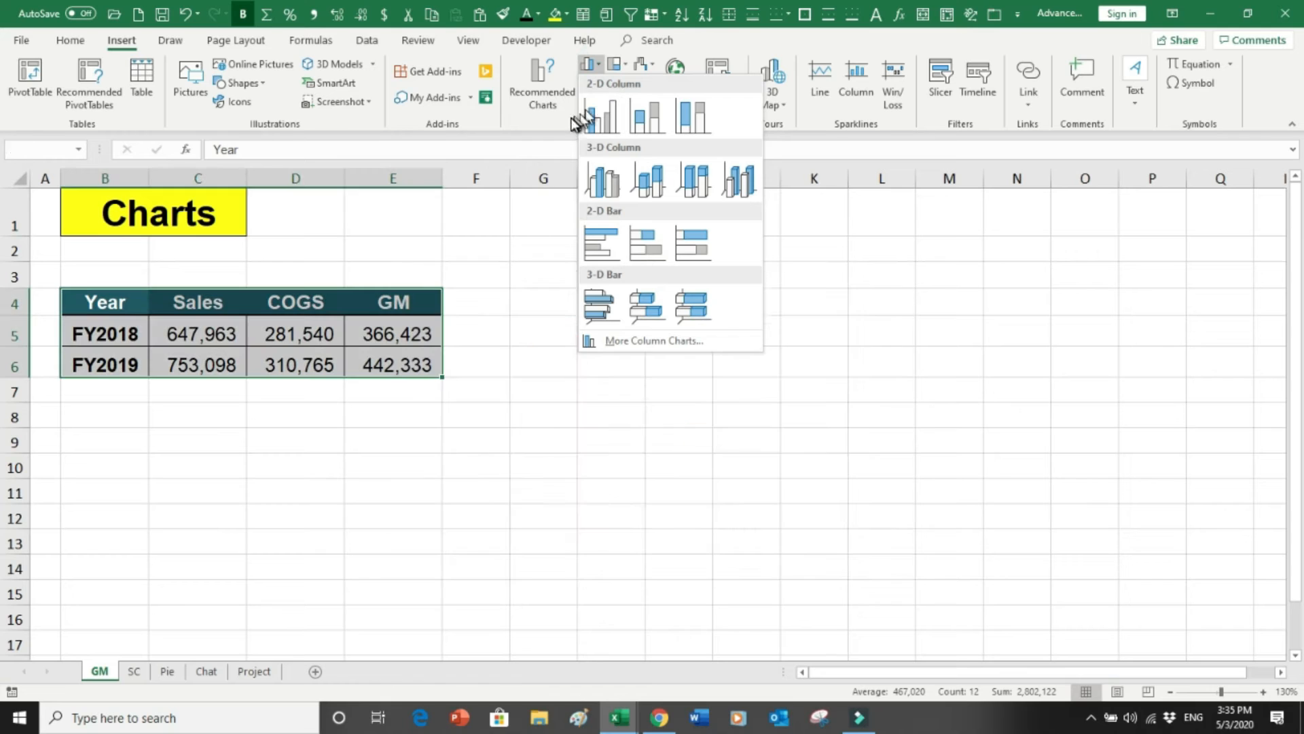
click(567, 157)
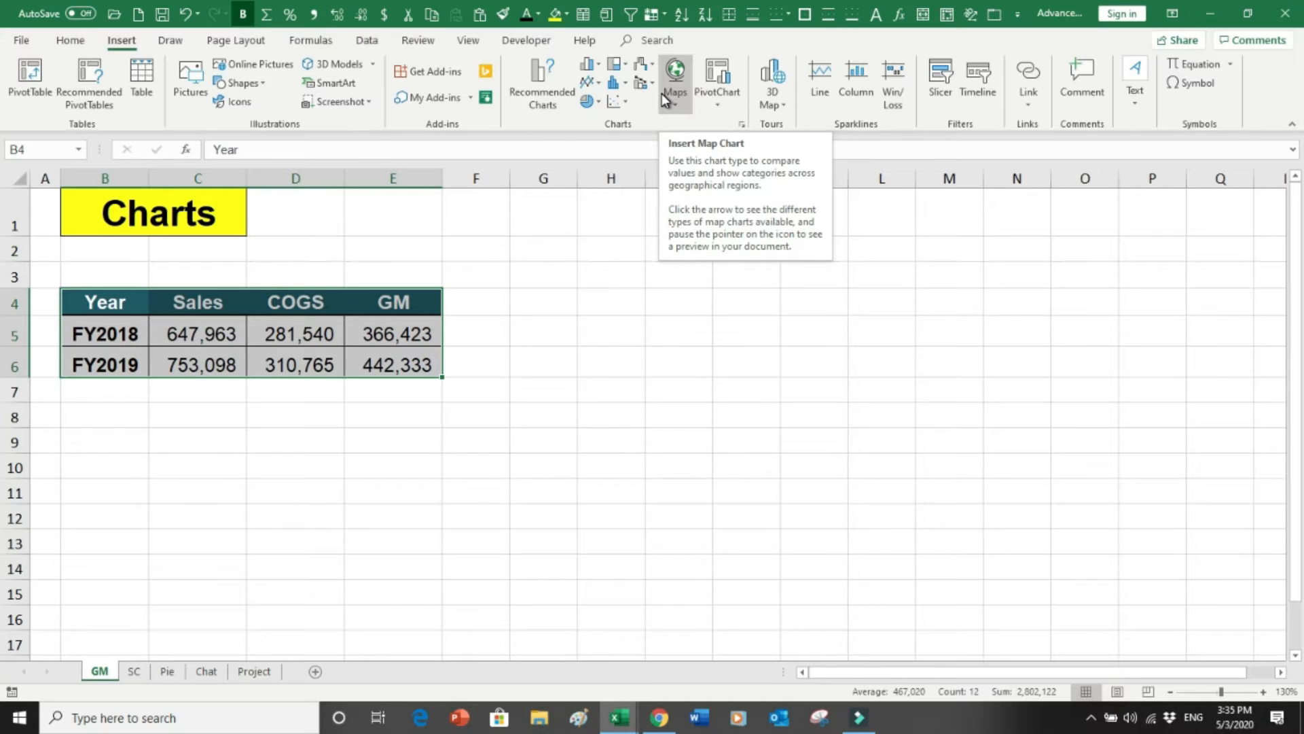
click(534, 95)
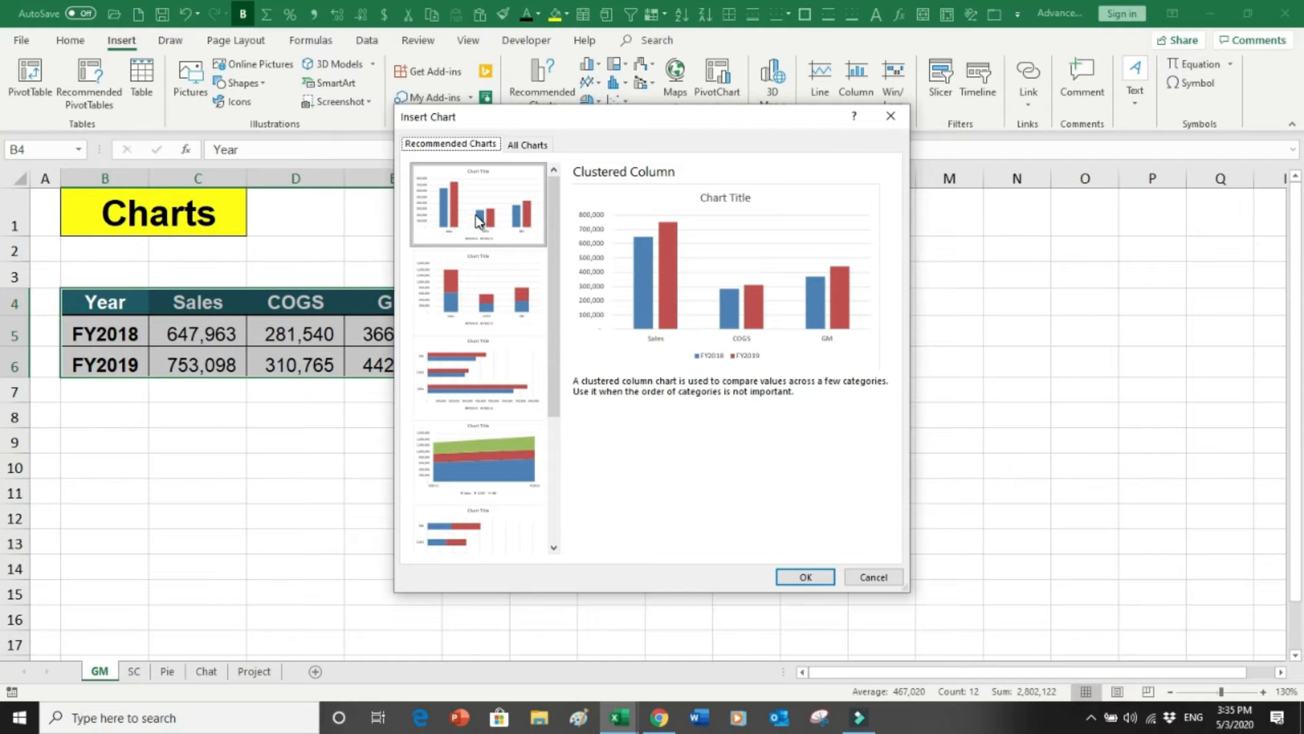
click(857, 578)
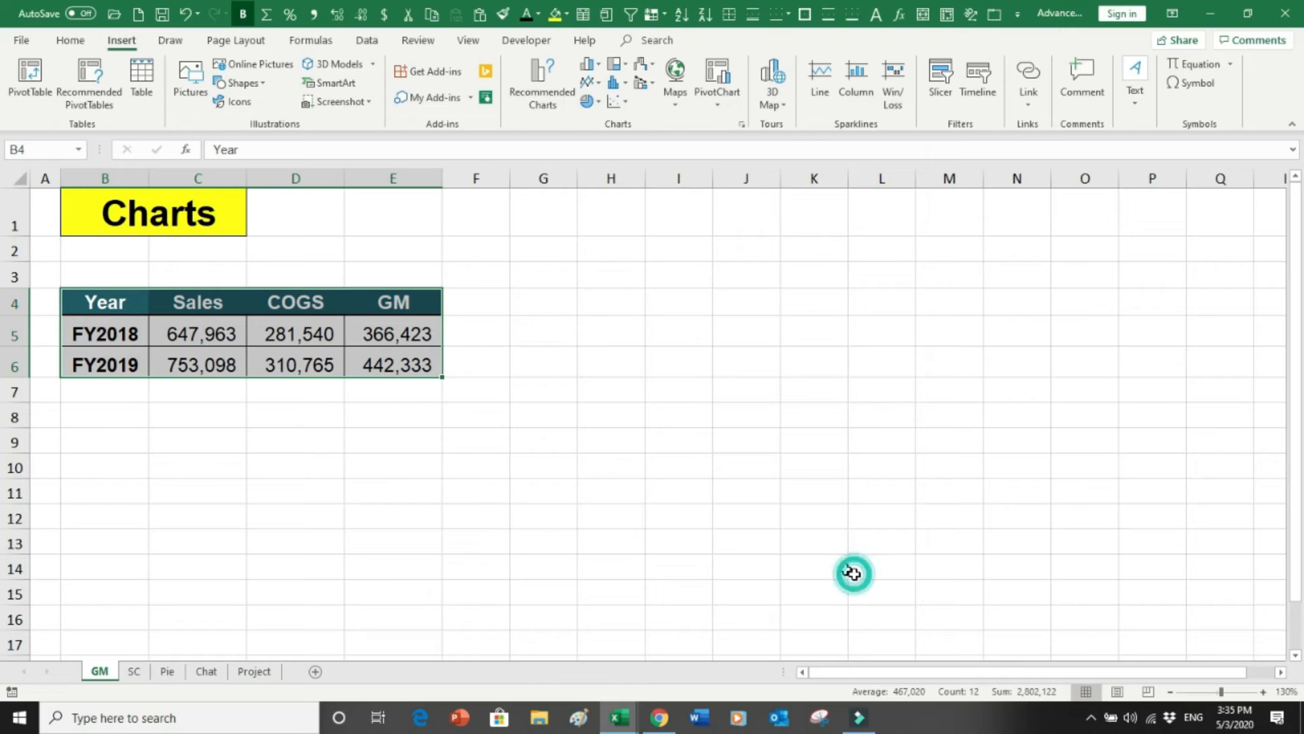
Insert a 3-D clustered column chart from the selected table and enlarge it beside the table to span about columns F to P
click(602, 67)
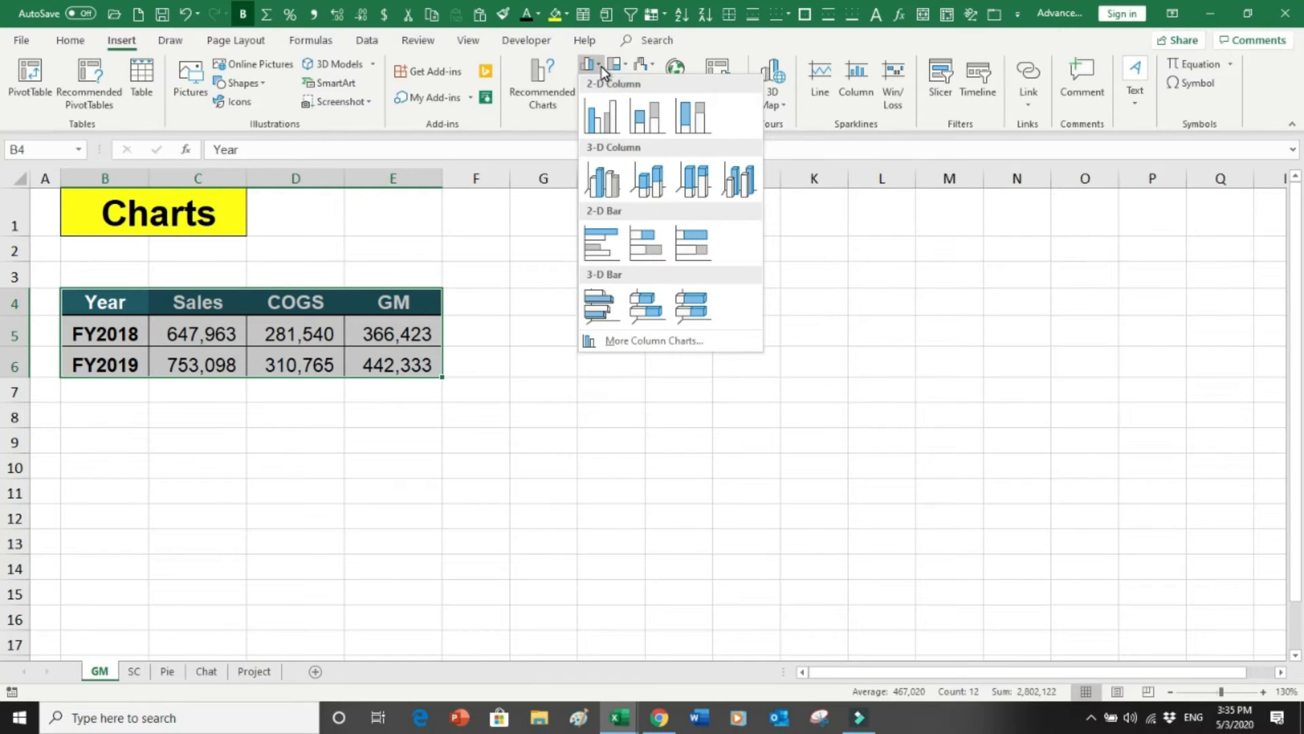
click(604, 191)
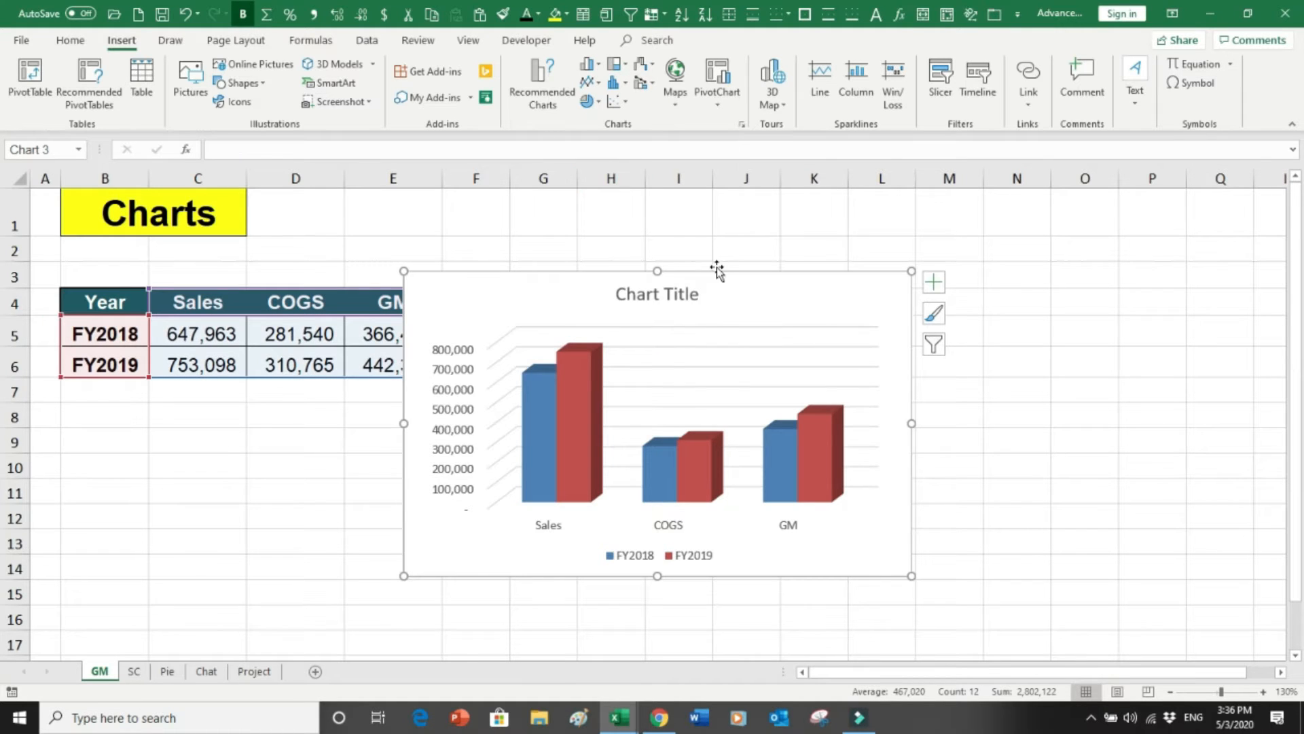
drag(739, 280, 781, 224)
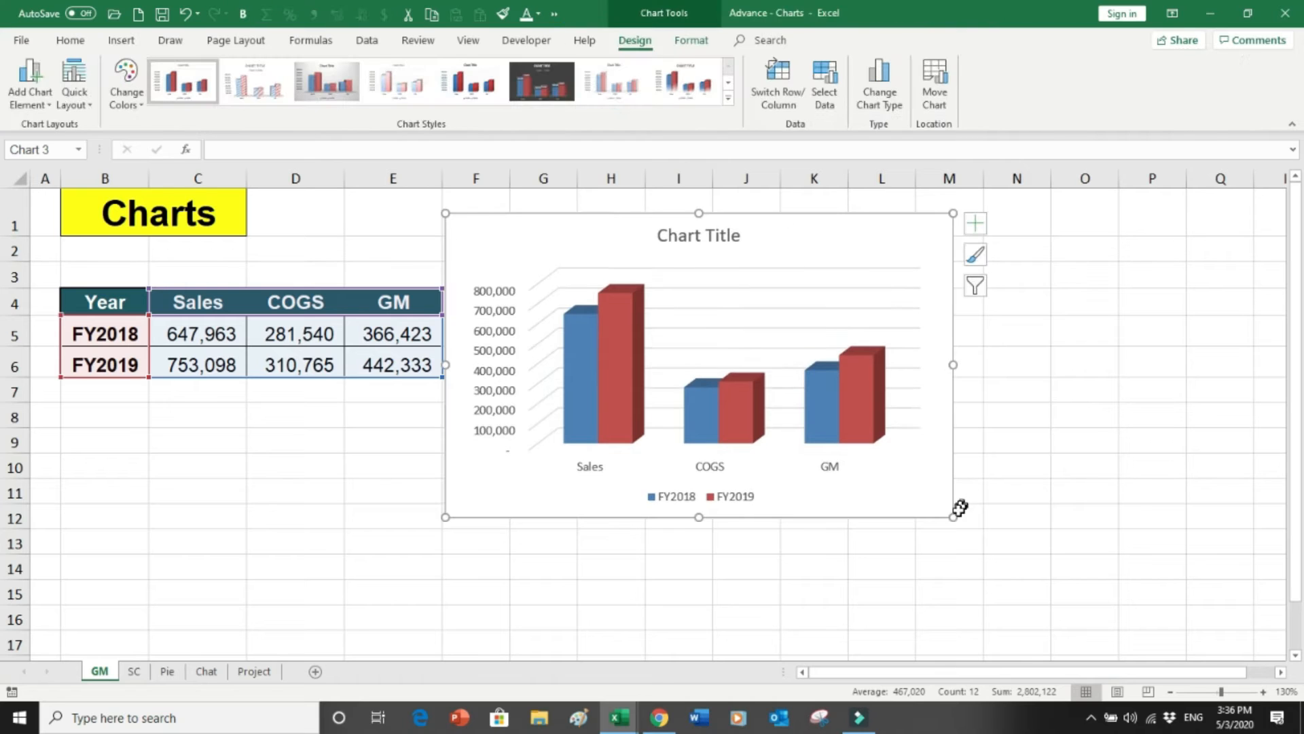
drag(956, 516, 1184, 639)
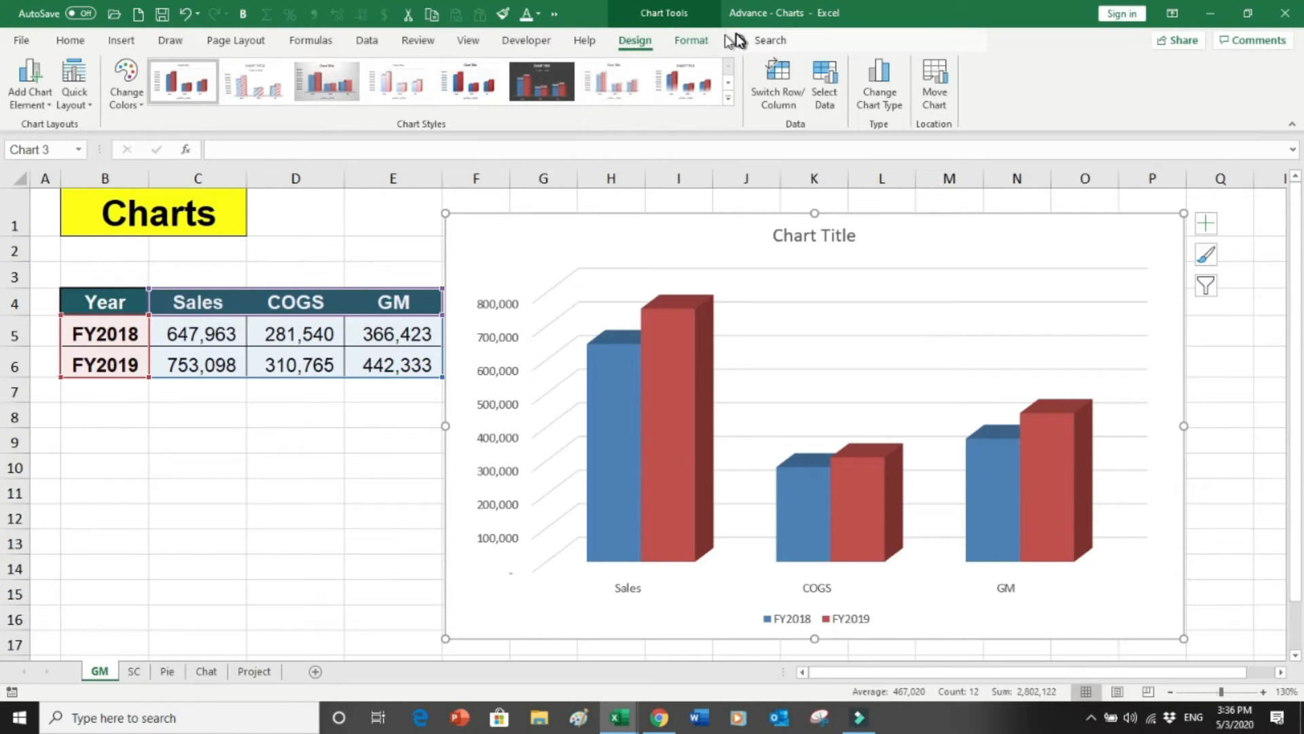
Move the chart slightly further right to leave a gap between it and the table
click(328, 212)
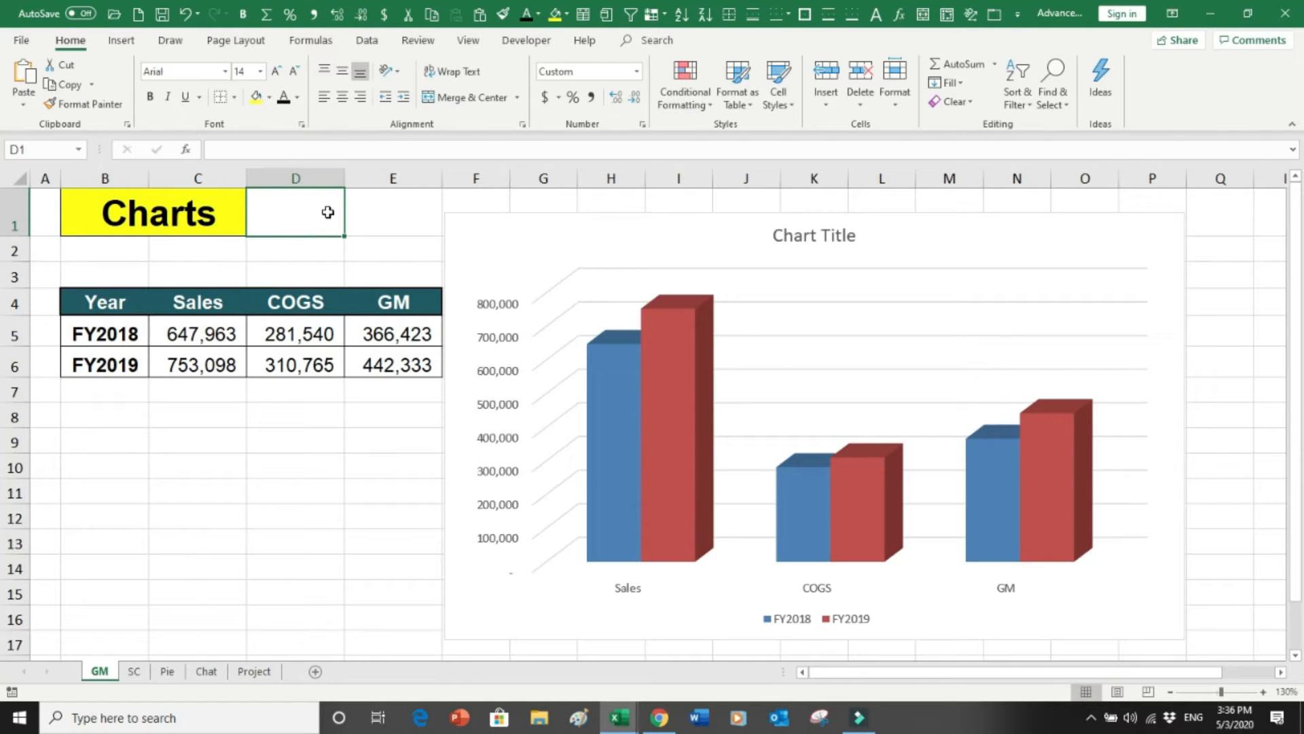
click(504, 234)
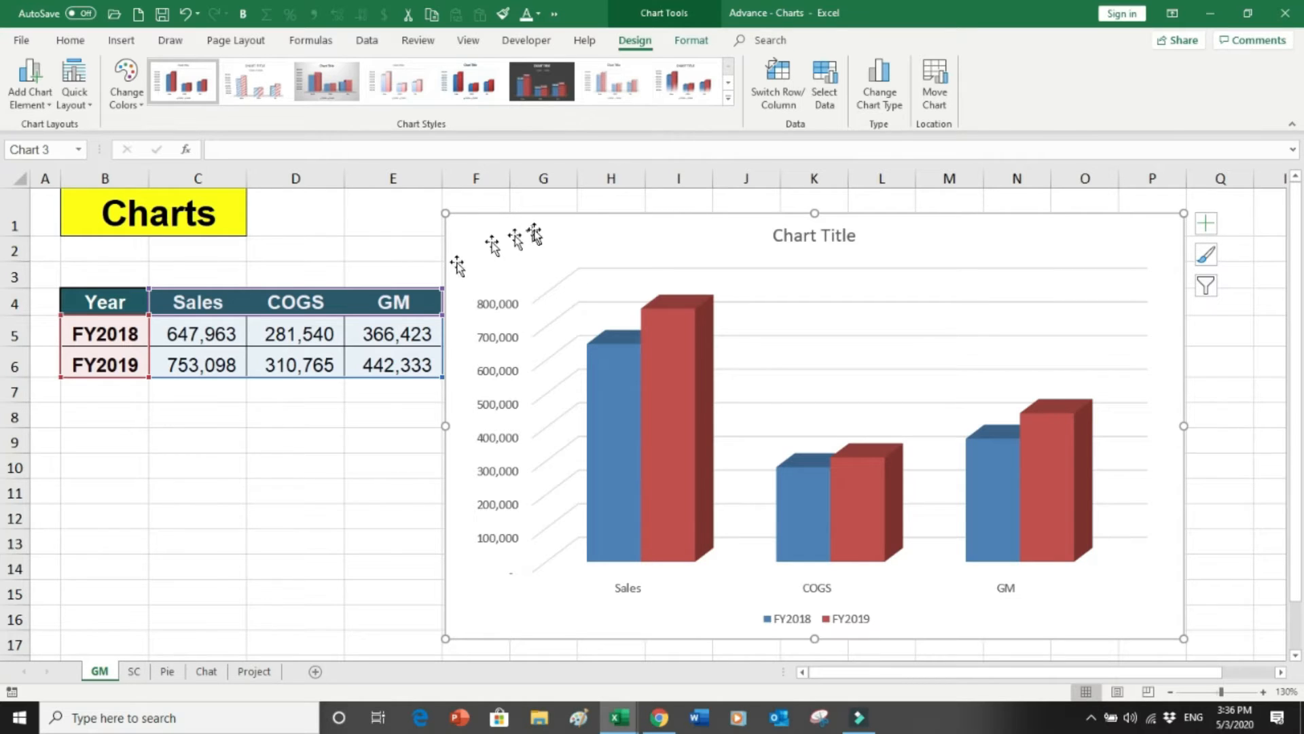
drag(530, 227, 576, 229)
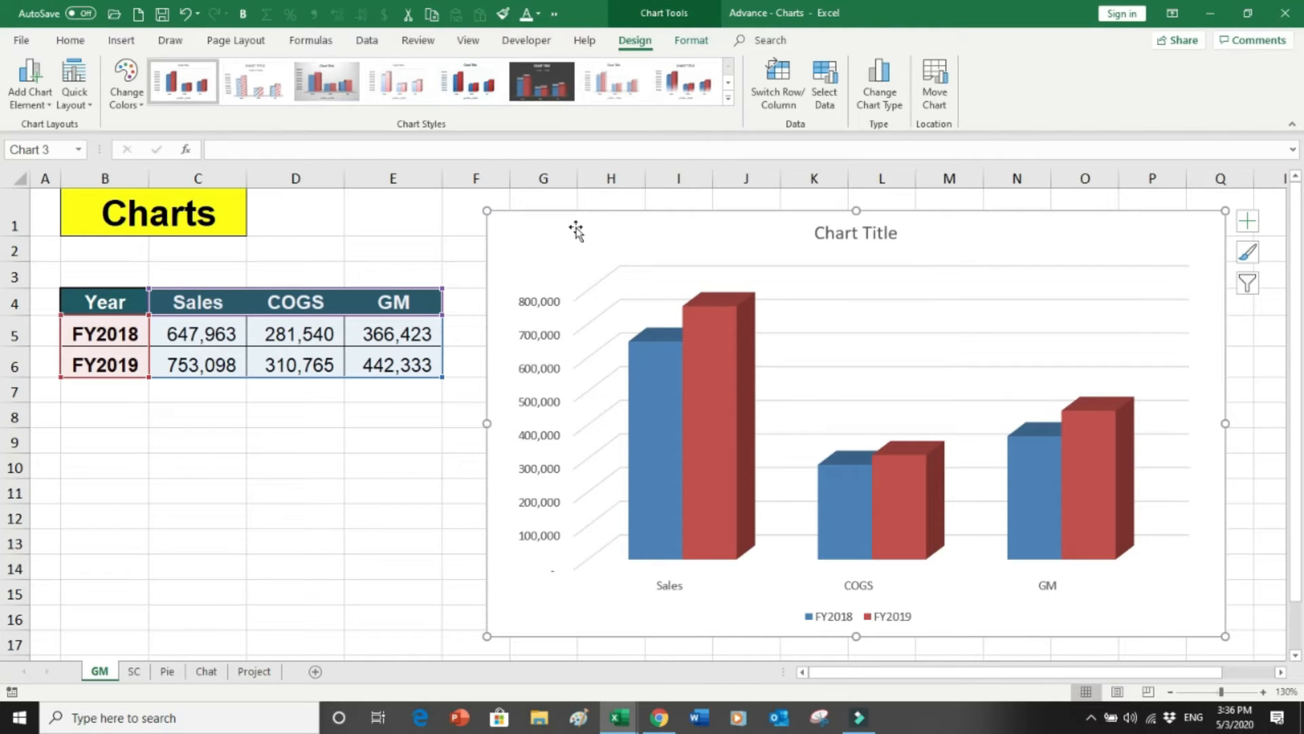
Try a FY2019 Sales value of 0 in C6 to test the chart's link to the data, and undo it
click(183, 367)
text(0)
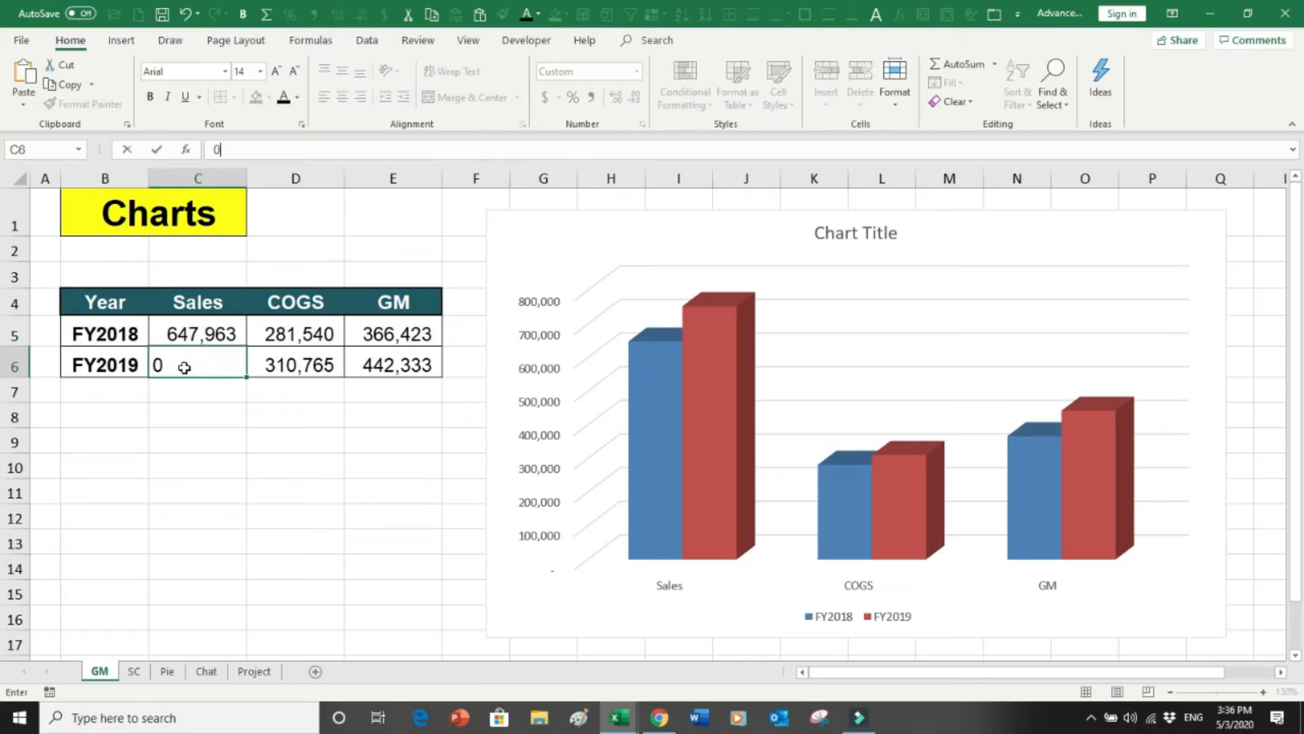
key(Return)
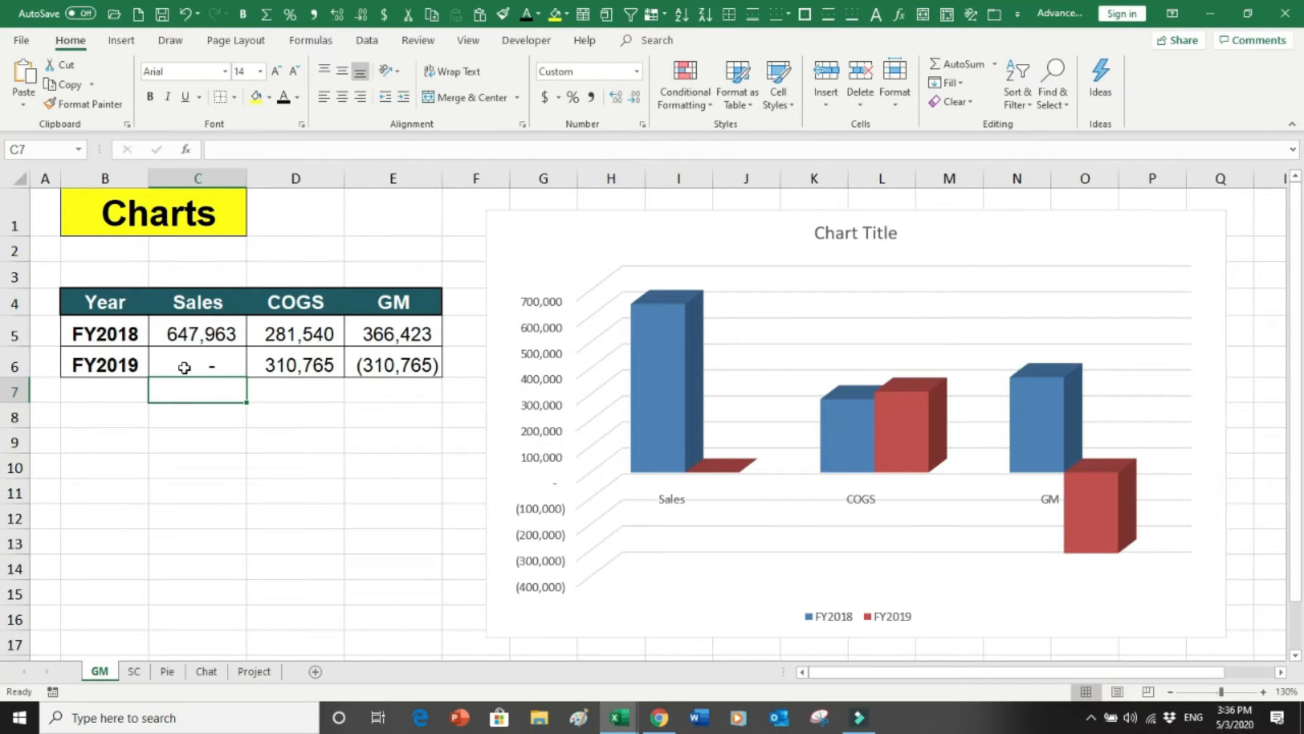
key(ctrl+z)
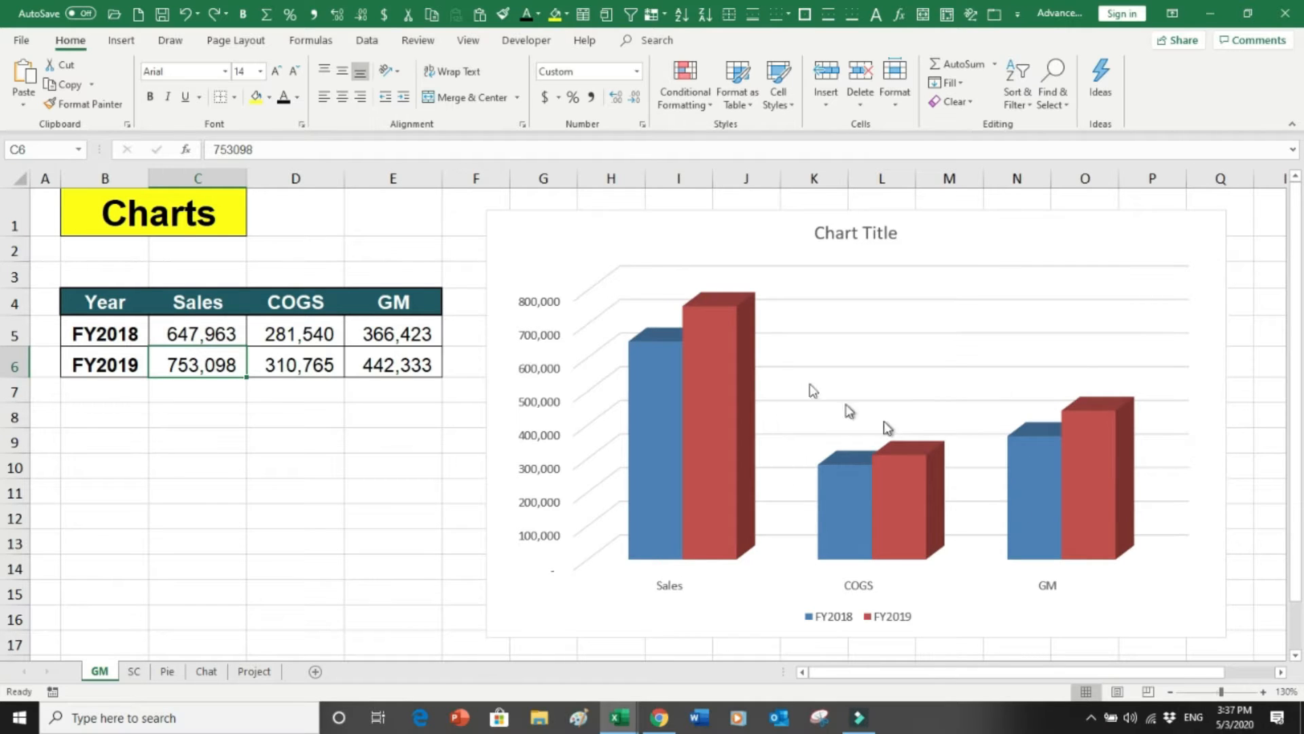
Switch the chart's rows and columns so FY2018 and FY2019 are the categories and Sales, COGS and GM the series
click(622, 258)
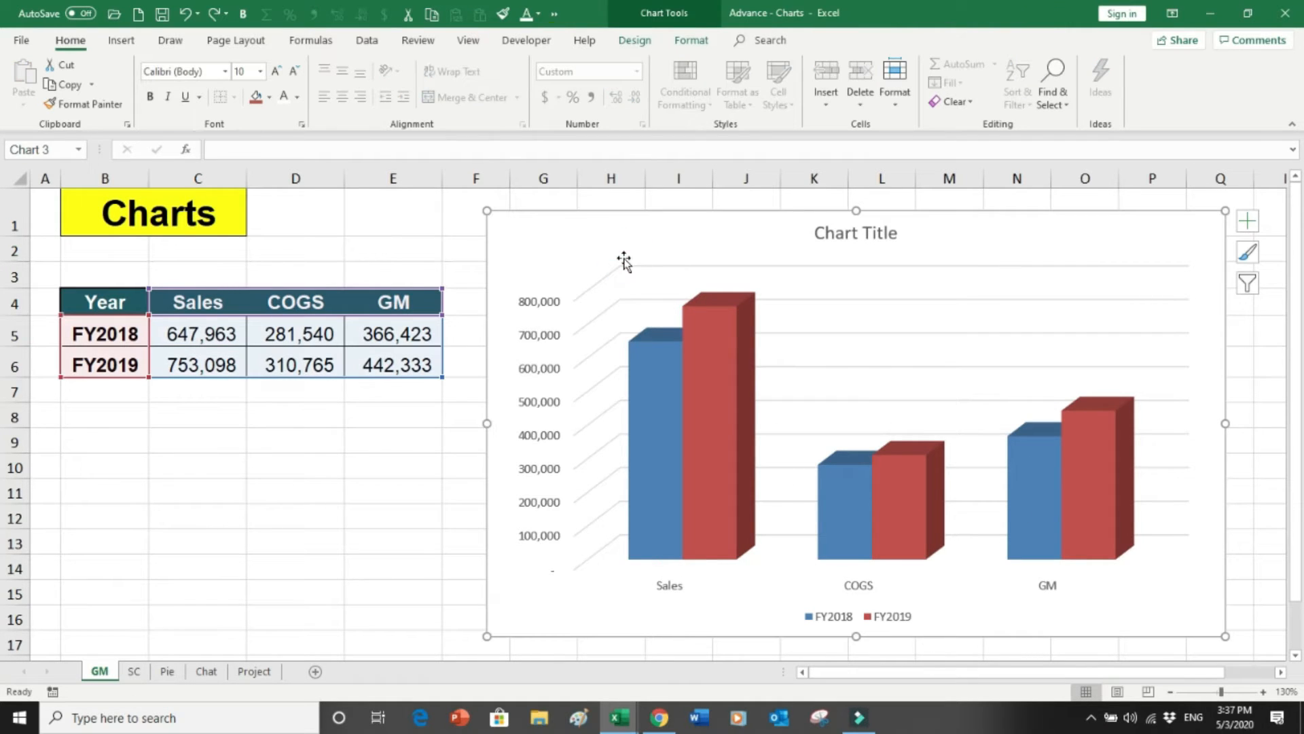
click(635, 37)
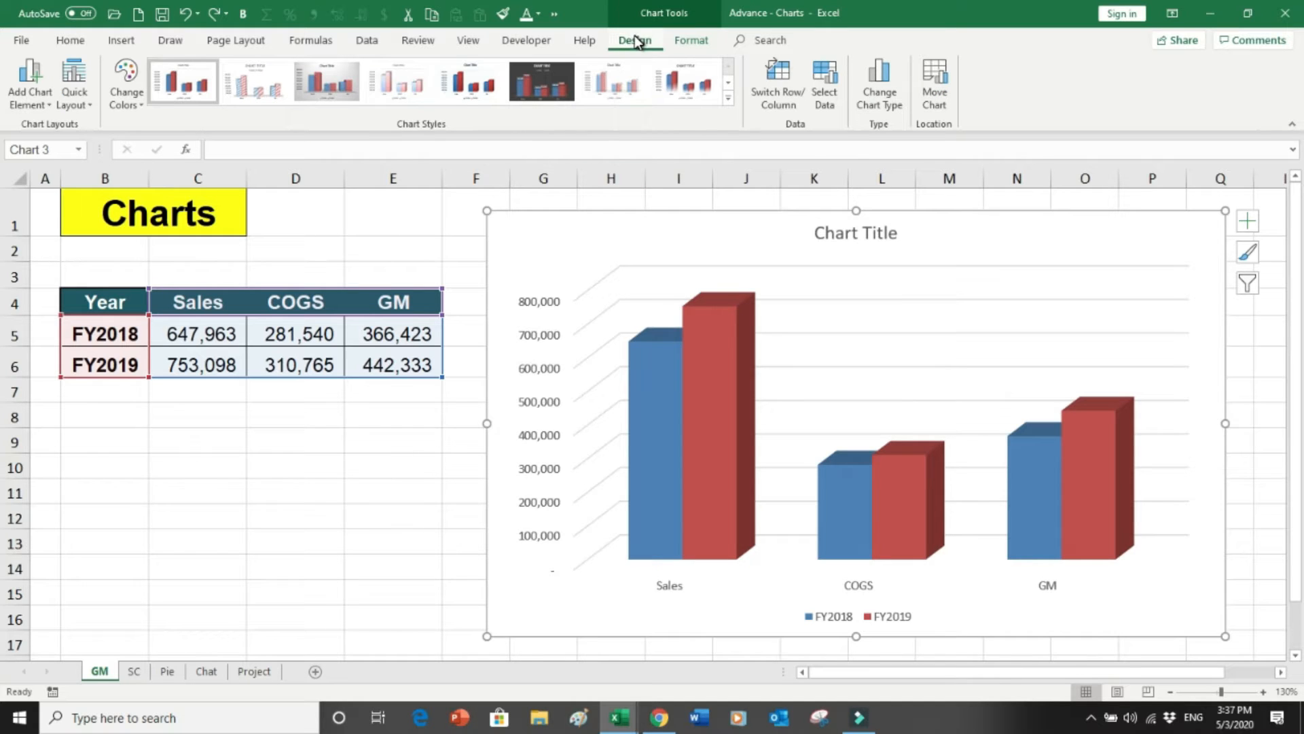
click(780, 95)
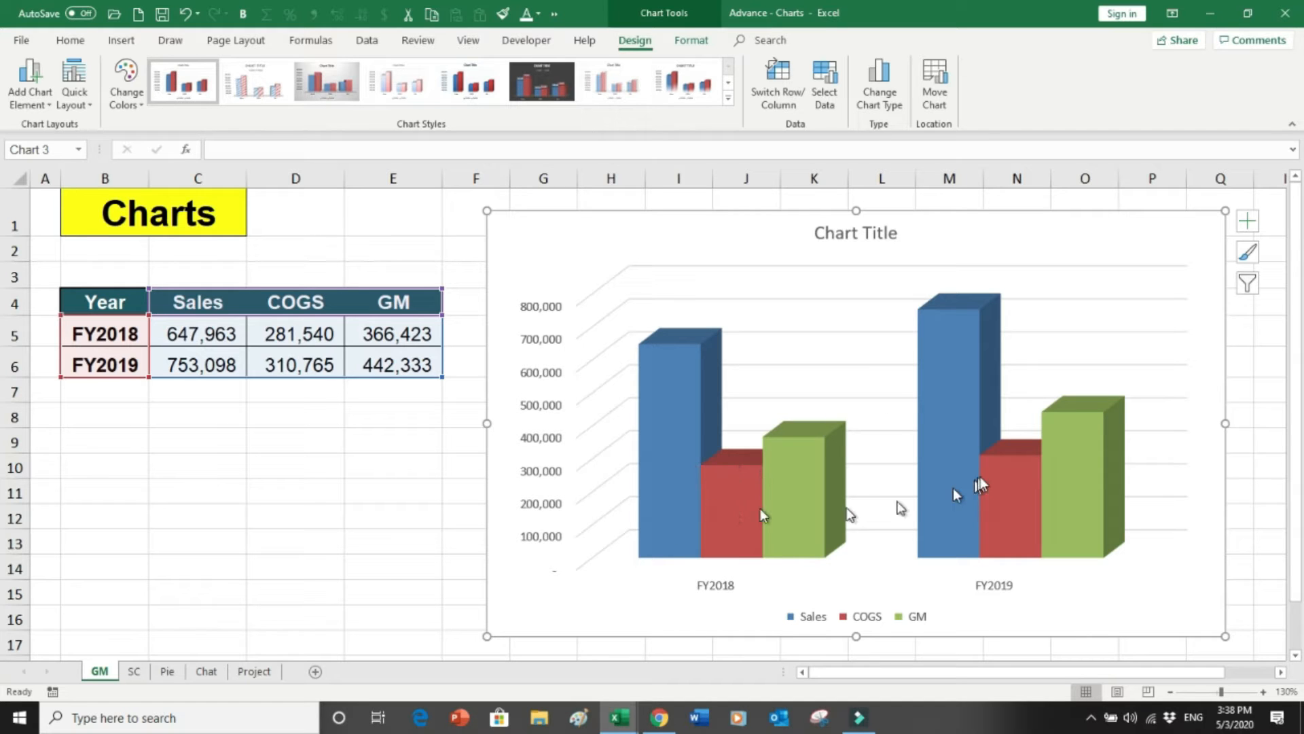
mouse_move(1017, 478)
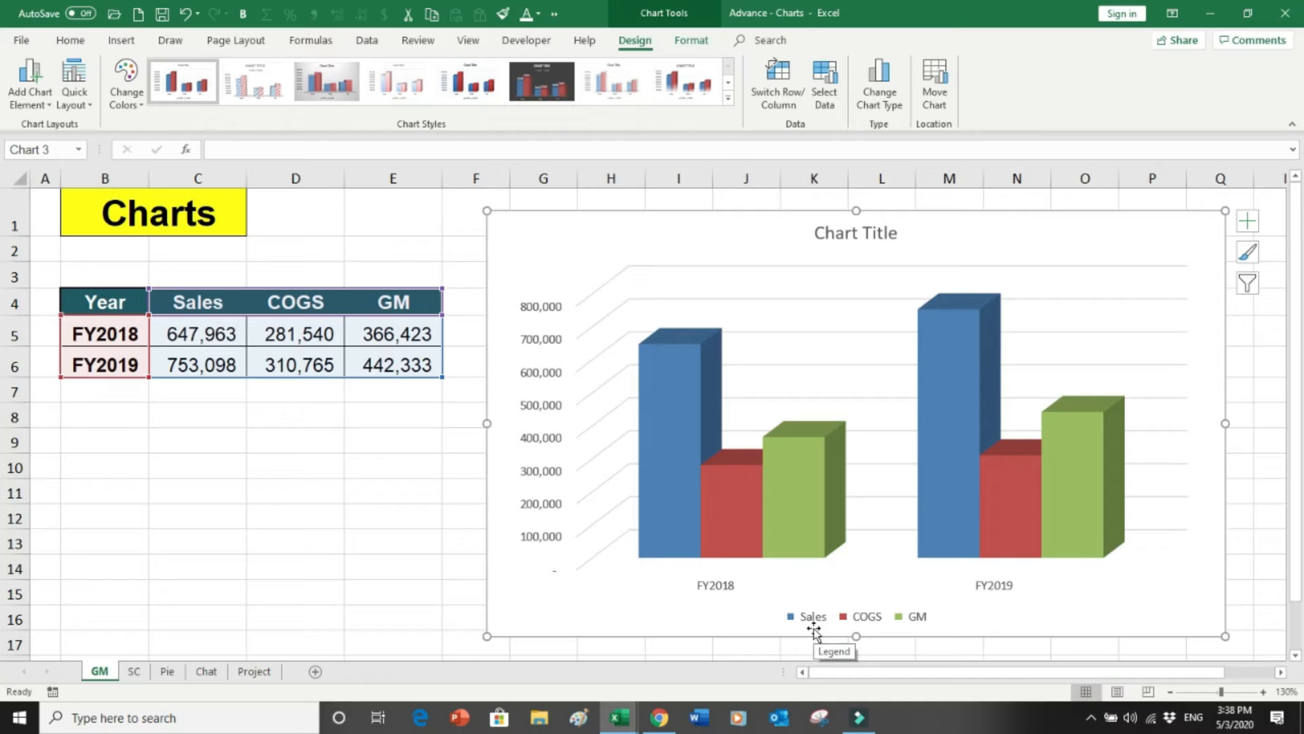
click(781, 95)
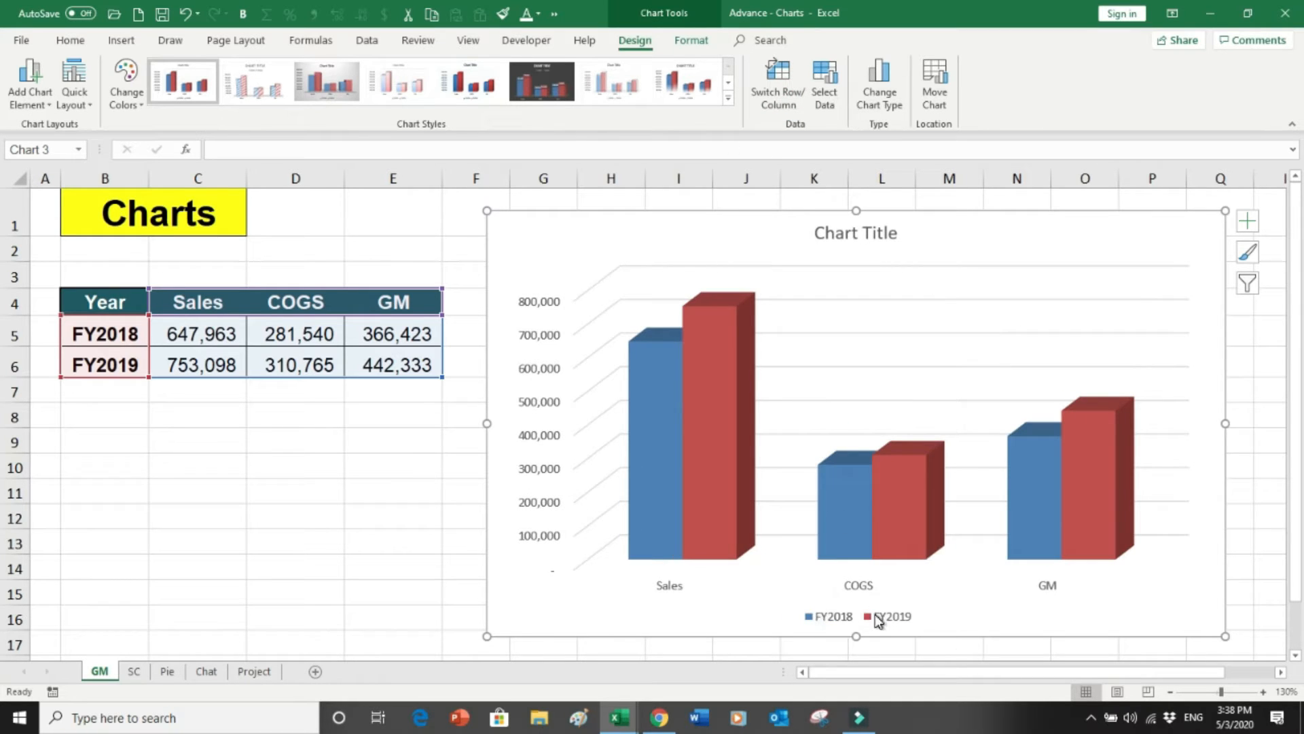
click(780, 94)
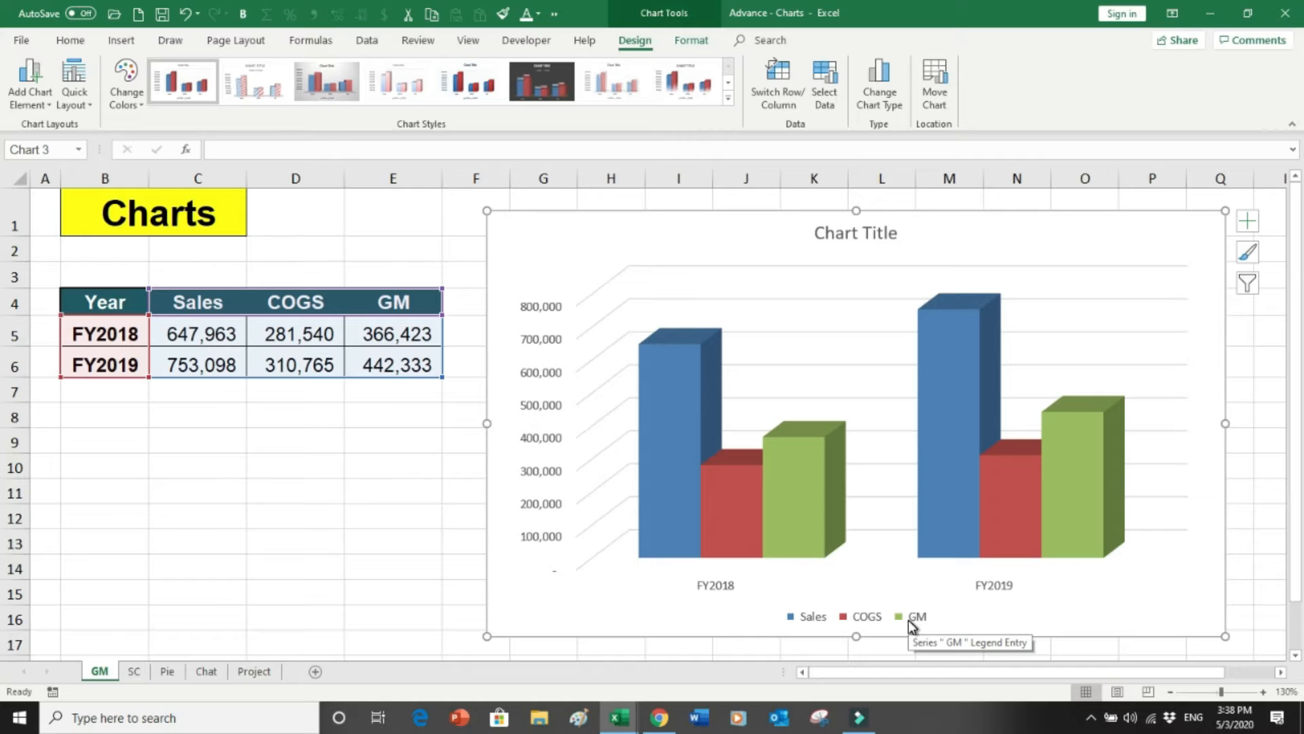
Replace the placeholder chart title text with "GM 2018-19"
click(849, 235)
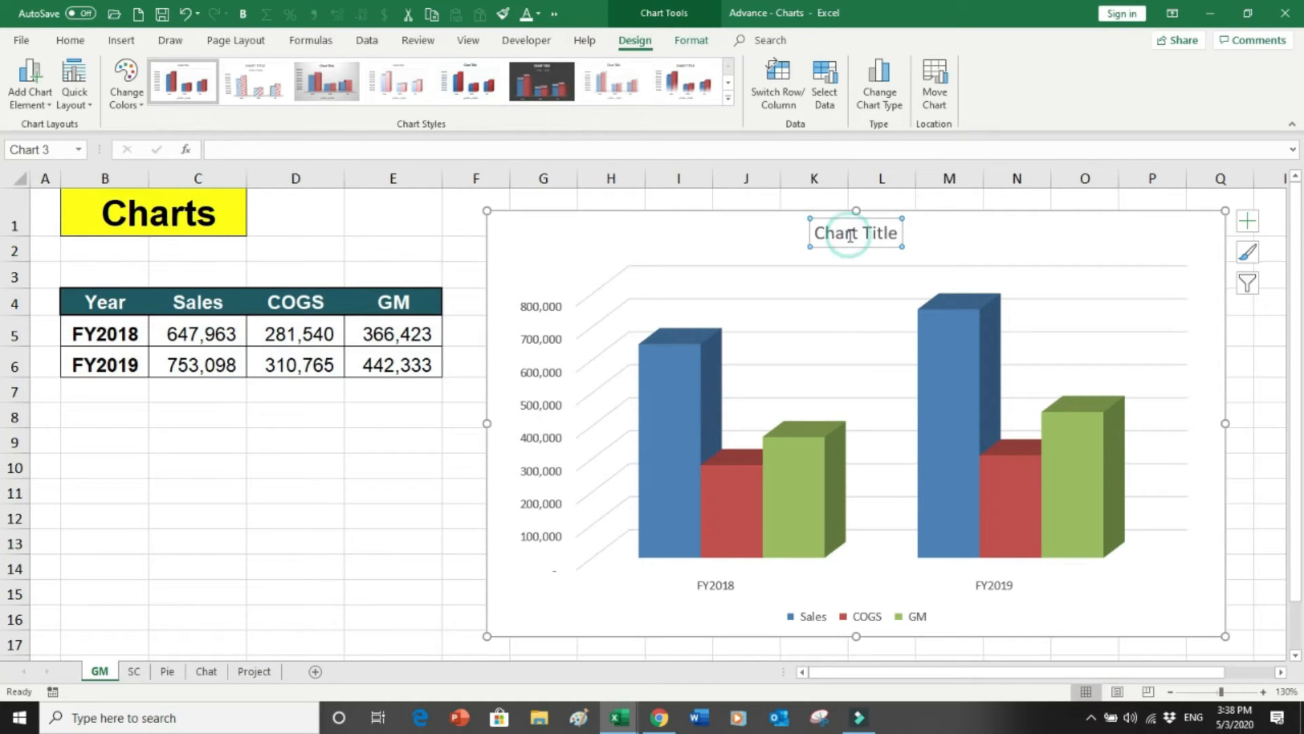
click(819, 232)
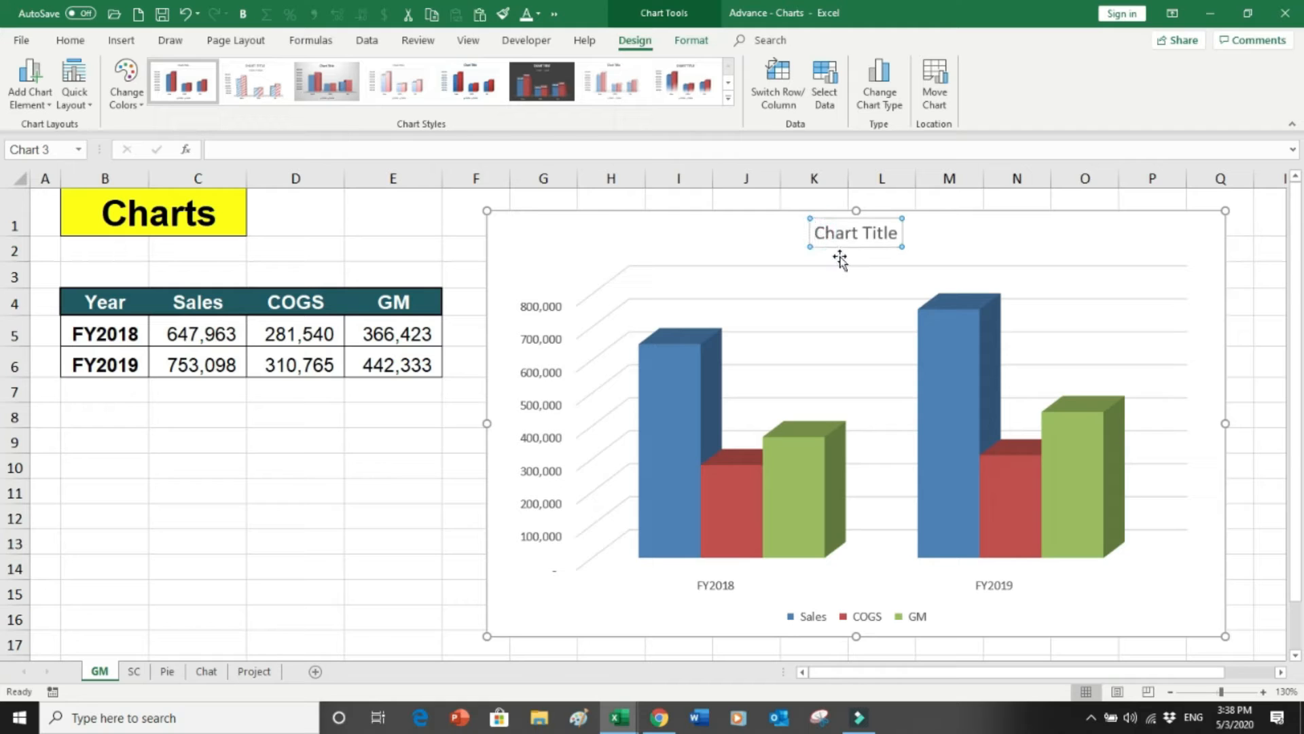
key(Delete)
key(Delete)
key(Delete)
key(Delete)
key(Delete)
key(Delete)
key(Delete)
key(Delete)
key(Delete)
key(Delete)
key(Delete)
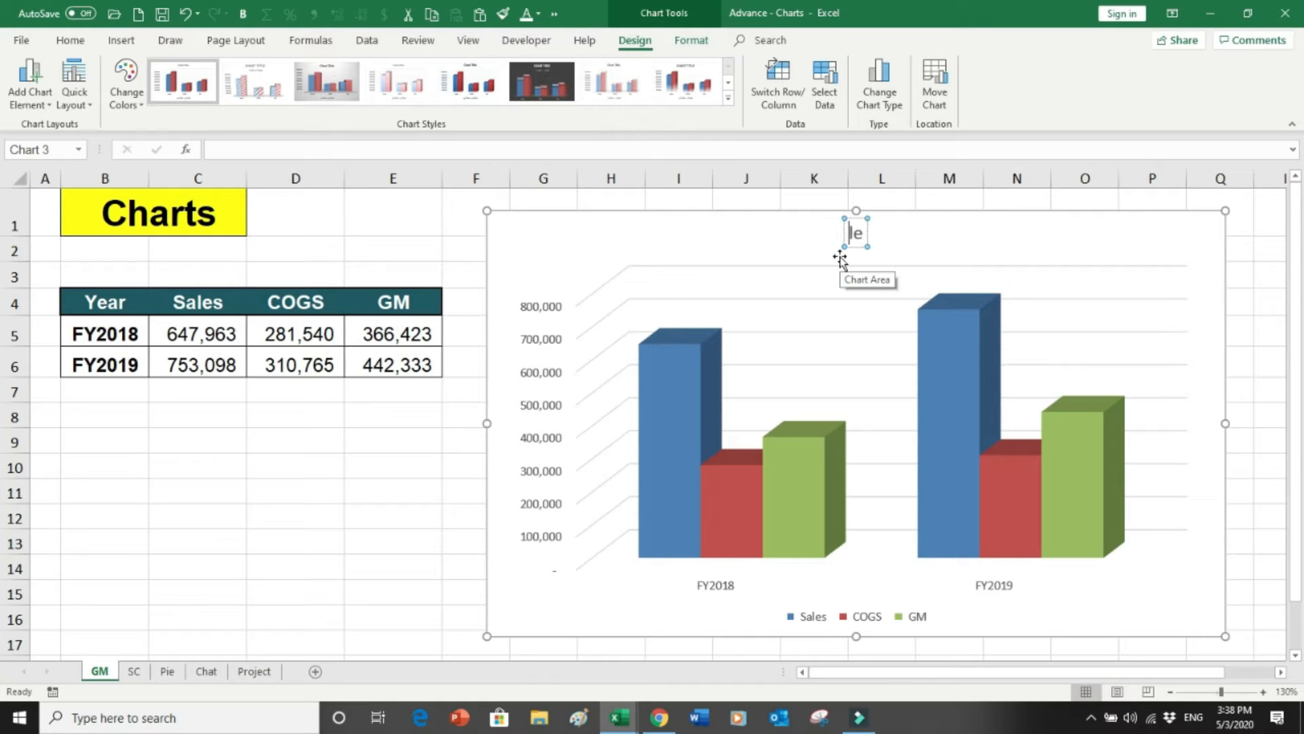
text(GM 2018-19)
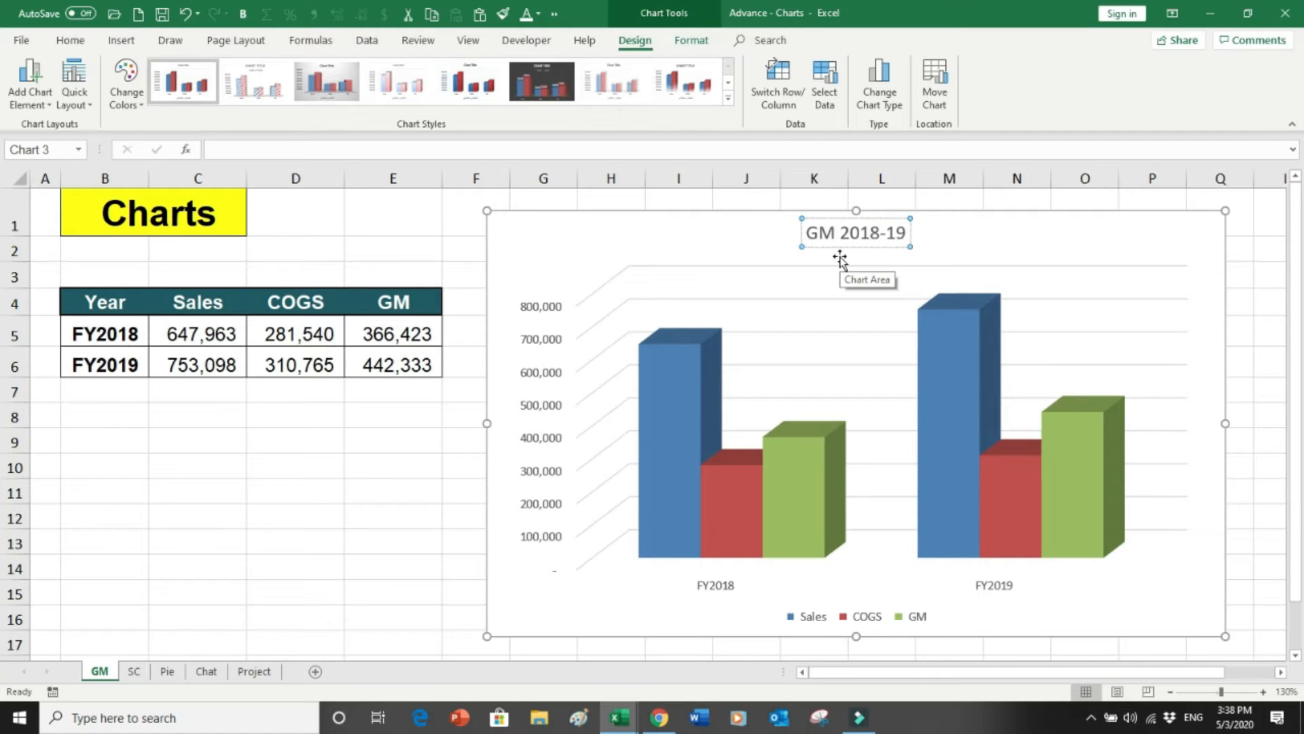
Apply the red WordArt style to the whole chart title text
key(shift+Left)
key(shift+Left)
key(shift+Left)
key(shift+Left)
key(shift+Left)
key(shift+Left)
key(shift+Left)
key(shift+Left)
key(shift+Left)
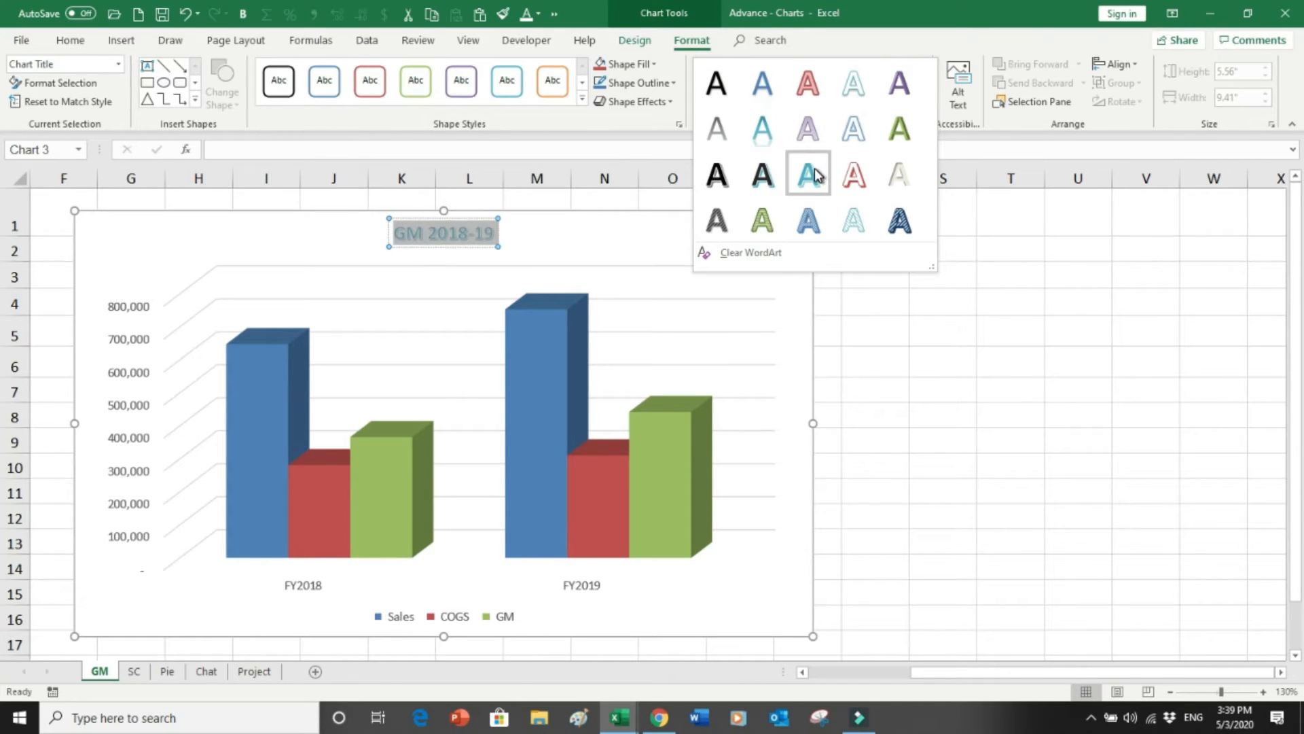
click(812, 91)
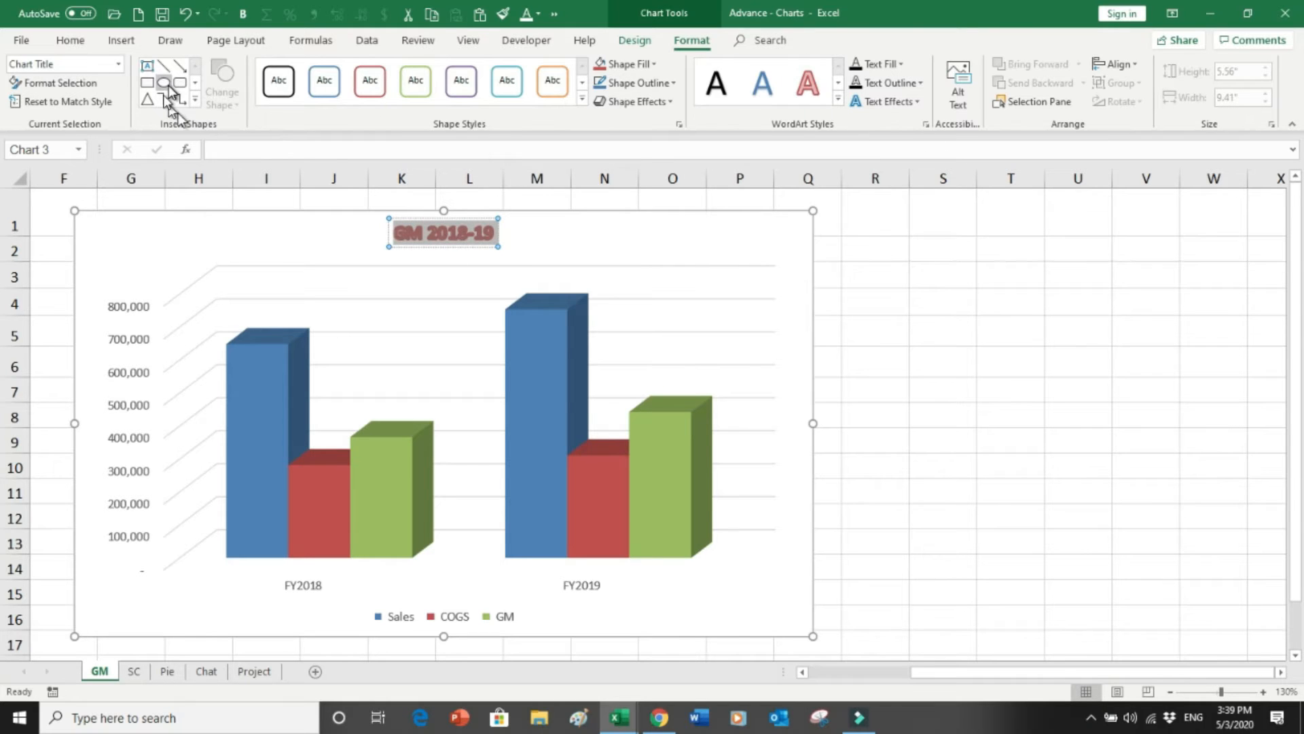
Increase the chart title's font size to 24 and deselect its text
click(75, 43)
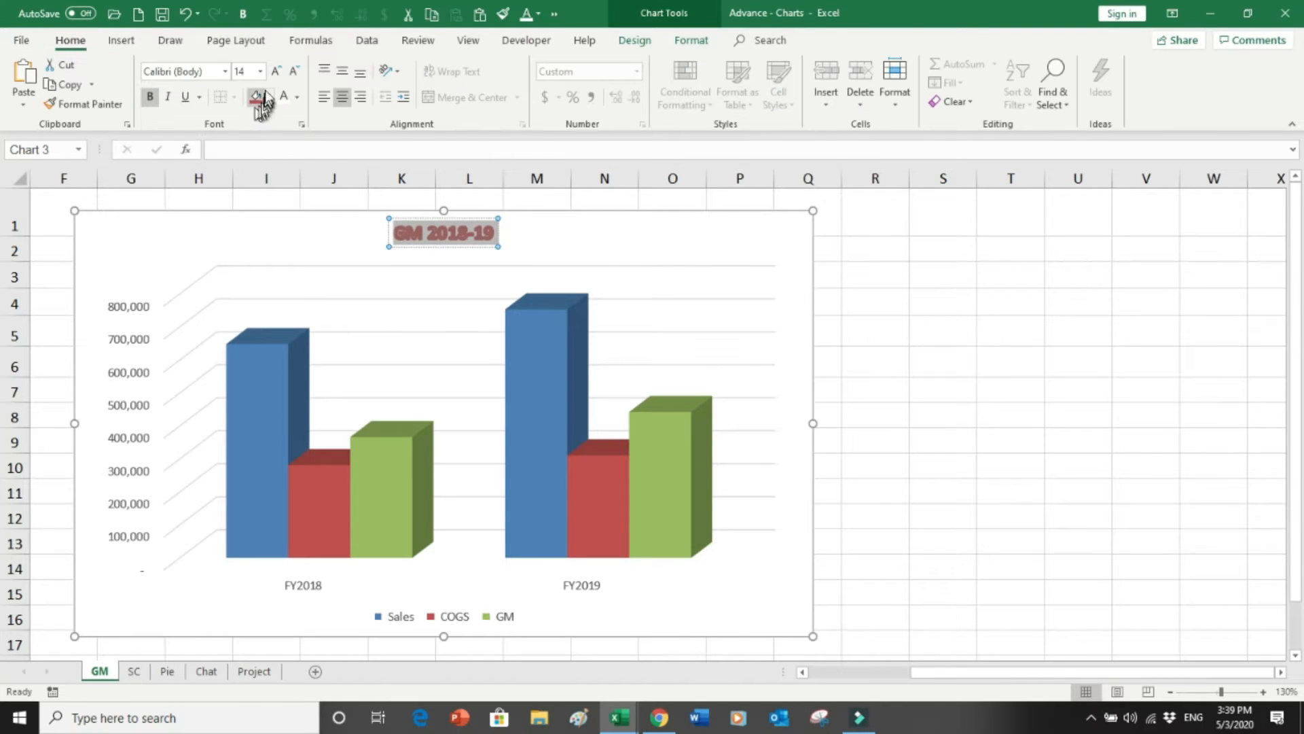
click(279, 73)
click(278, 73)
click(279, 74)
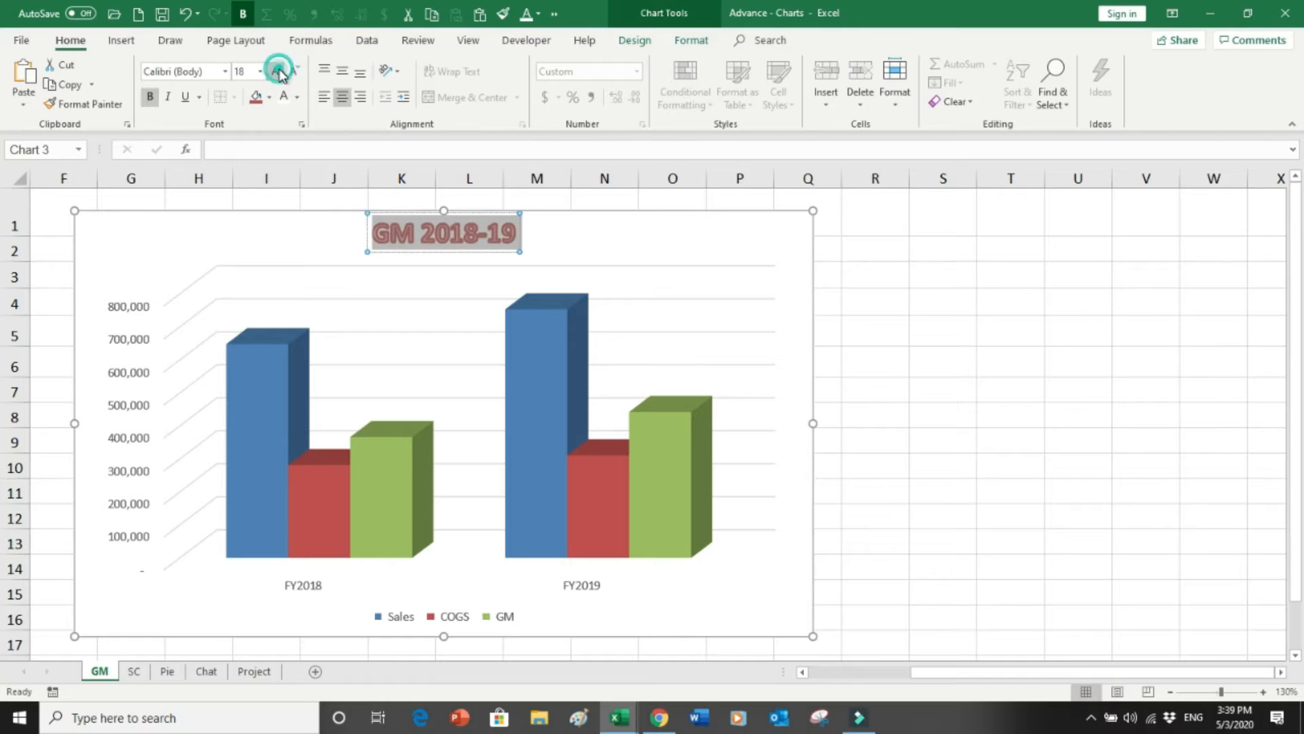
click(279, 73)
click(278, 74)
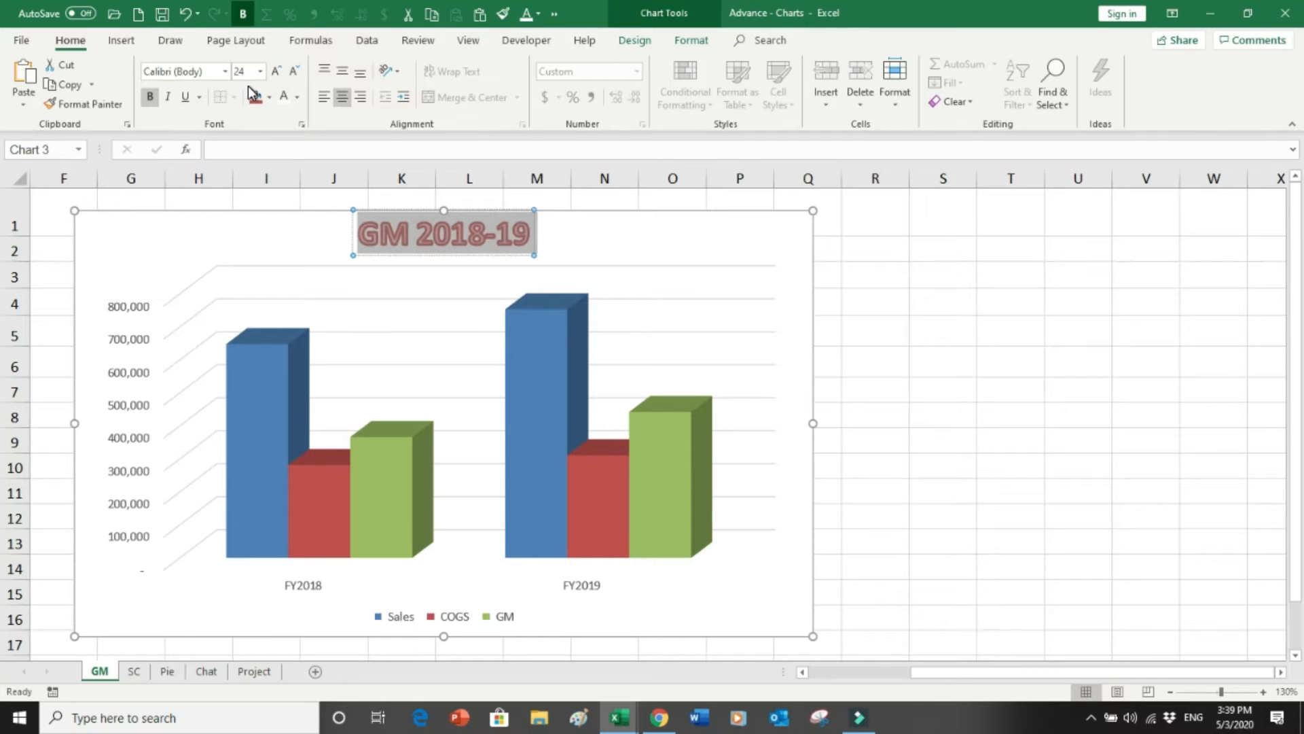
click(594, 251)
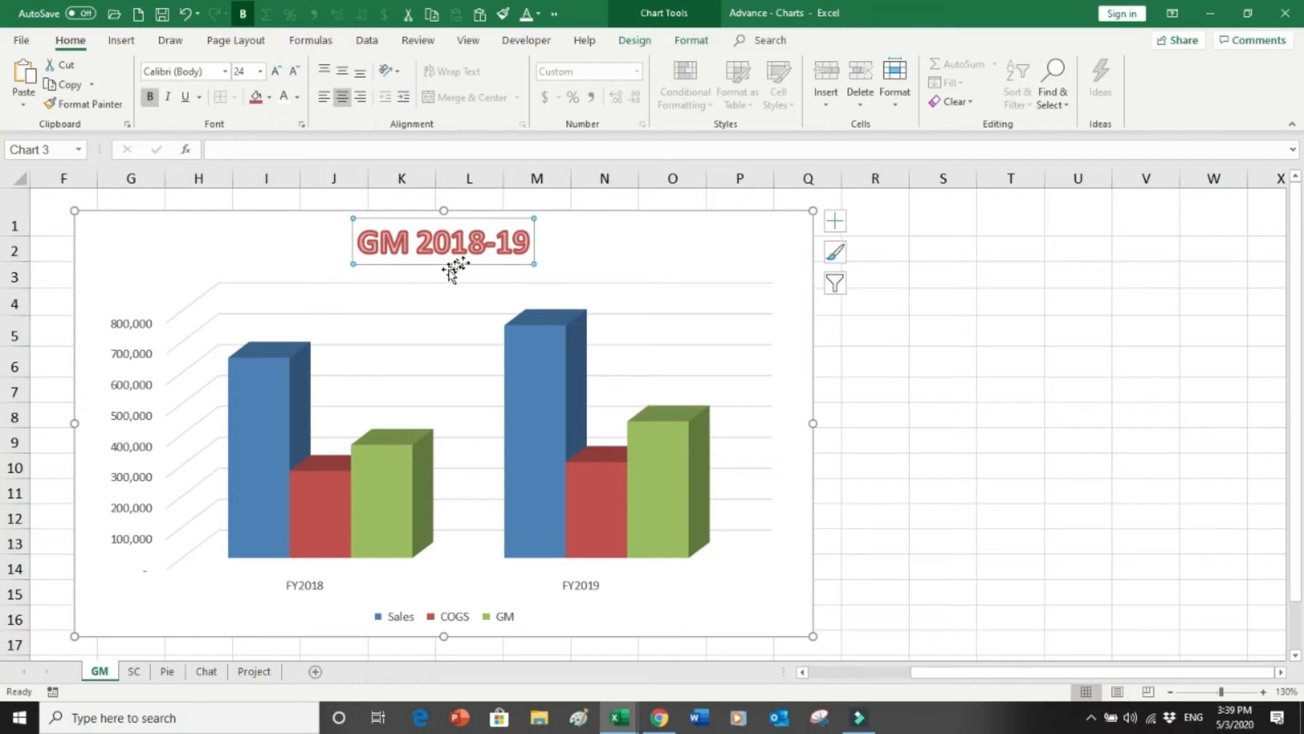
Draw a double-headed straight arrow about 1.55" wide in the chart, to the left of the "GM 2018-19" title
click(143, 266)
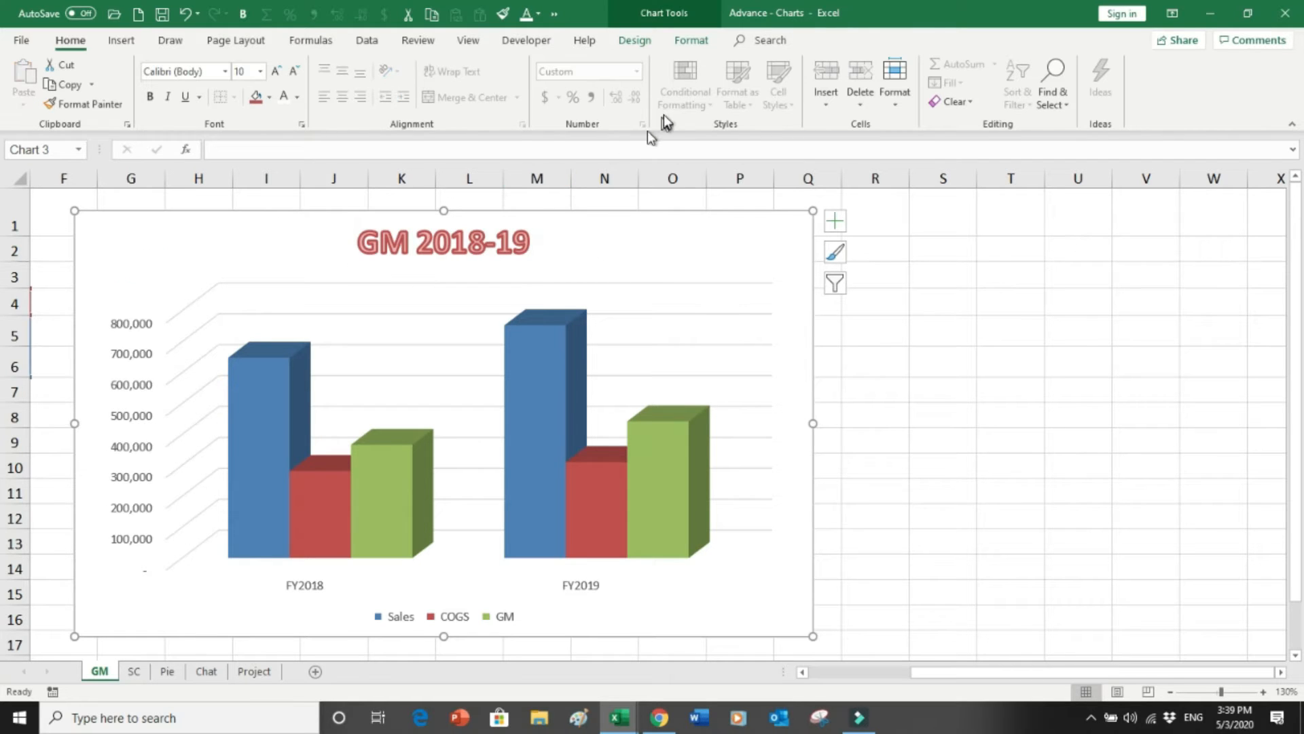
click(694, 44)
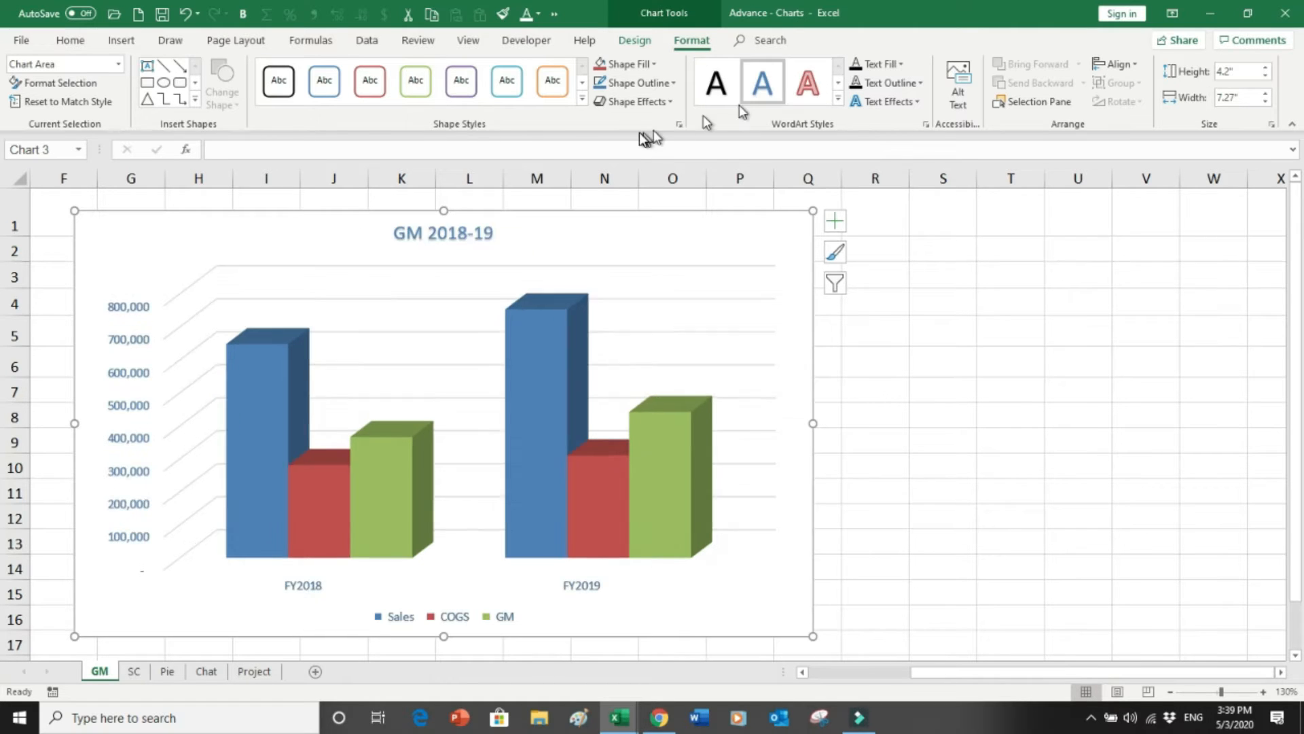
click(582, 99)
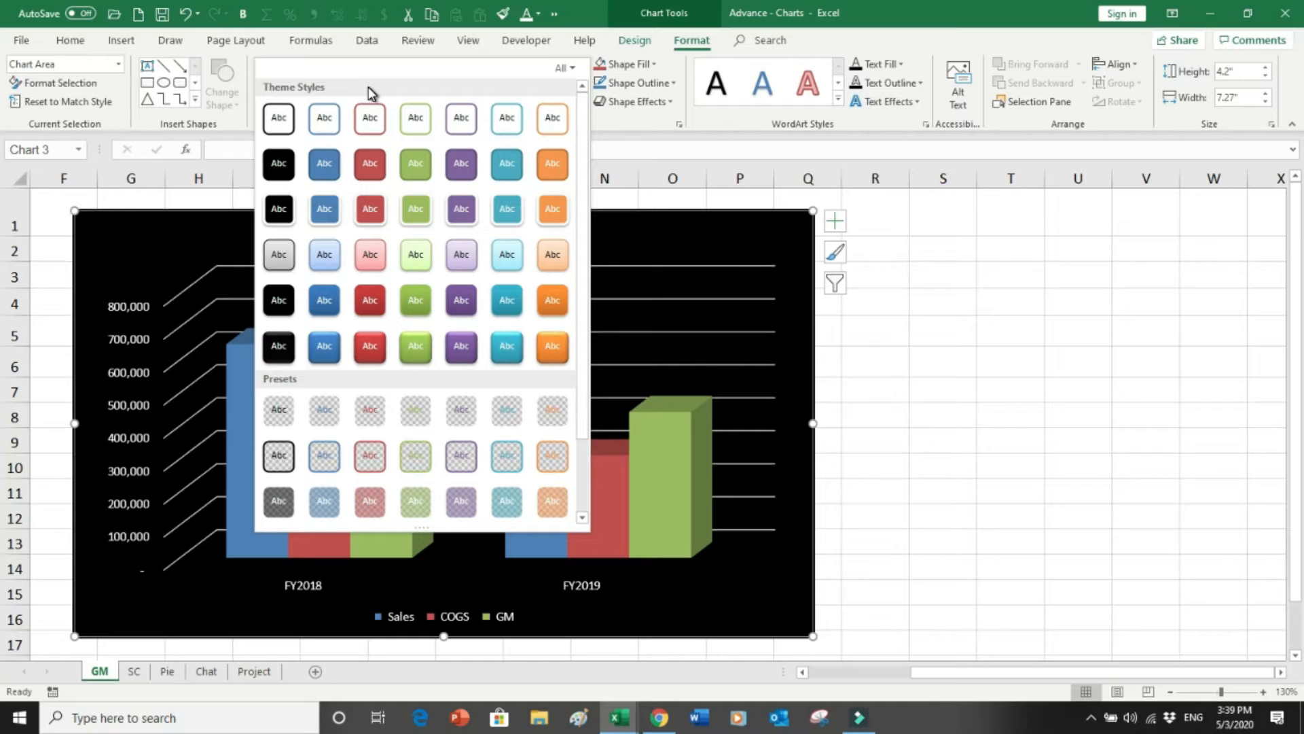
key(Escape)
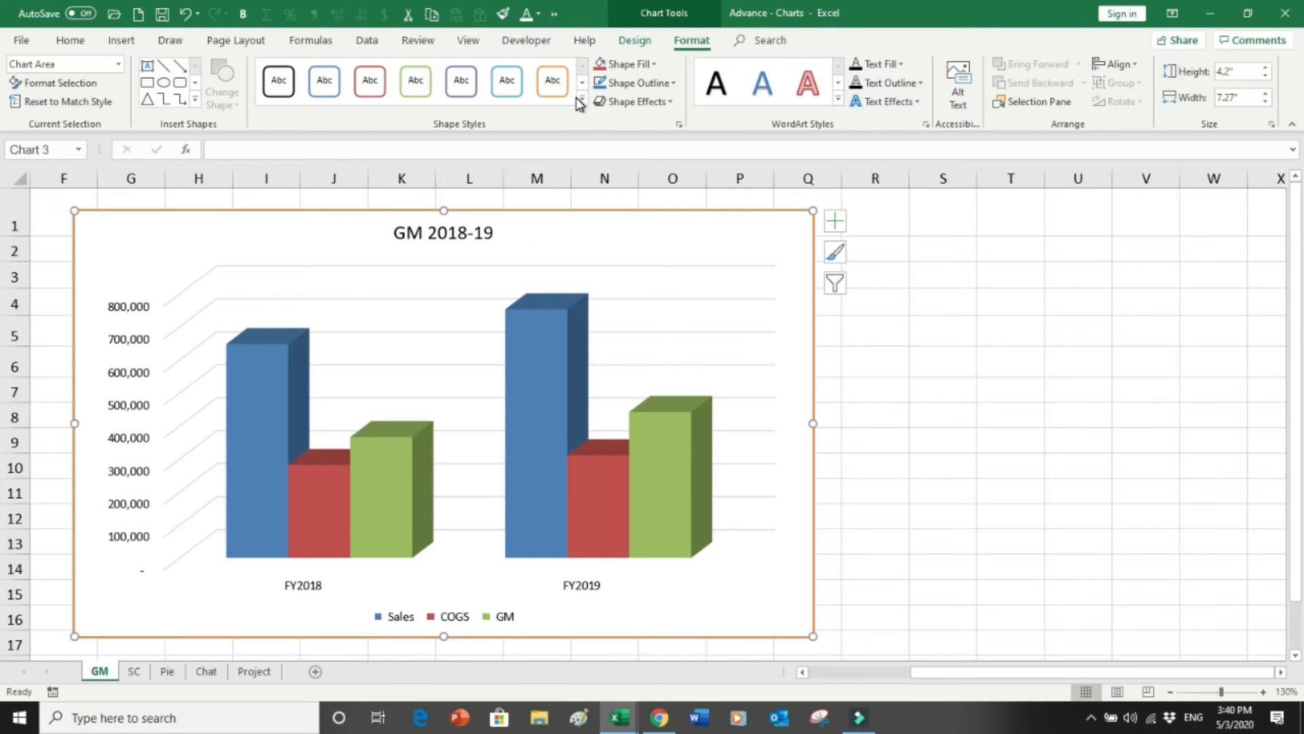
click(197, 101)
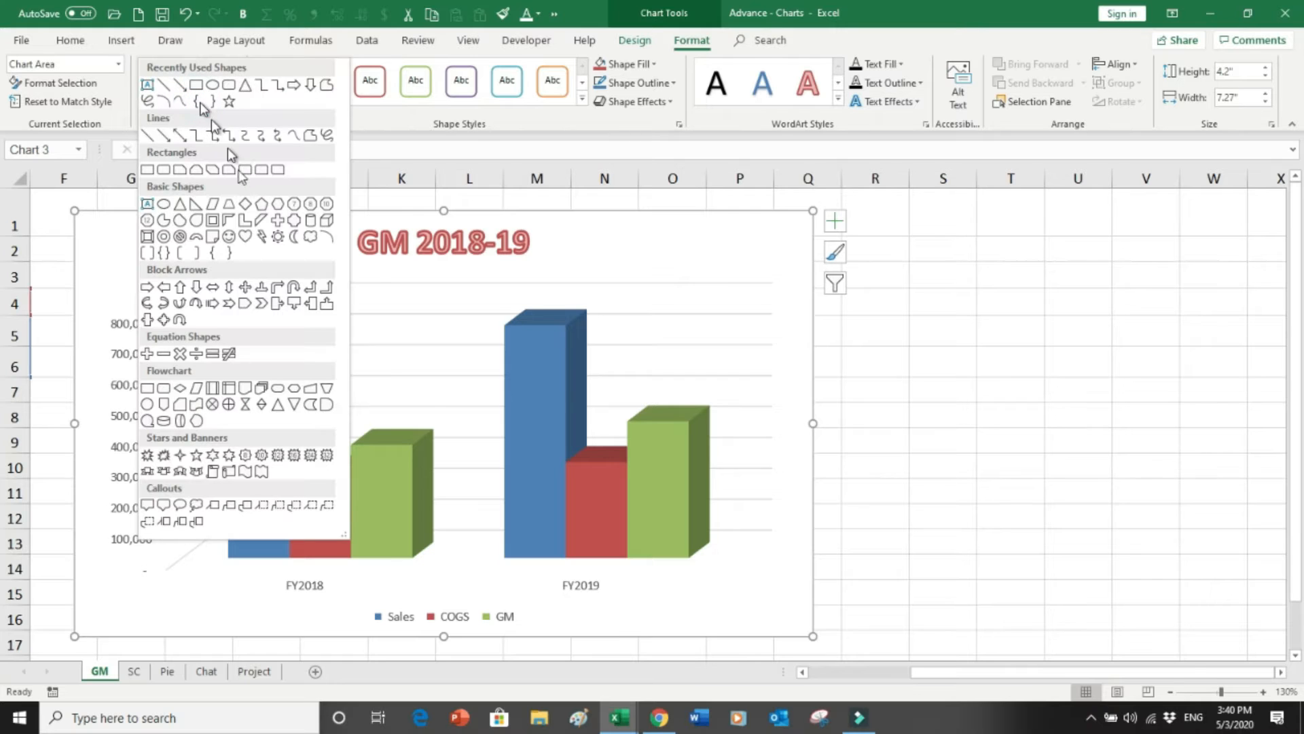
click(179, 135)
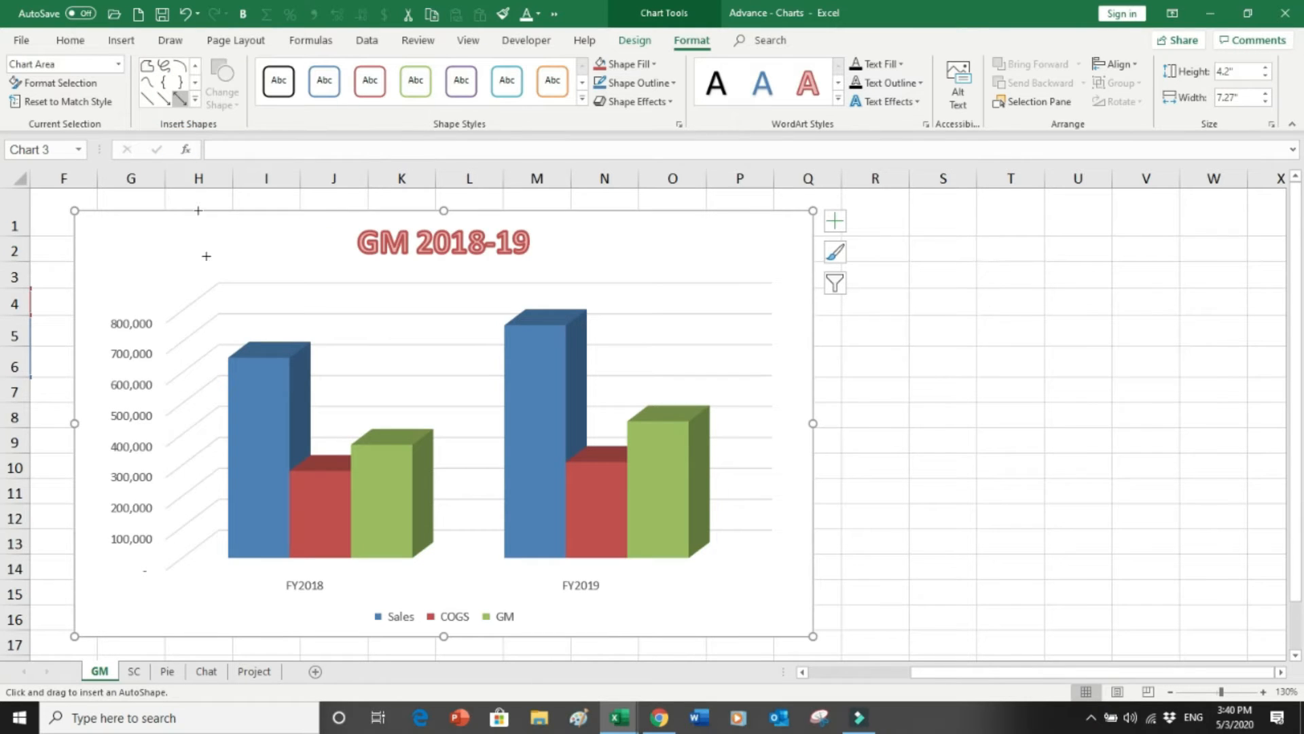
drag(184, 235, 338, 244)
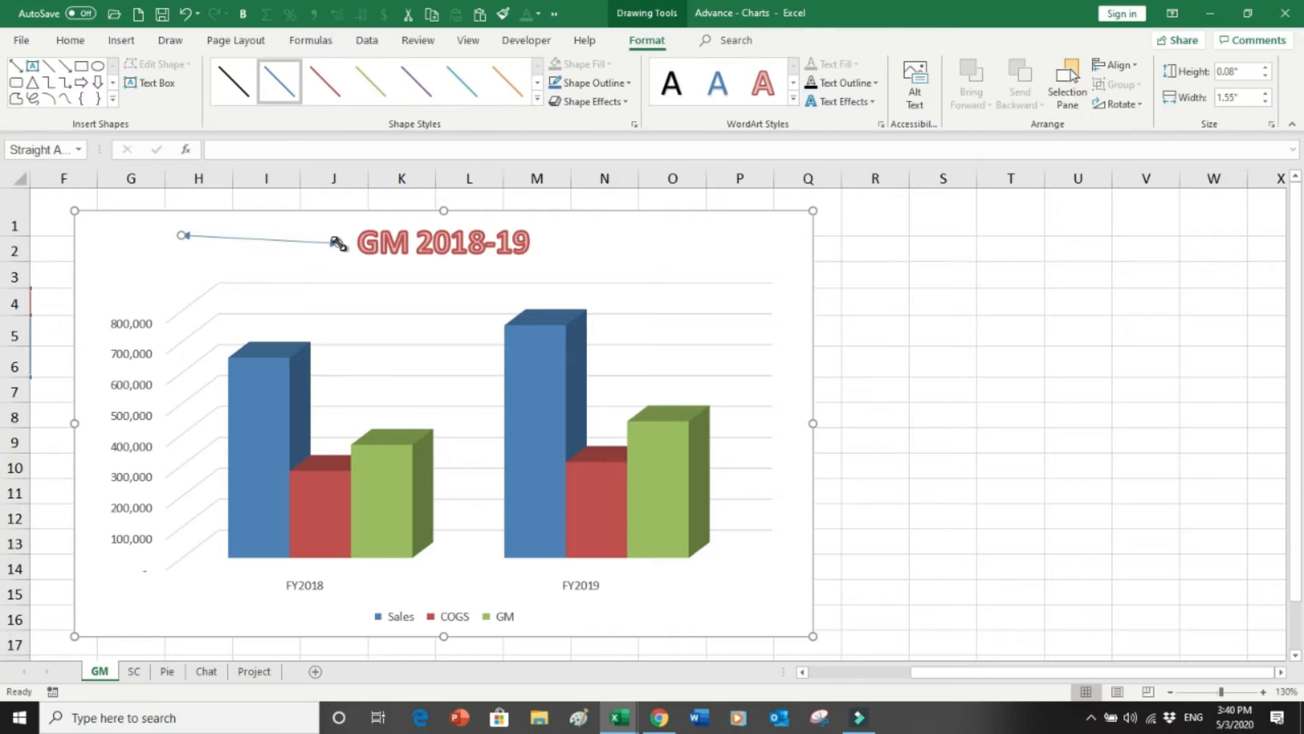
Style the line as a single-headed arrow pointing at the title with a thicker blue theme style, and deselect it
click(536, 99)
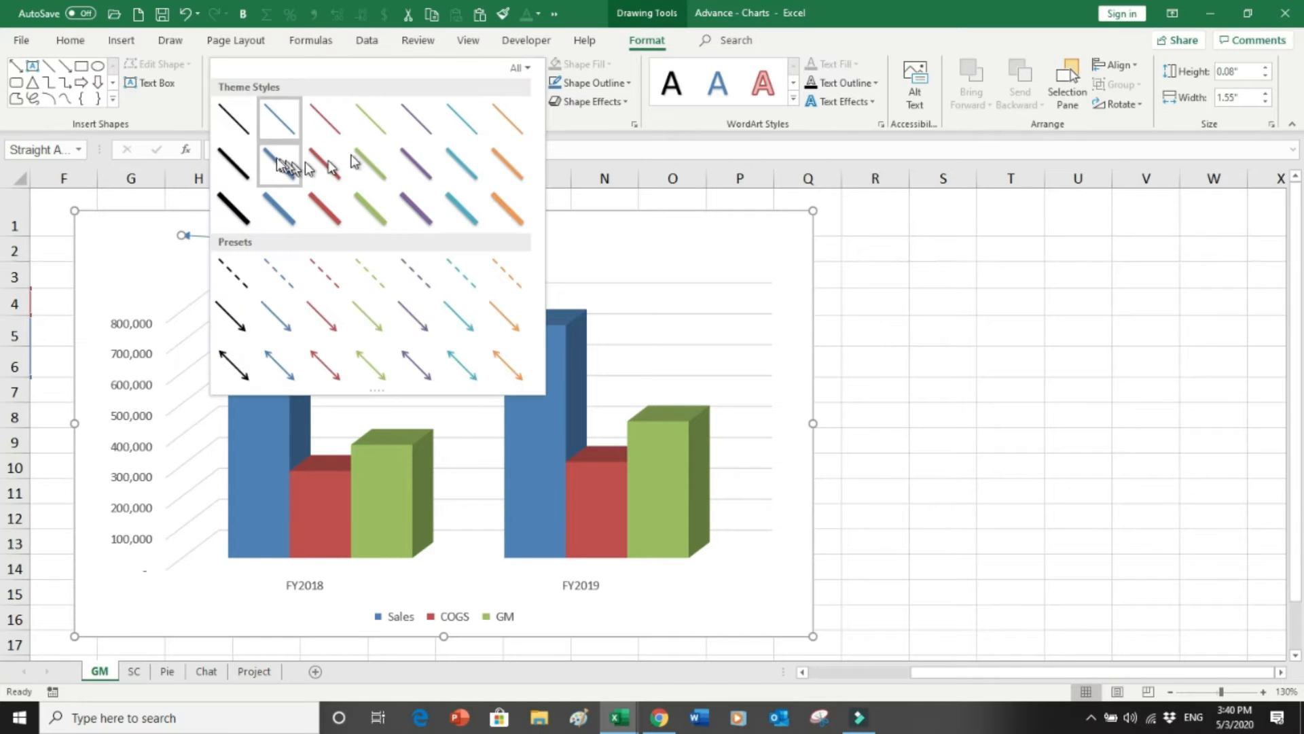
click(231, 198)
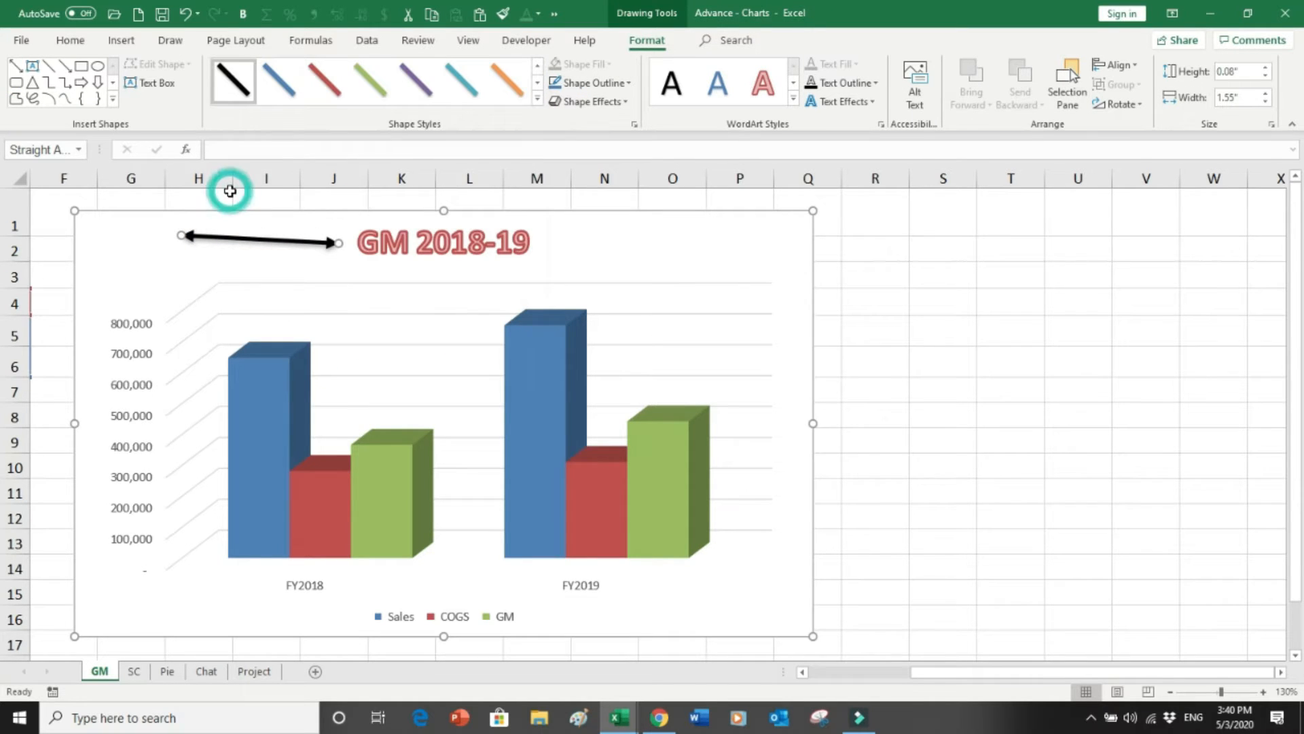
click(539, 103)
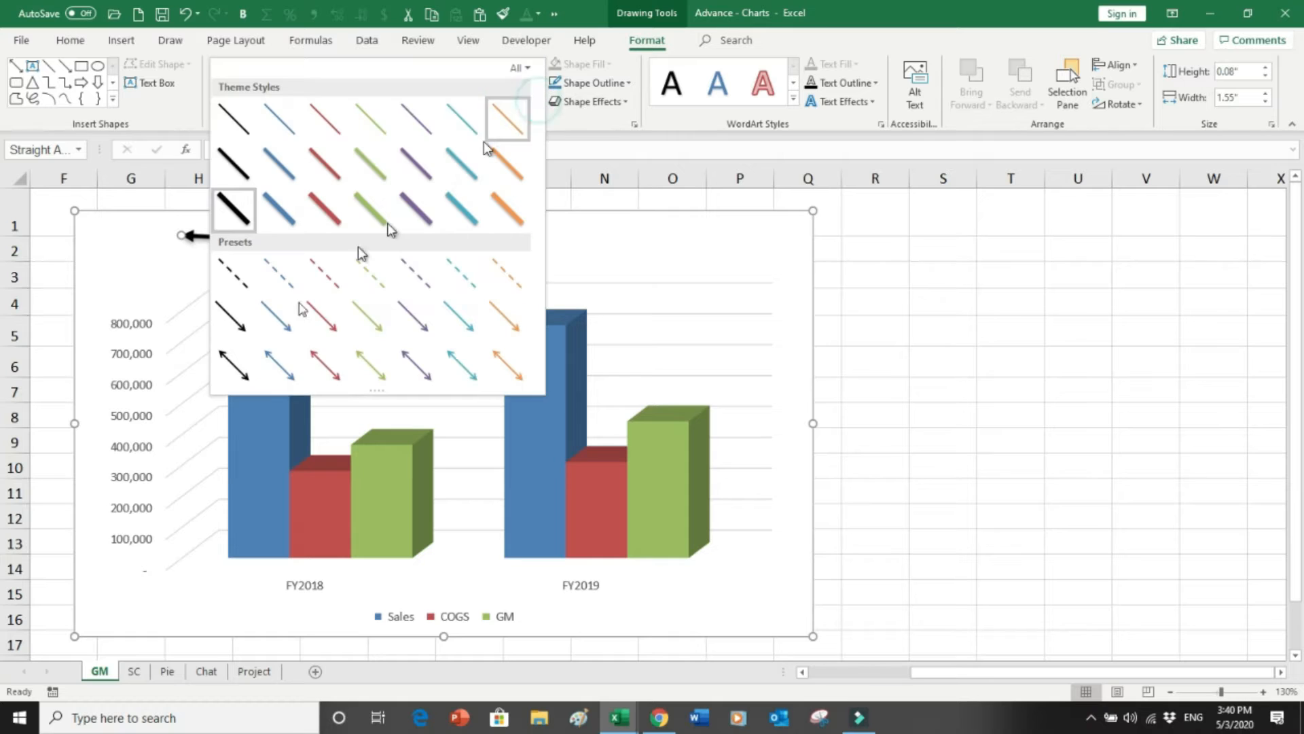
click(237, 330)
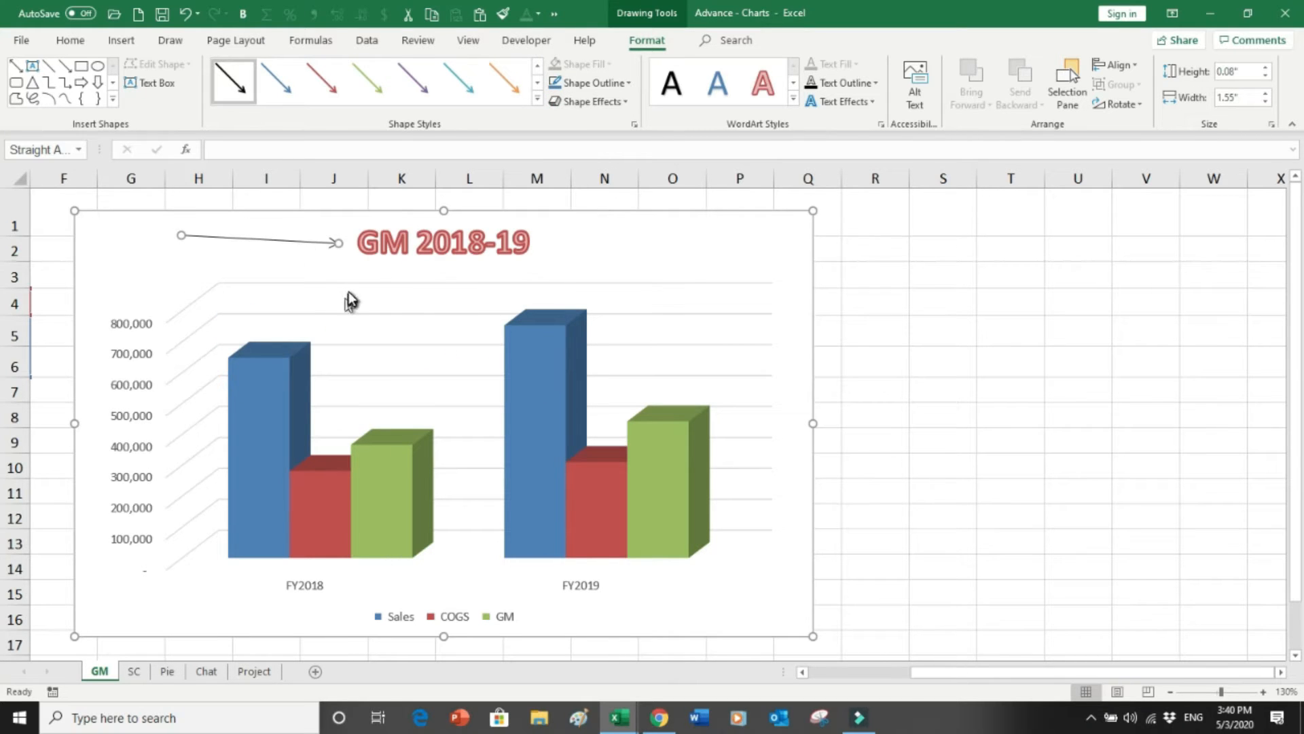
click(540, 100)
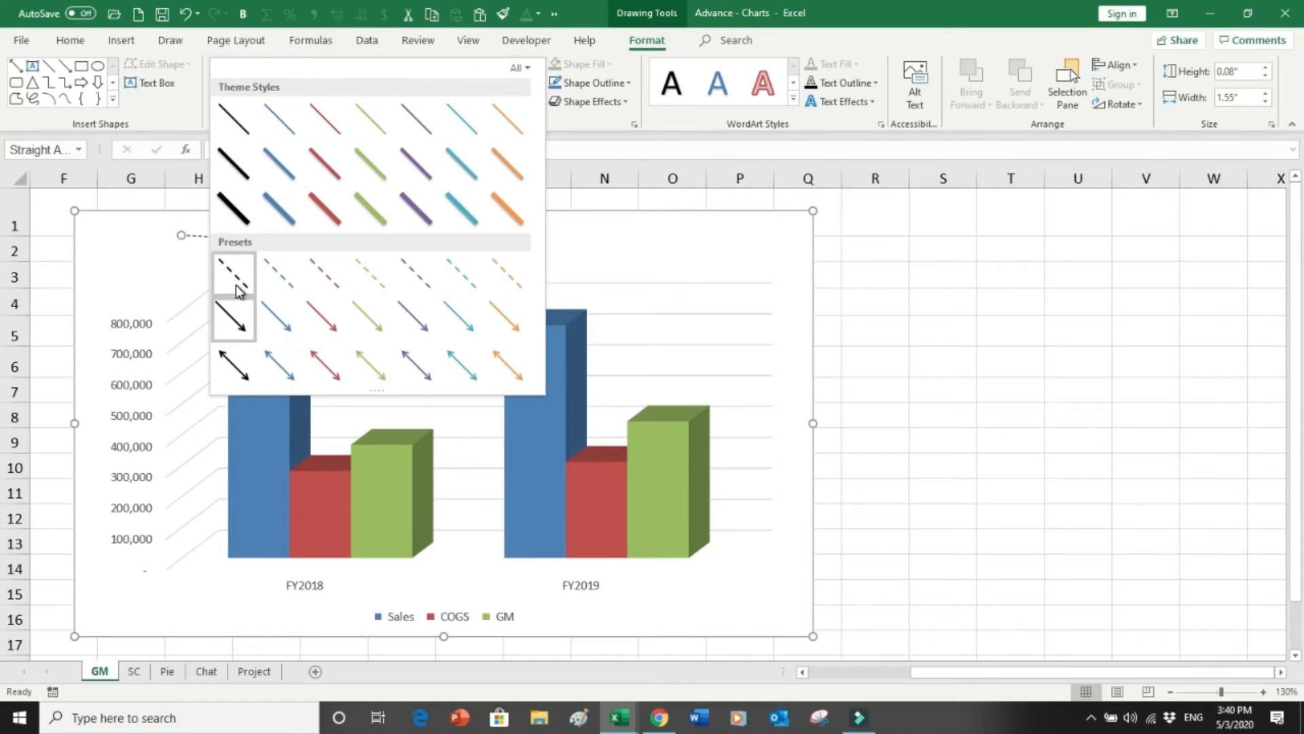
click(282, 178)
click(366, 311)
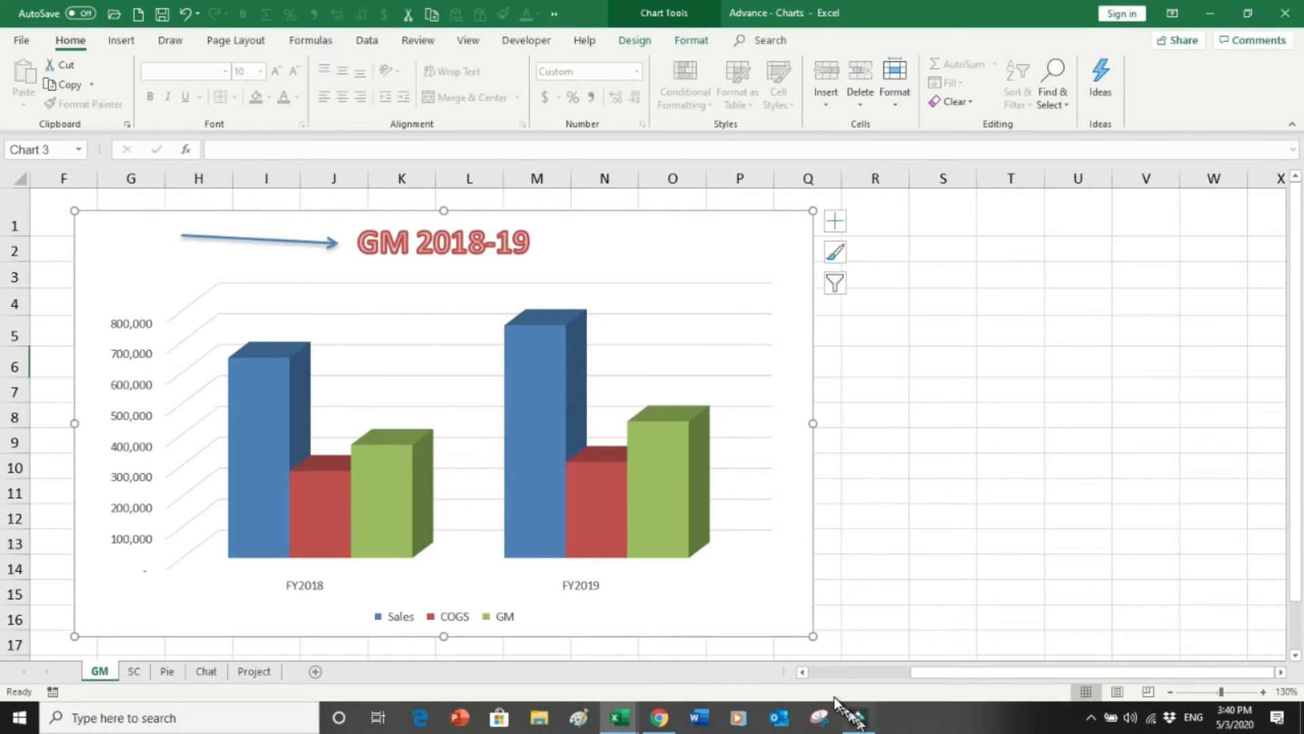
Bring the source table into view beside the chart and list the chart's selectable elements
click(805, 674)
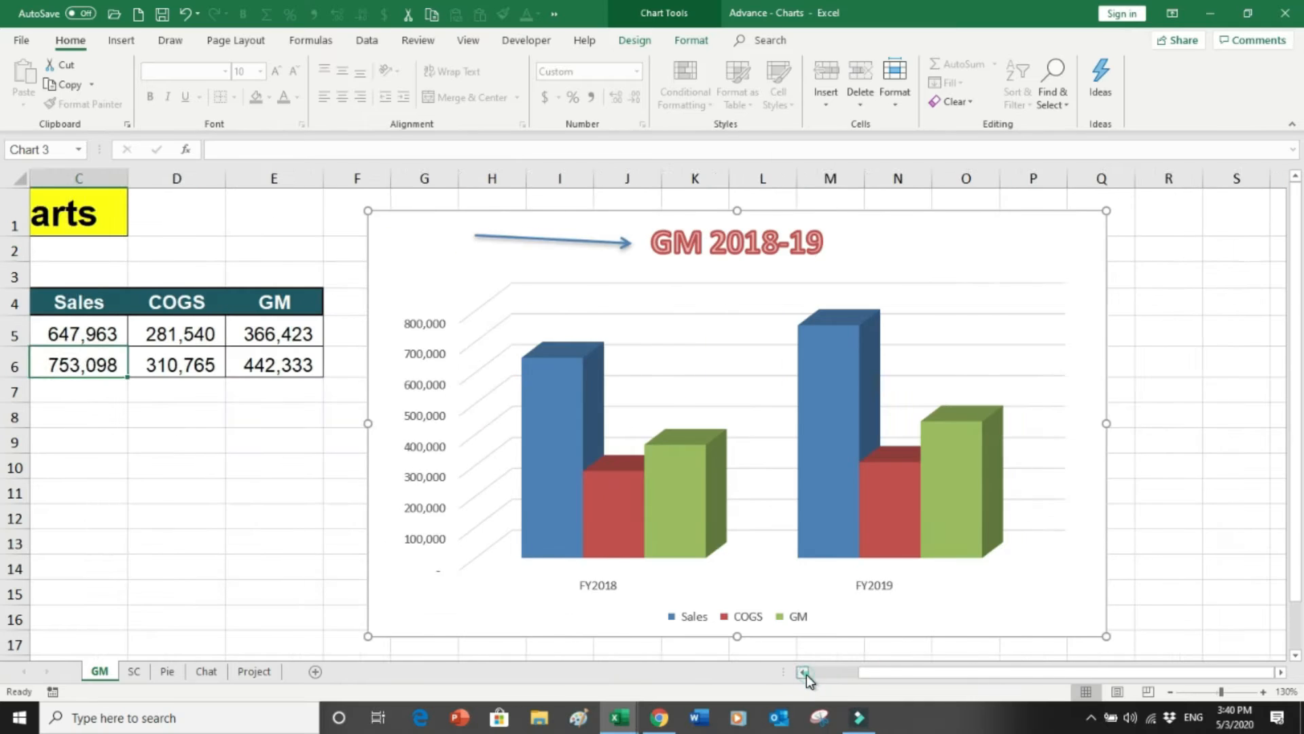
click(806, 674)
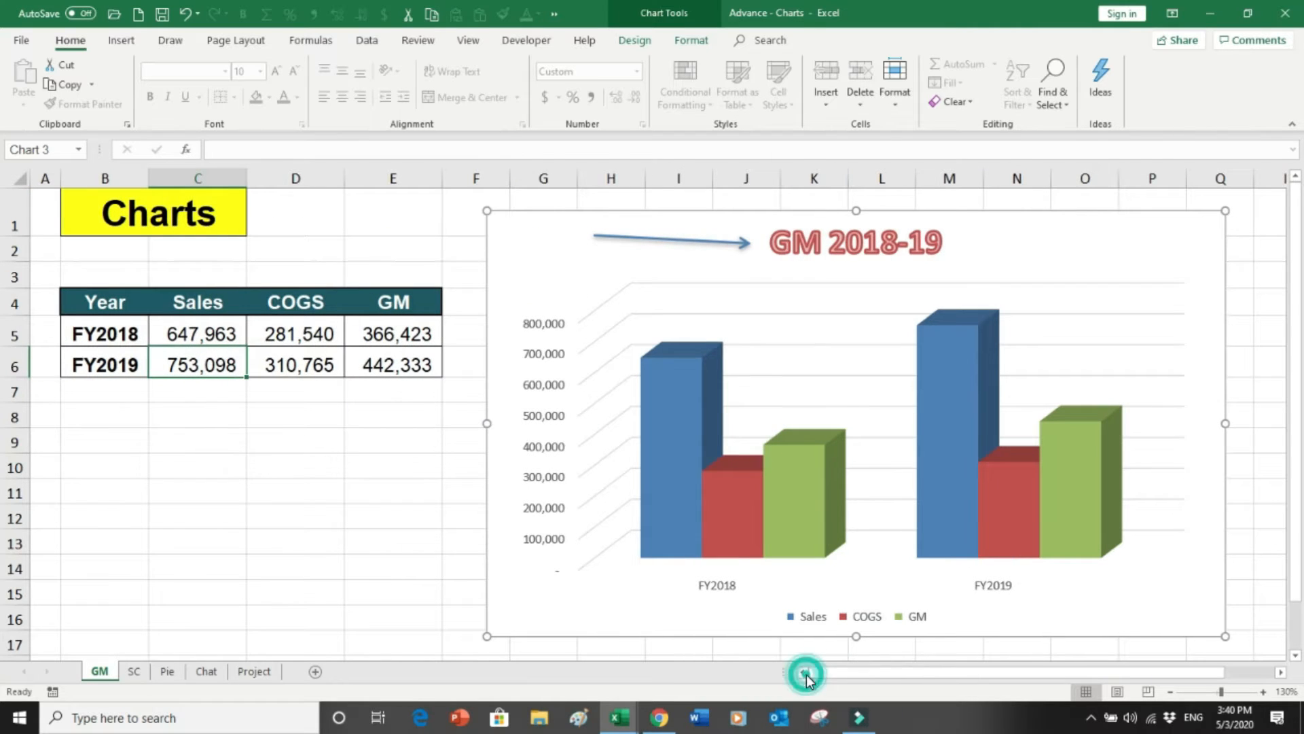
click(572, 256)
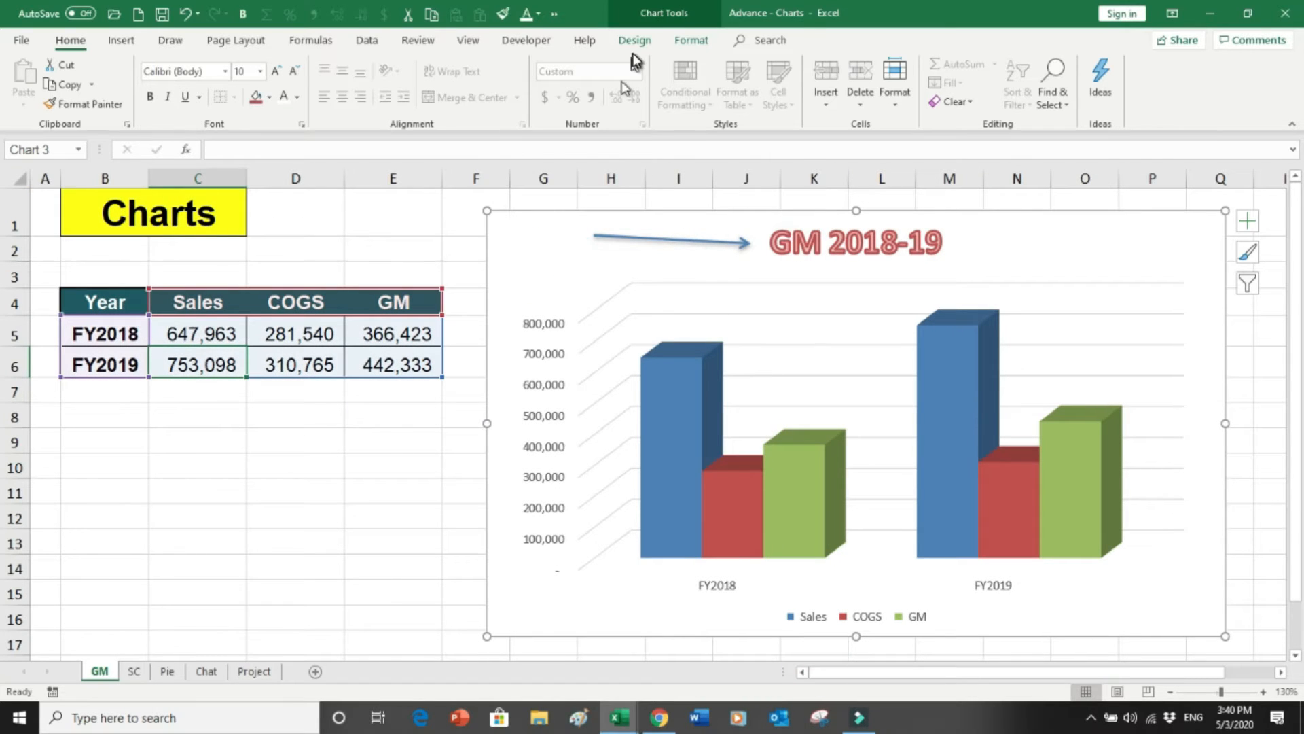
click(683, 45)
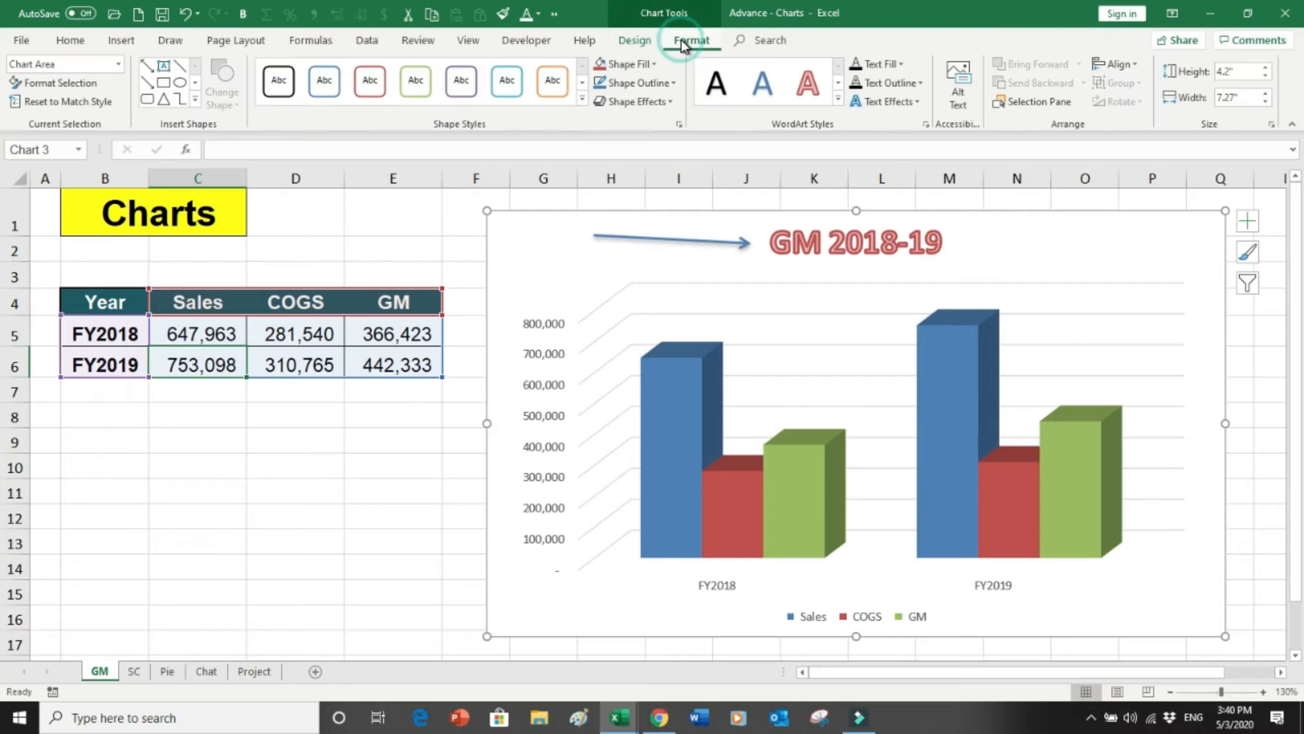
click(119, 64)
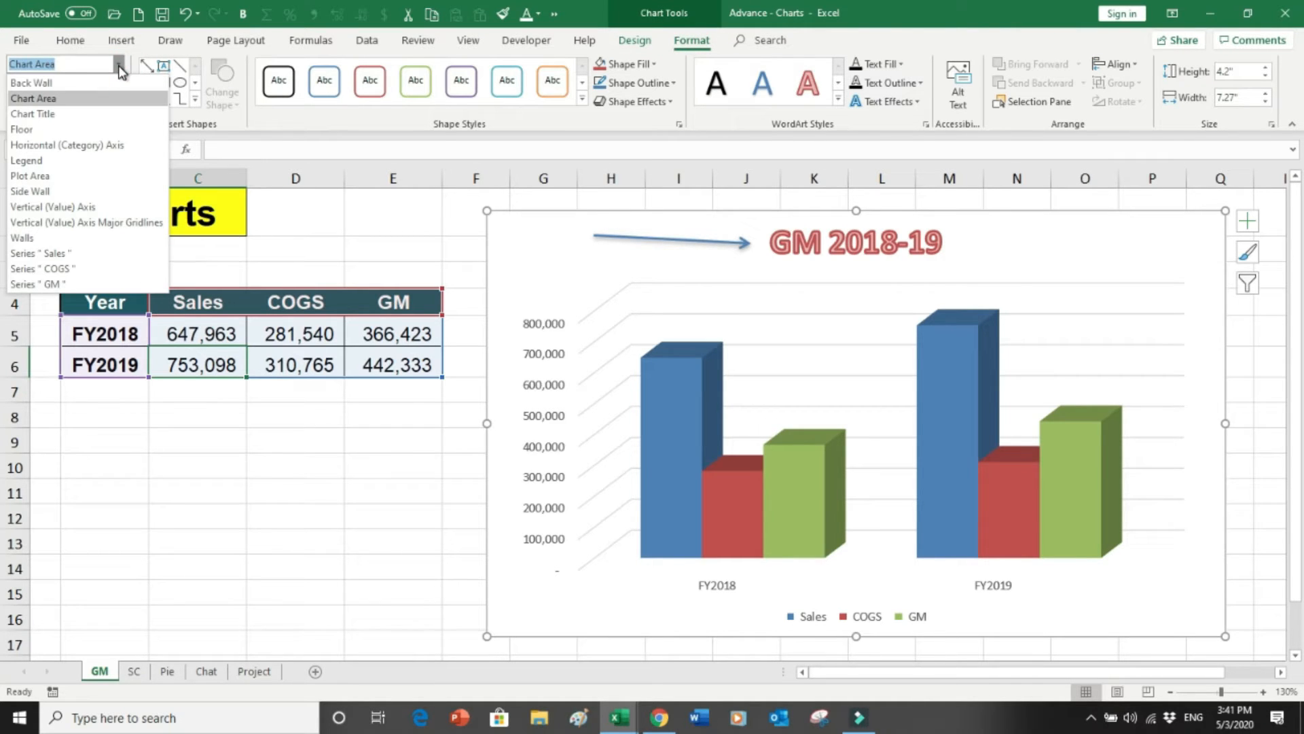
click(119, 66)
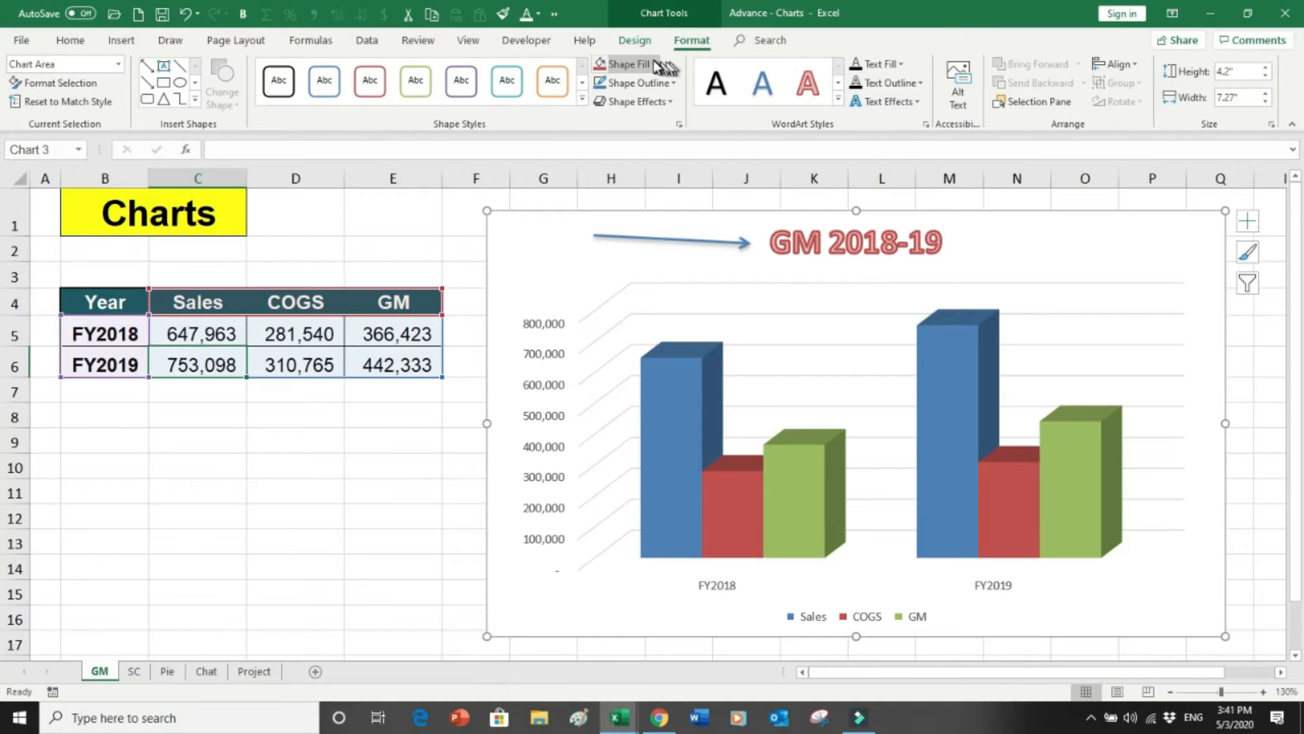
Exclude the COGS series from the chart through its data source selection
click(636, 41)
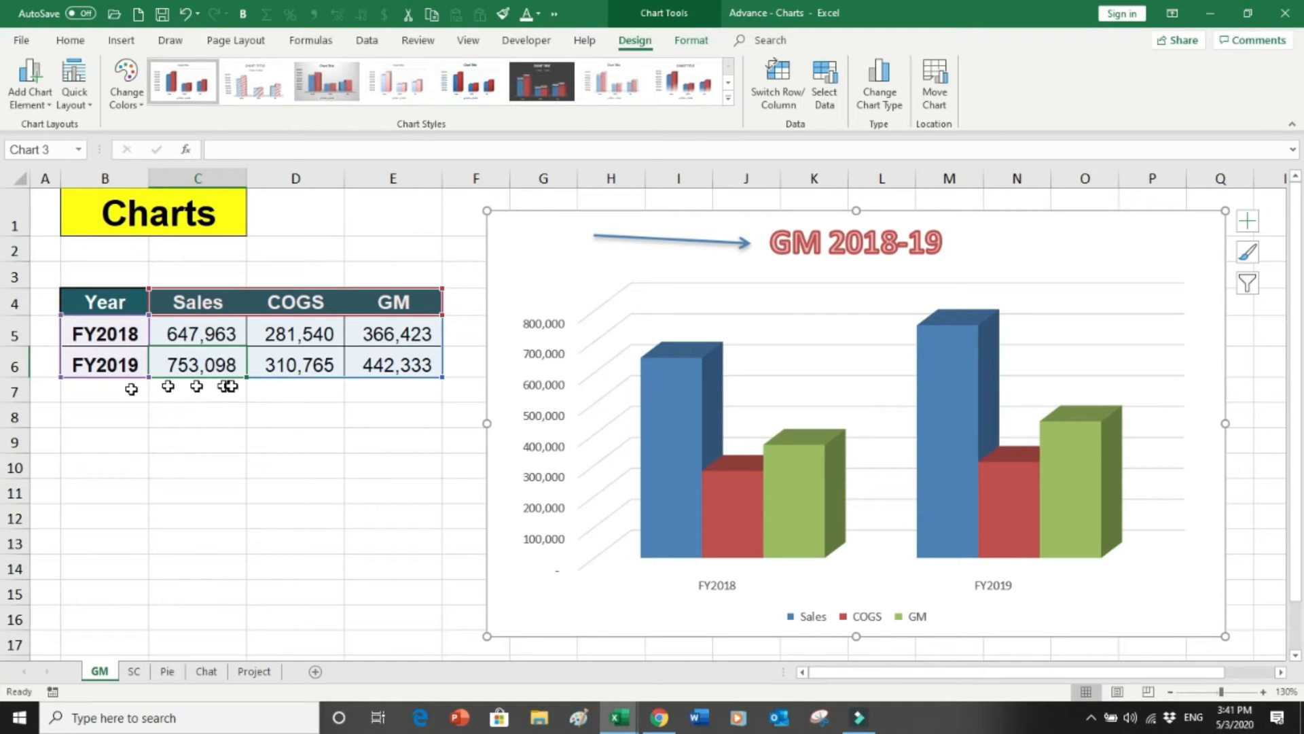
click(829, 110)
click(419, 198)
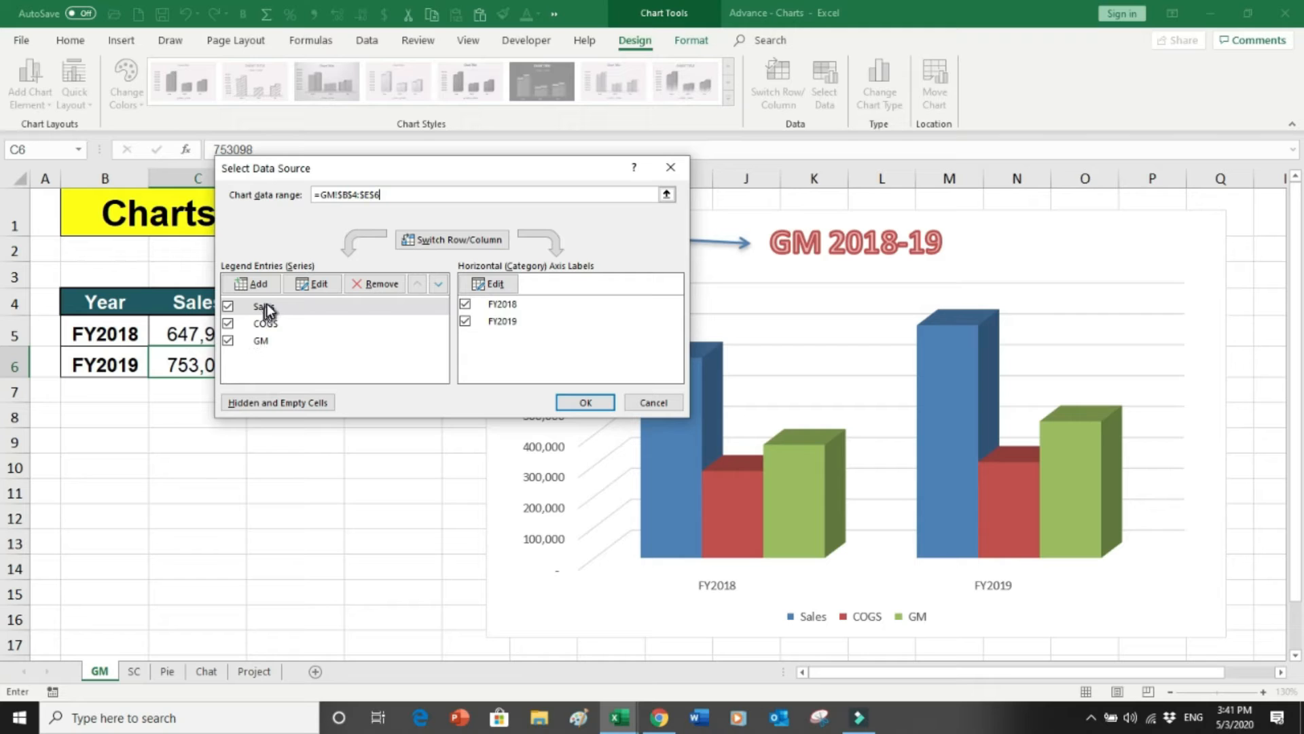
click(227, 324)
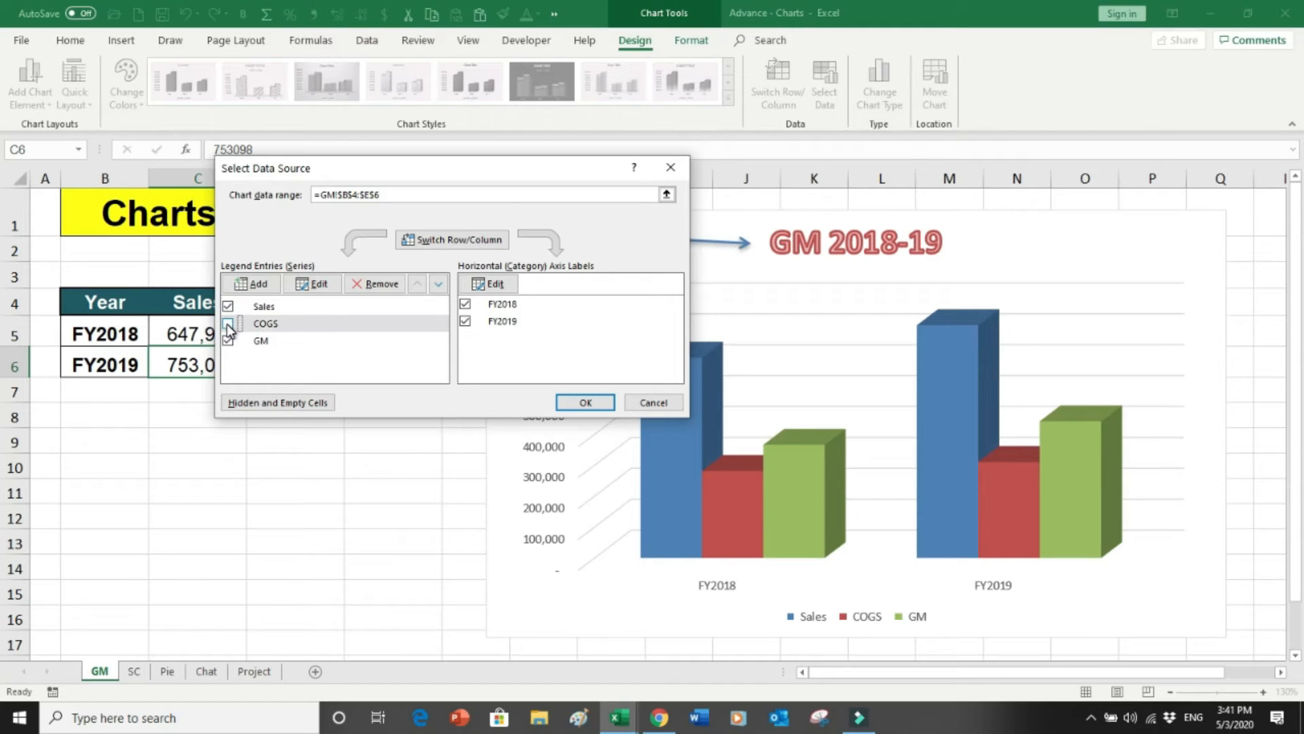
click(585, 402)
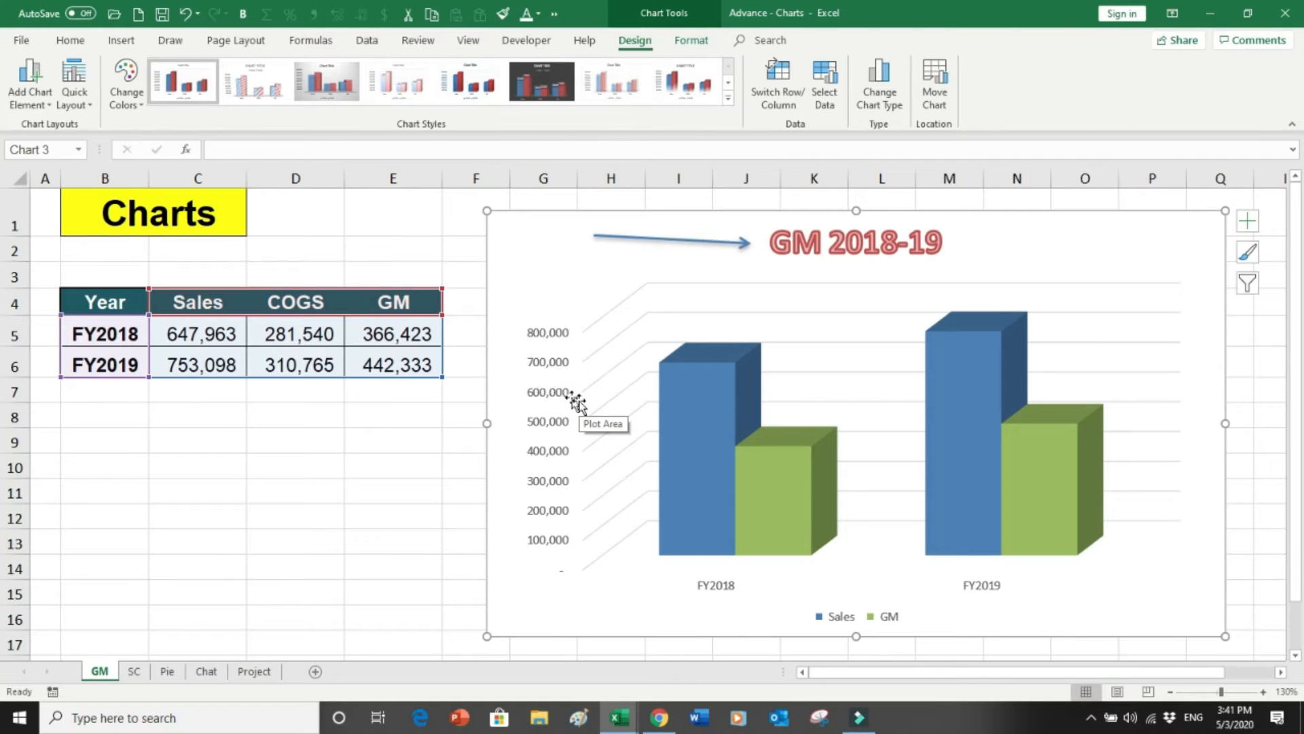
Include the COGS series in the chart's data source again
click(882, 109)
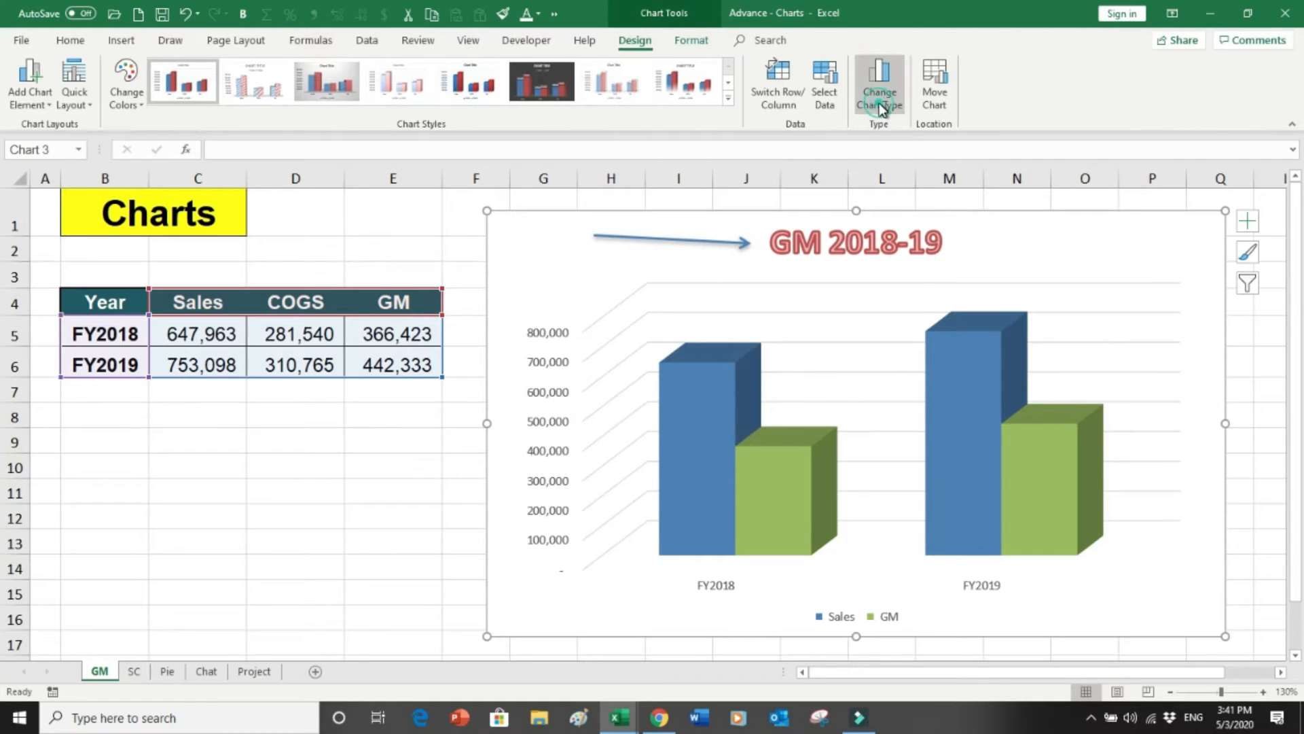
click(821, 81)
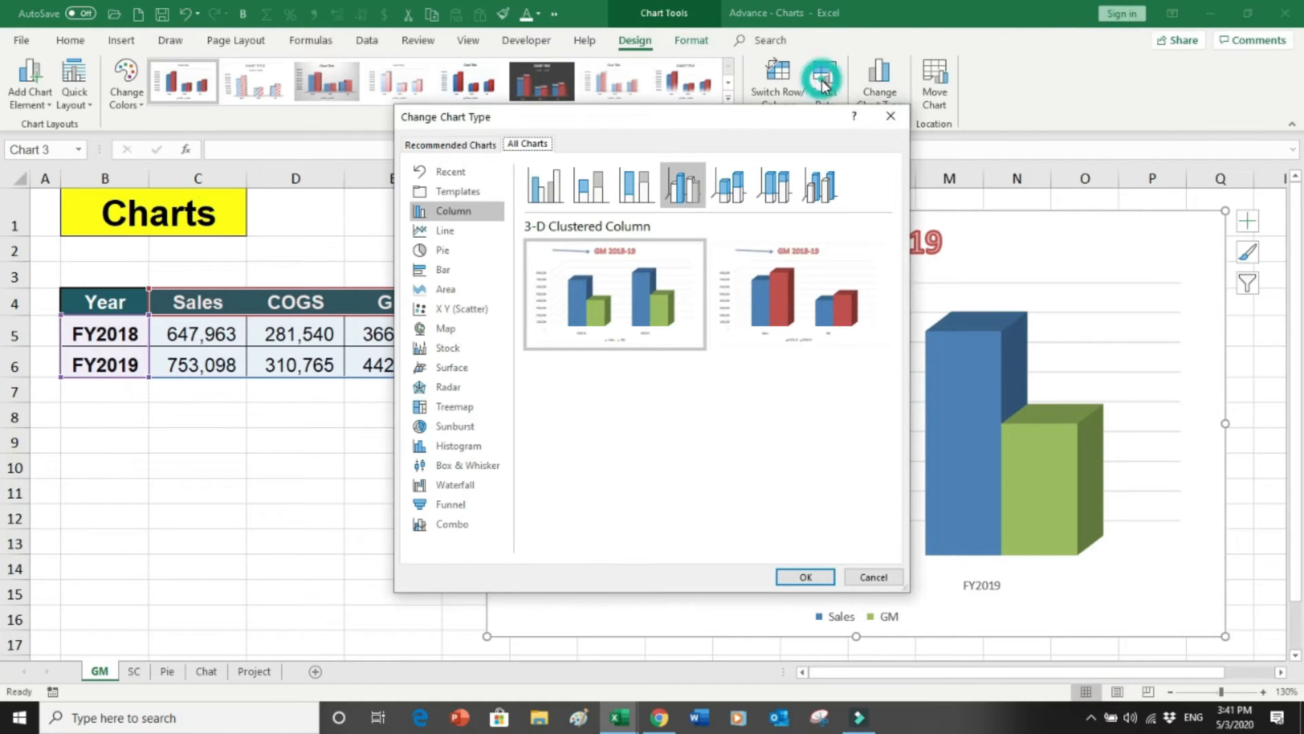
key(Escape)
click(824, 87)
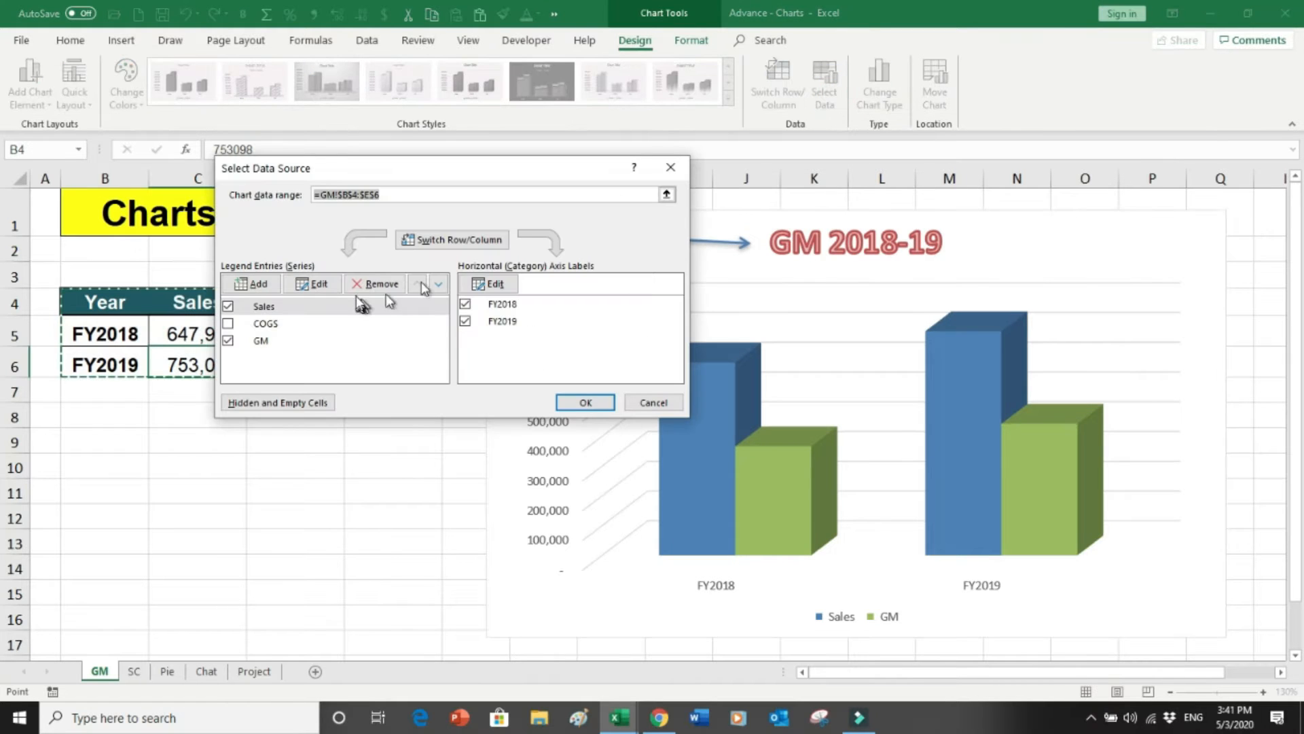
click(228, 324)
click(572, 407)
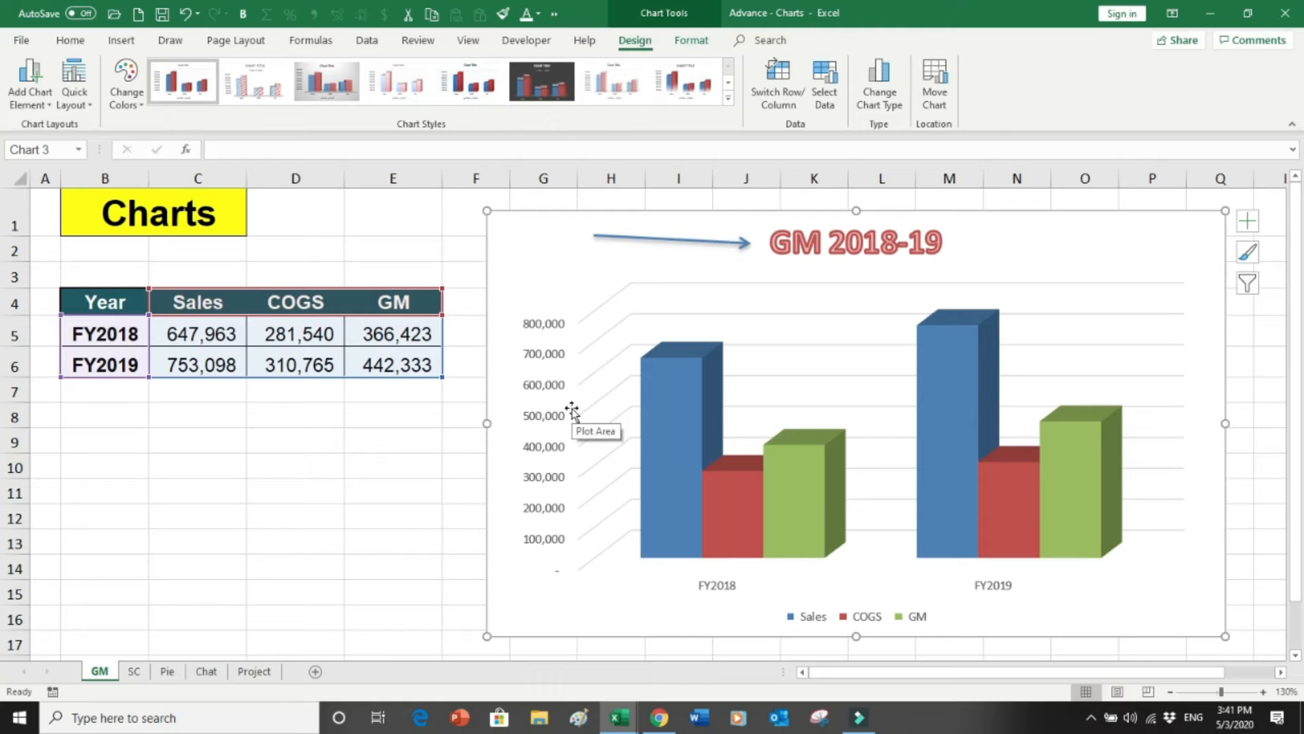
Apply the third chart style, with a grey gradient background and translucent columns, to the chart
click(729, 100)
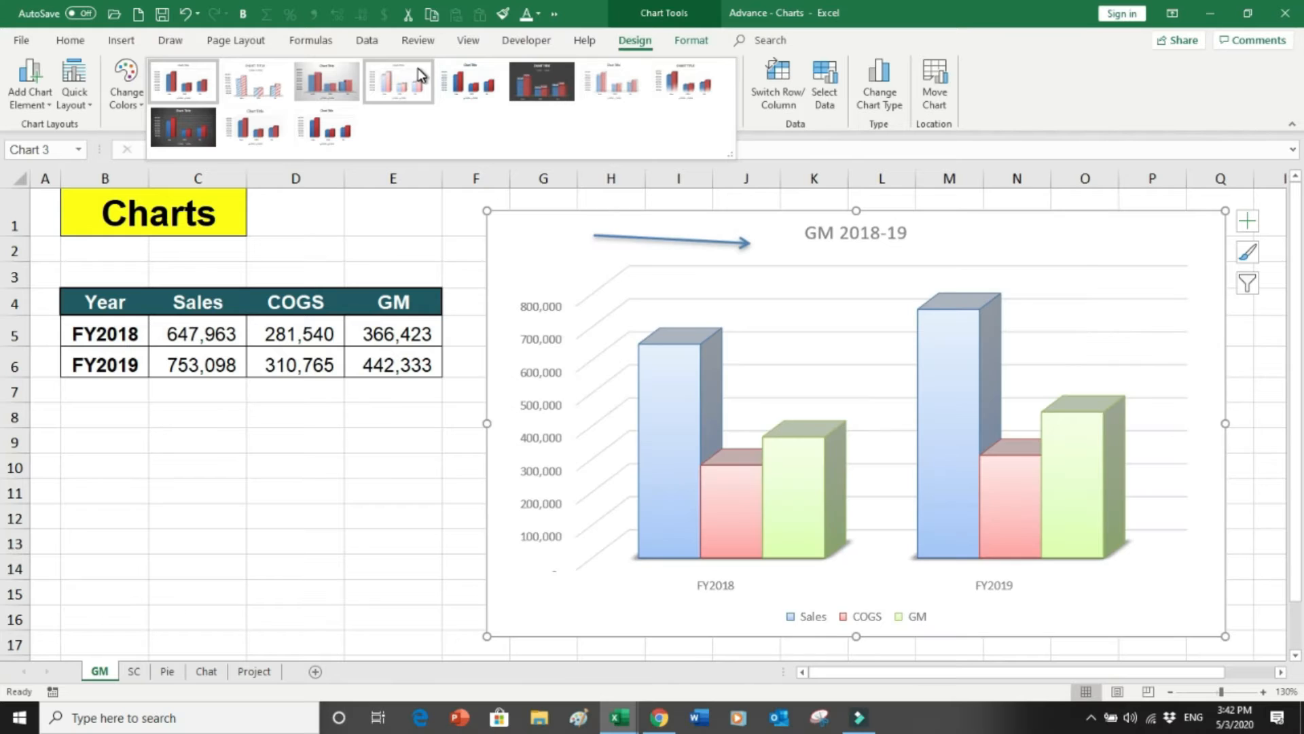
click(345, 83)
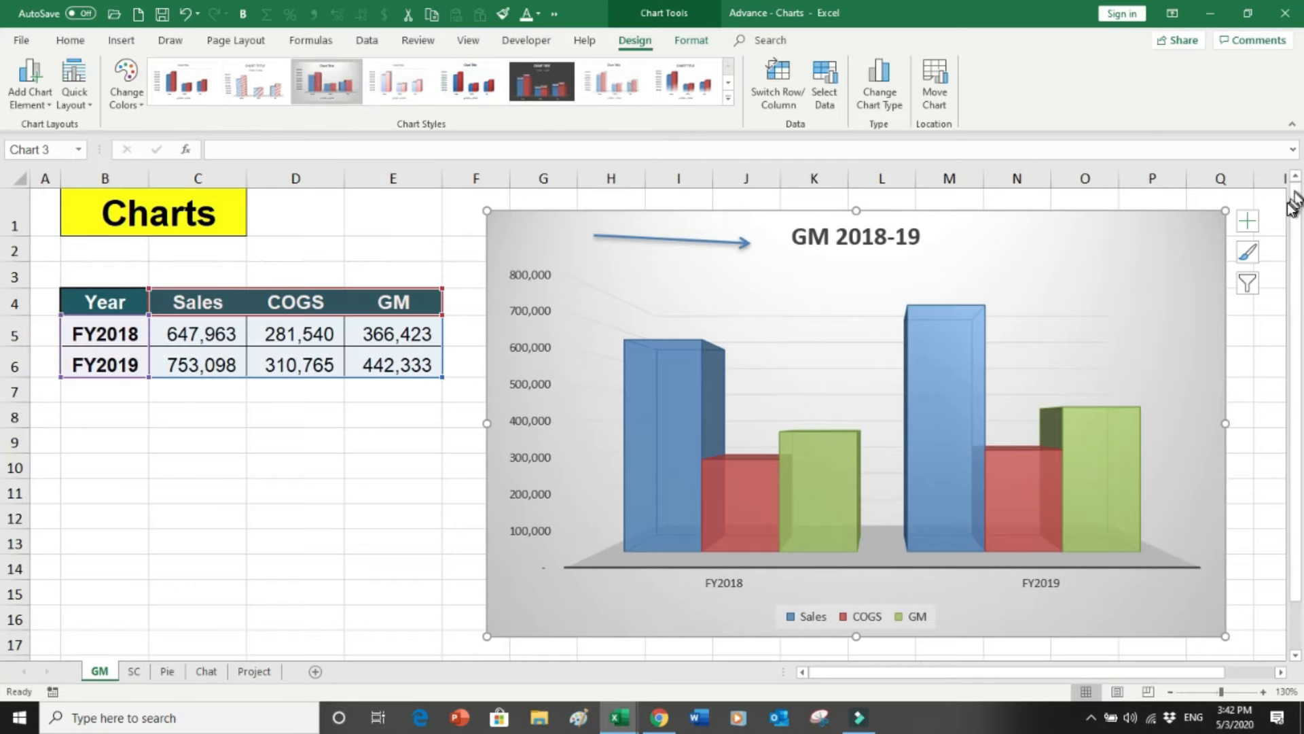
Add data labels to the Sales, COGS and GM columns of the chart
click(1249, 223)
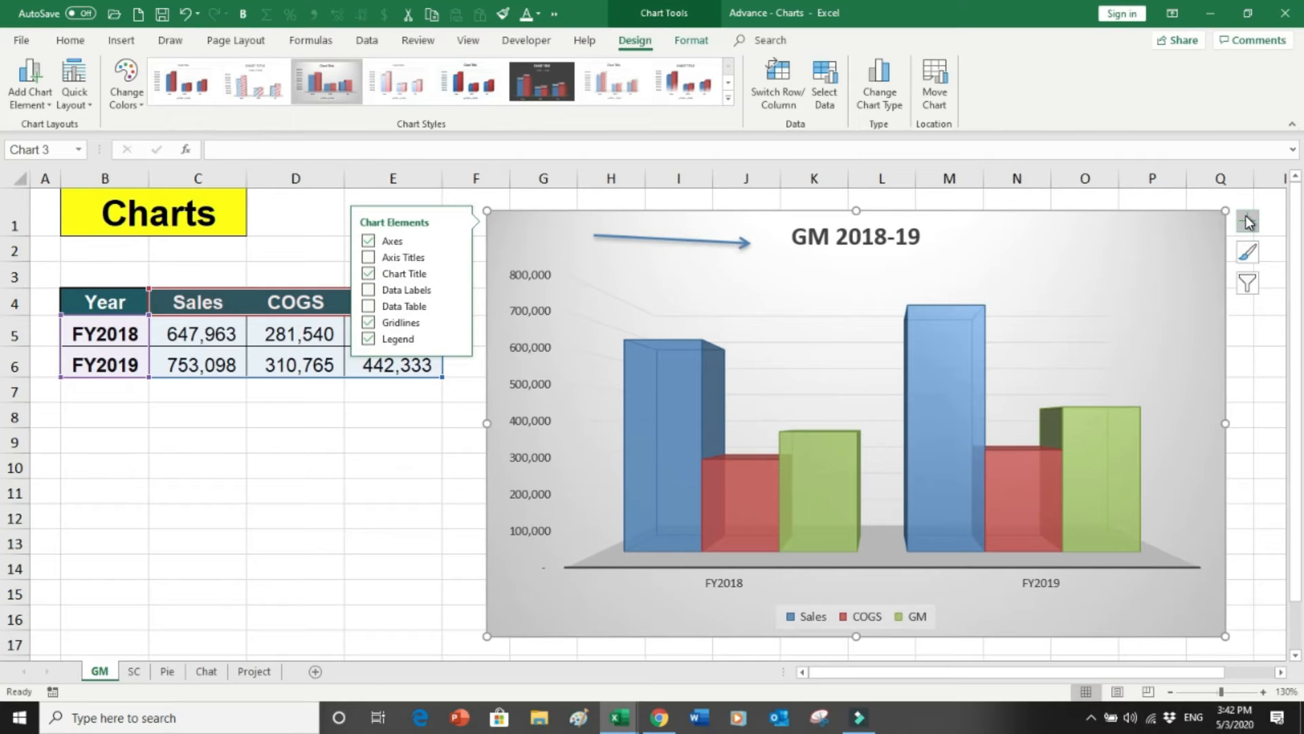
key(Escape)
click(522, 220)
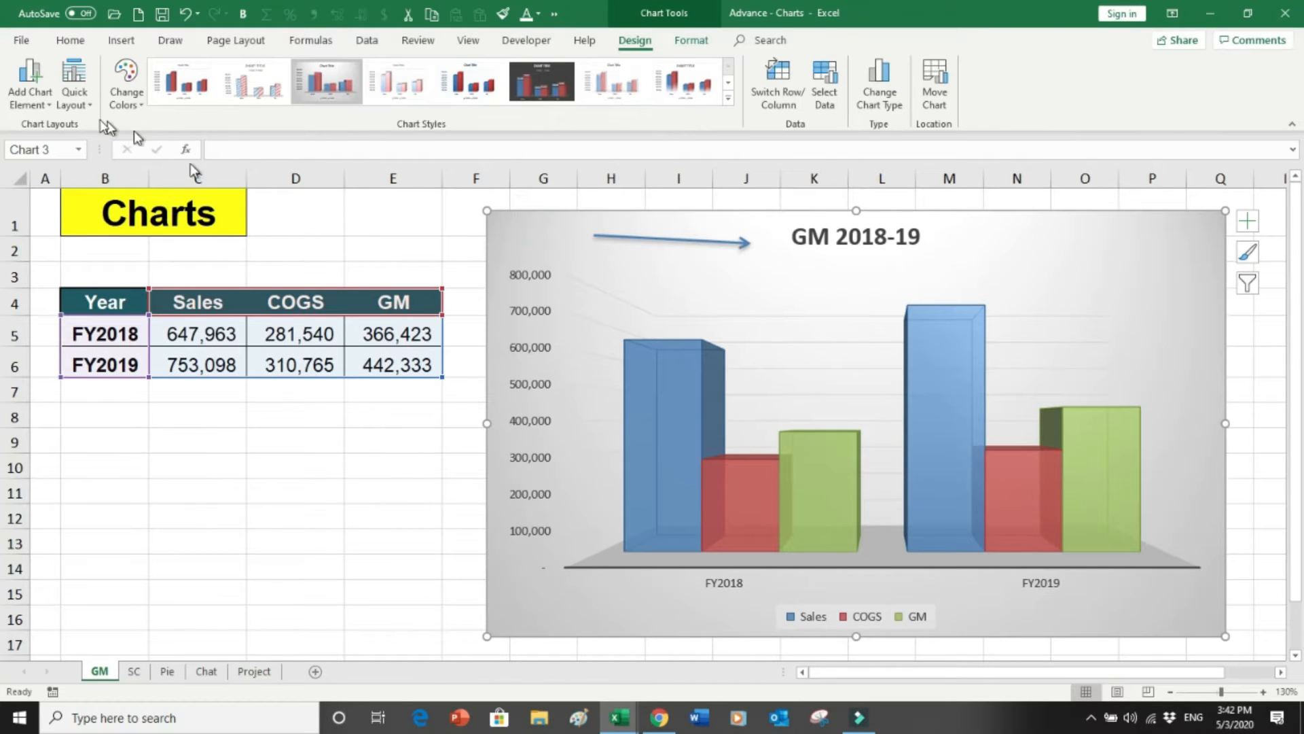
click(51, 107)
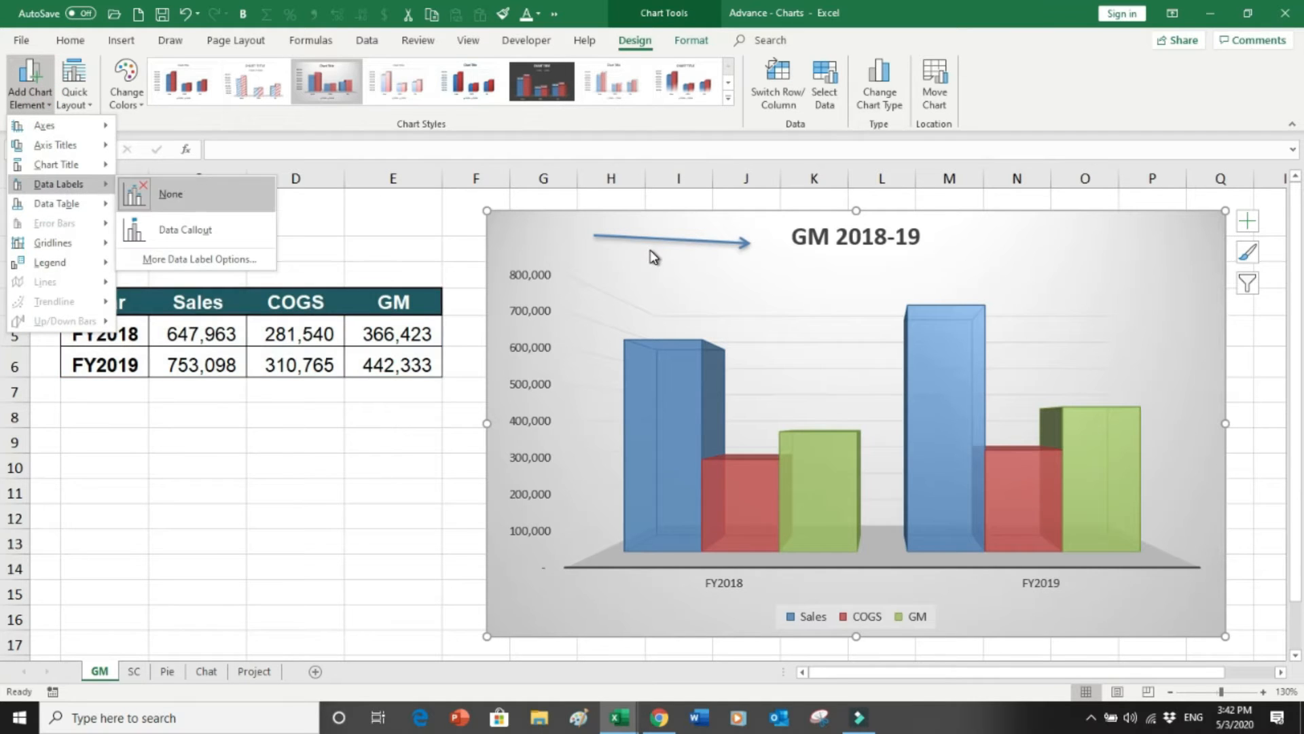
click(1256, 228)
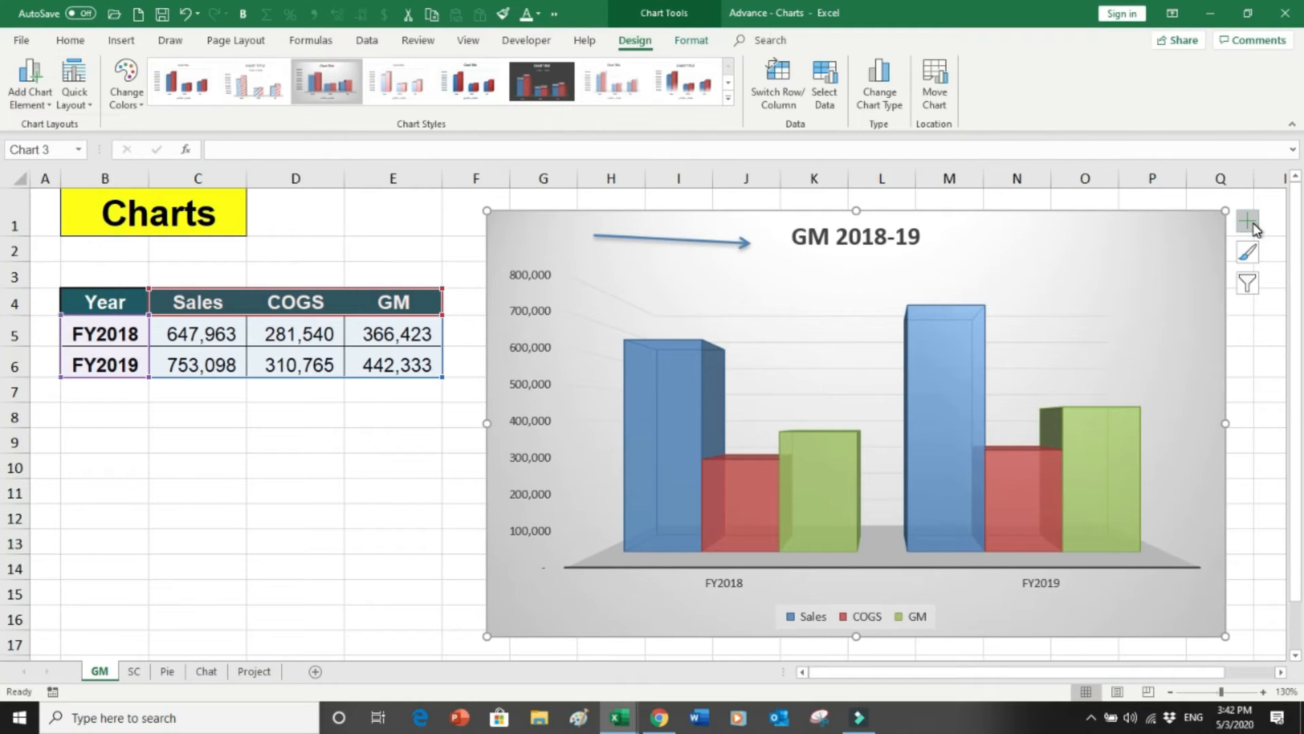
click(1254, 229)
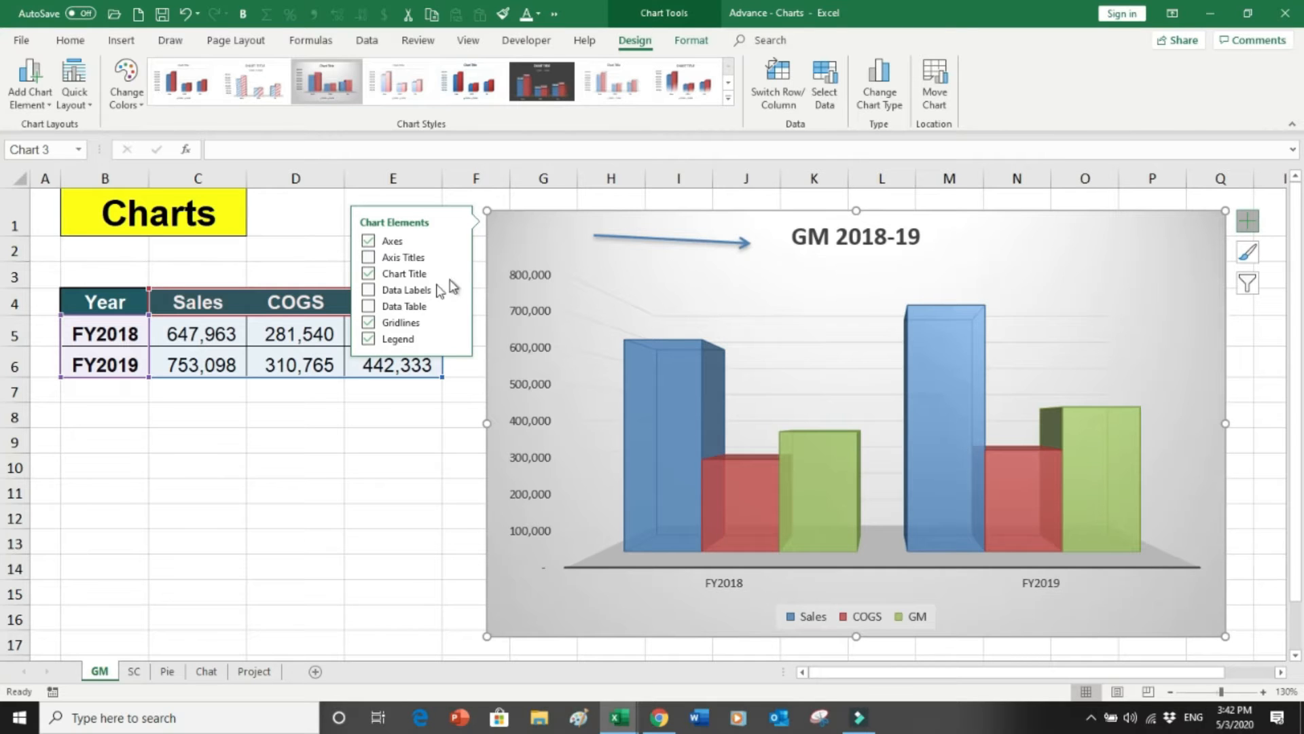
click(369, 290)
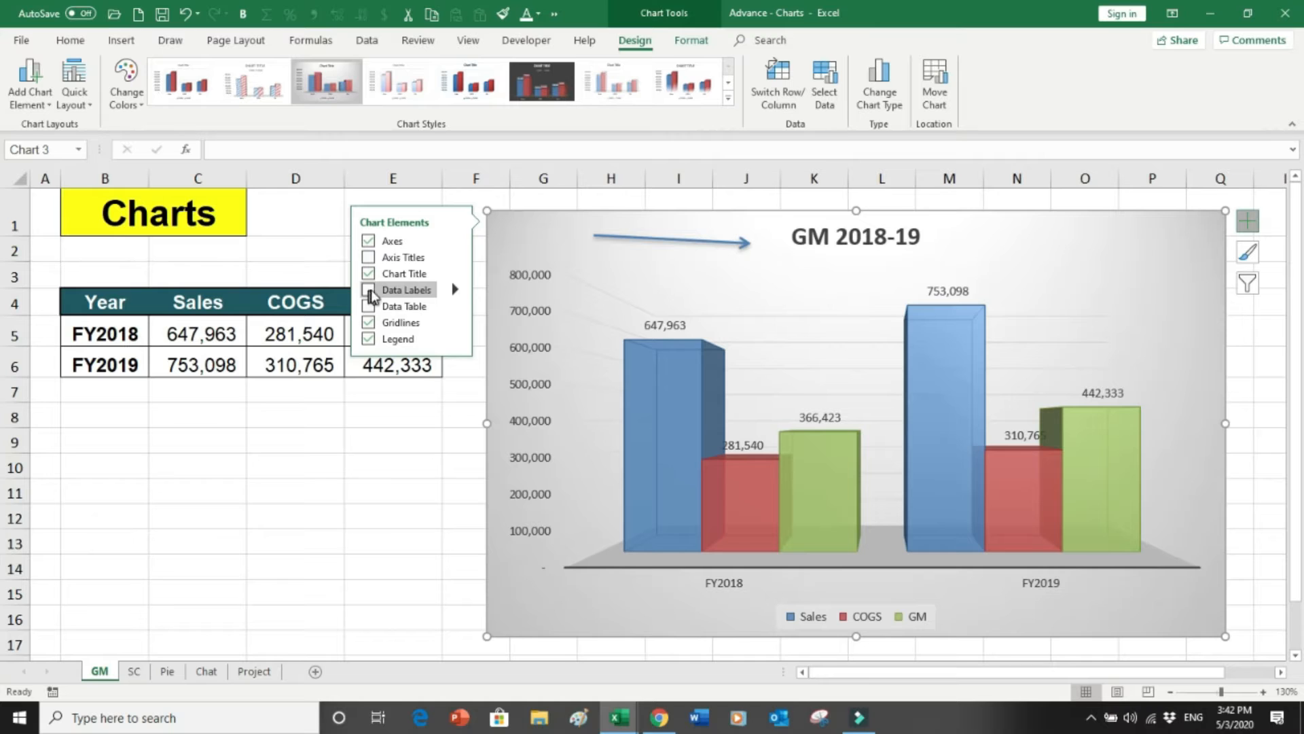
Turn on the chart's data labels and try including the category name in the Sales labels
click(368, 290)
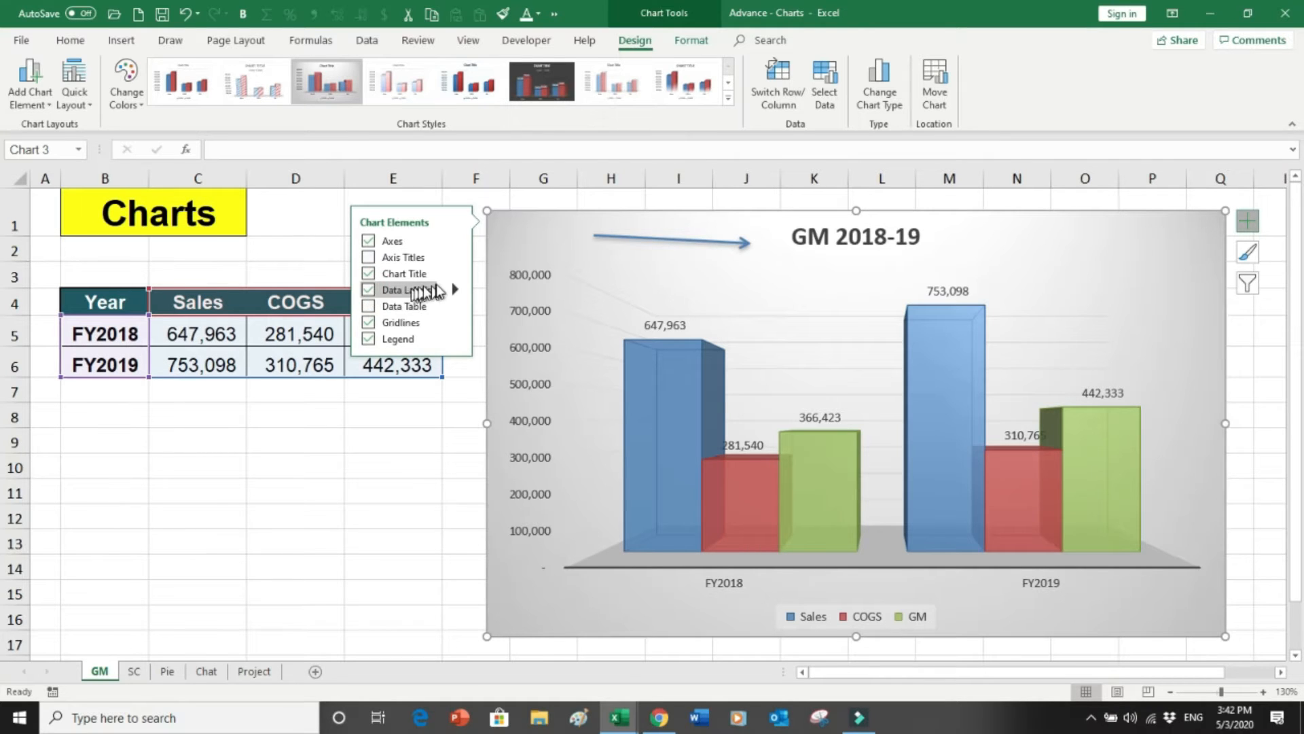
click(456, 290)
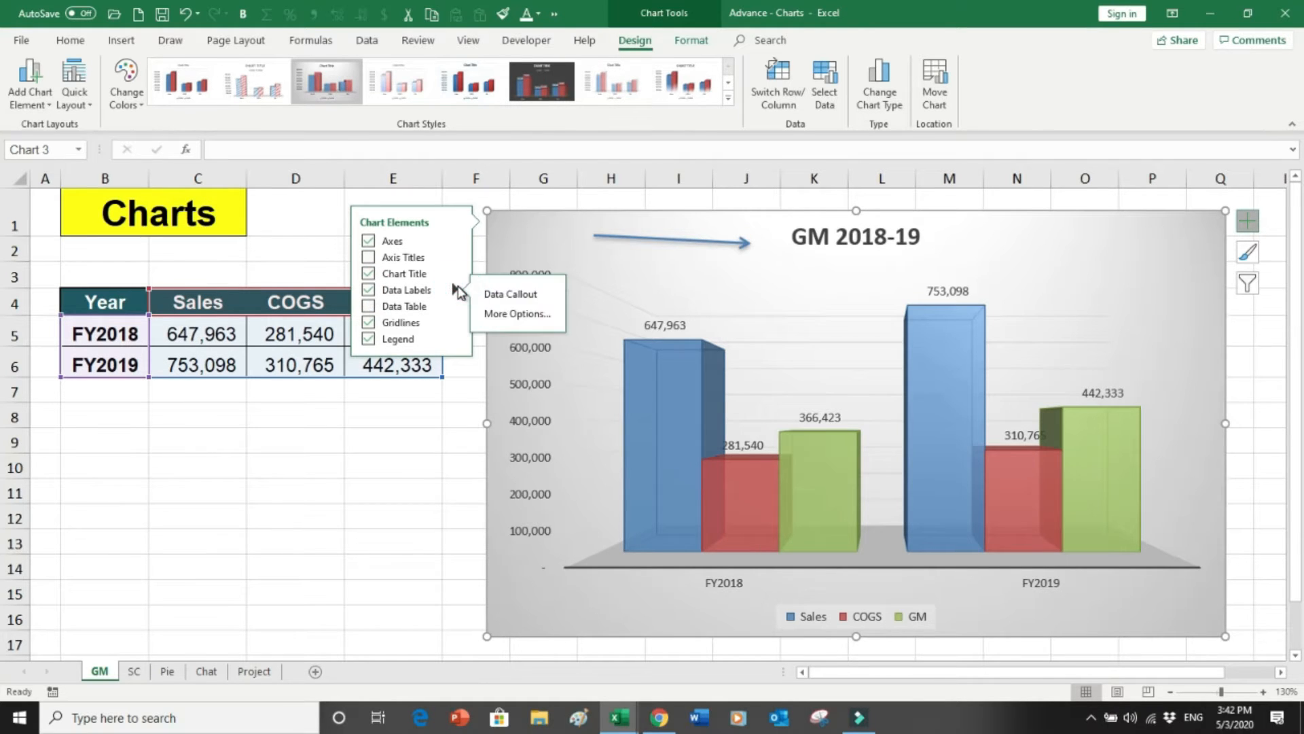
click(511, 315)
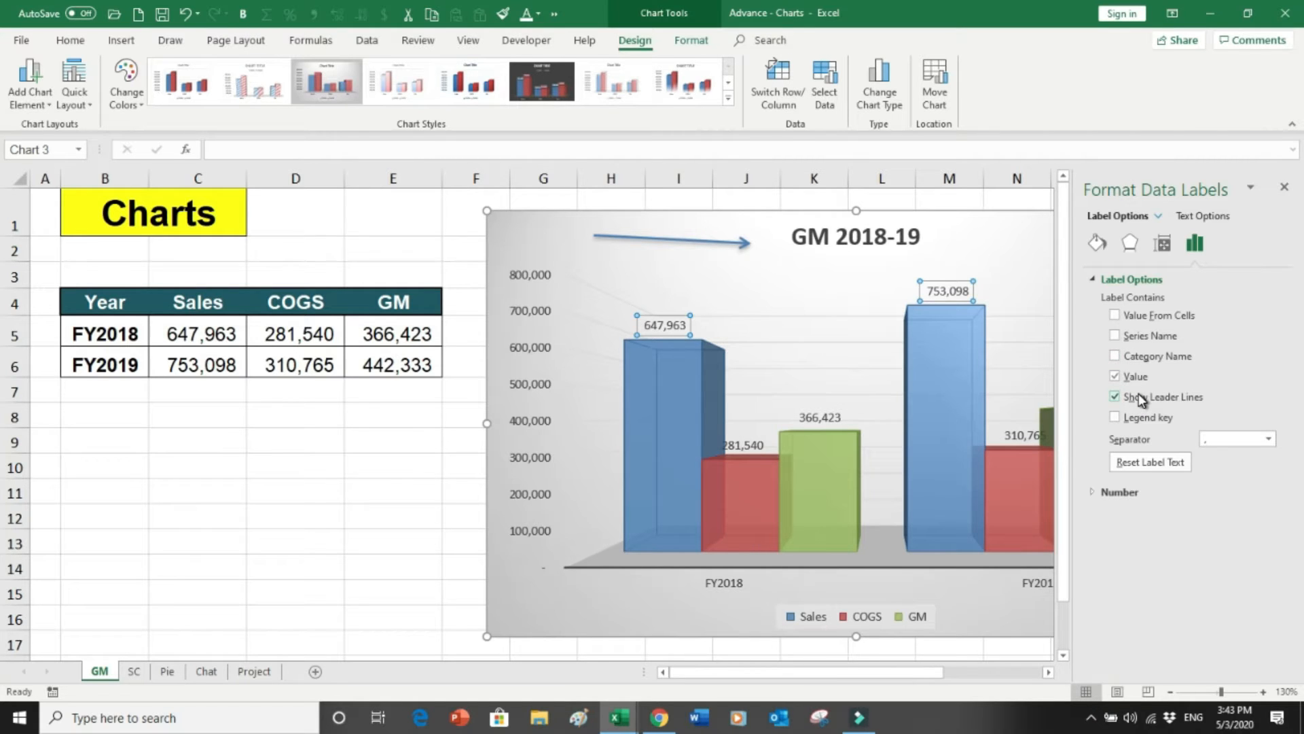
click(1115, 356)
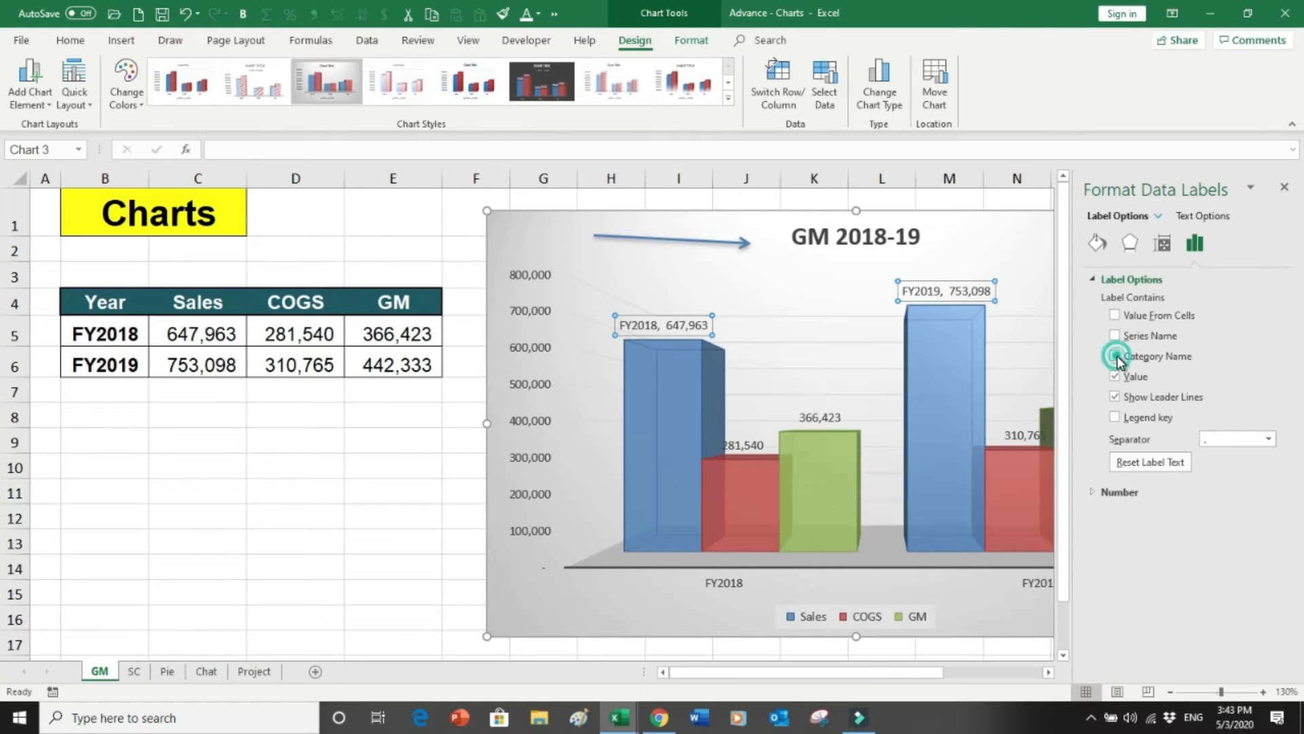
click(1115, 356)
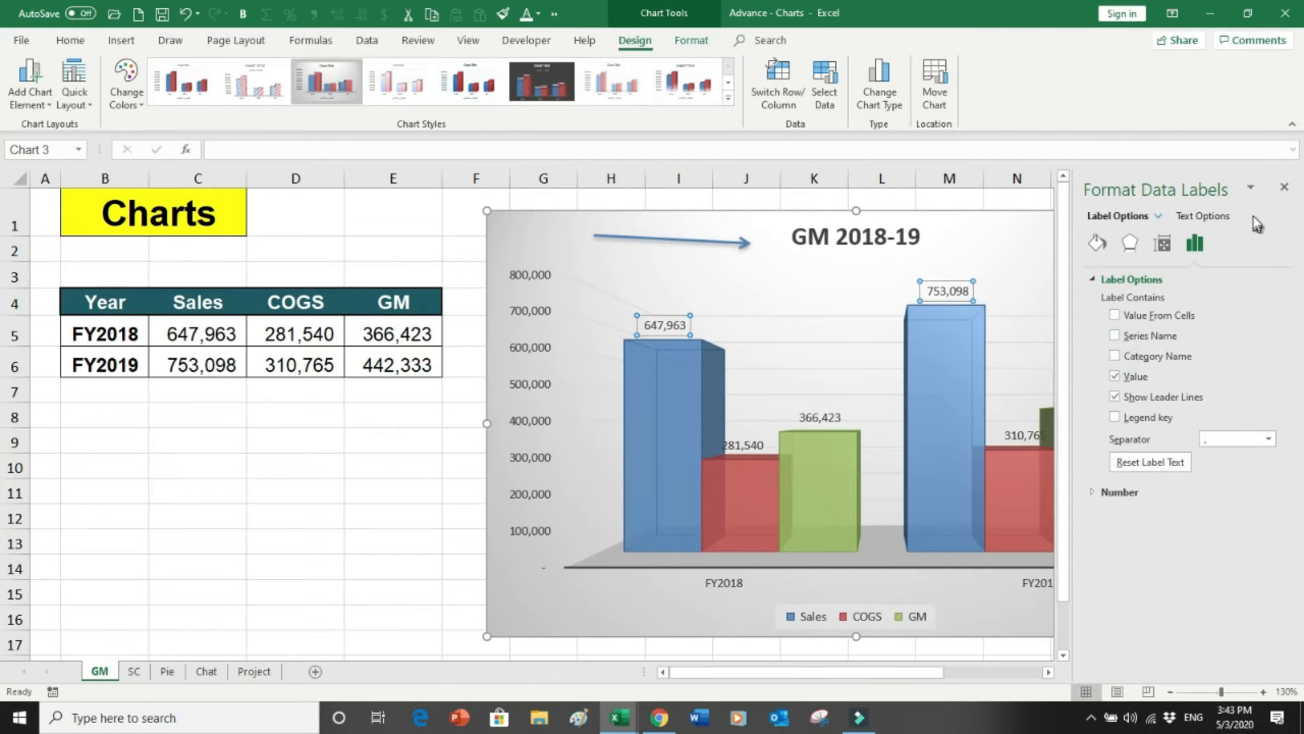
click(1285, 187)
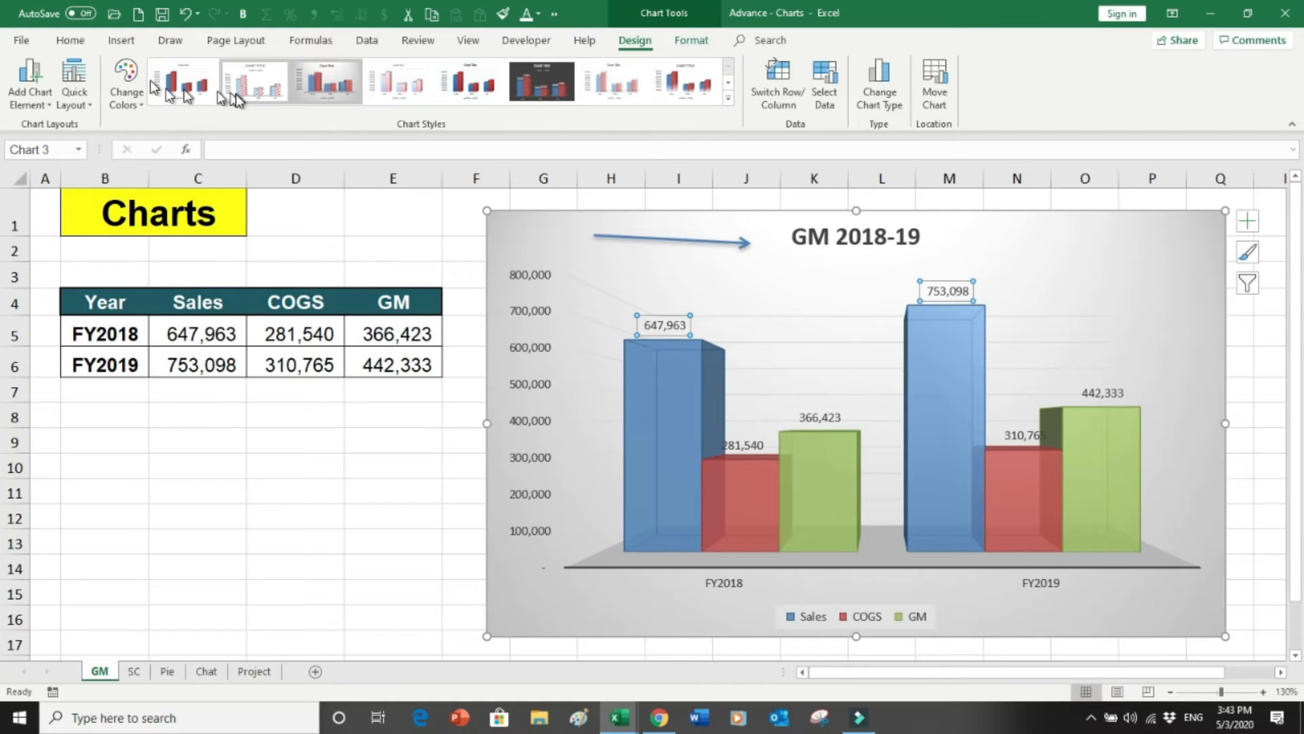
Preview alternative colour palettes and quick layouts for the chart
click(126, 86)
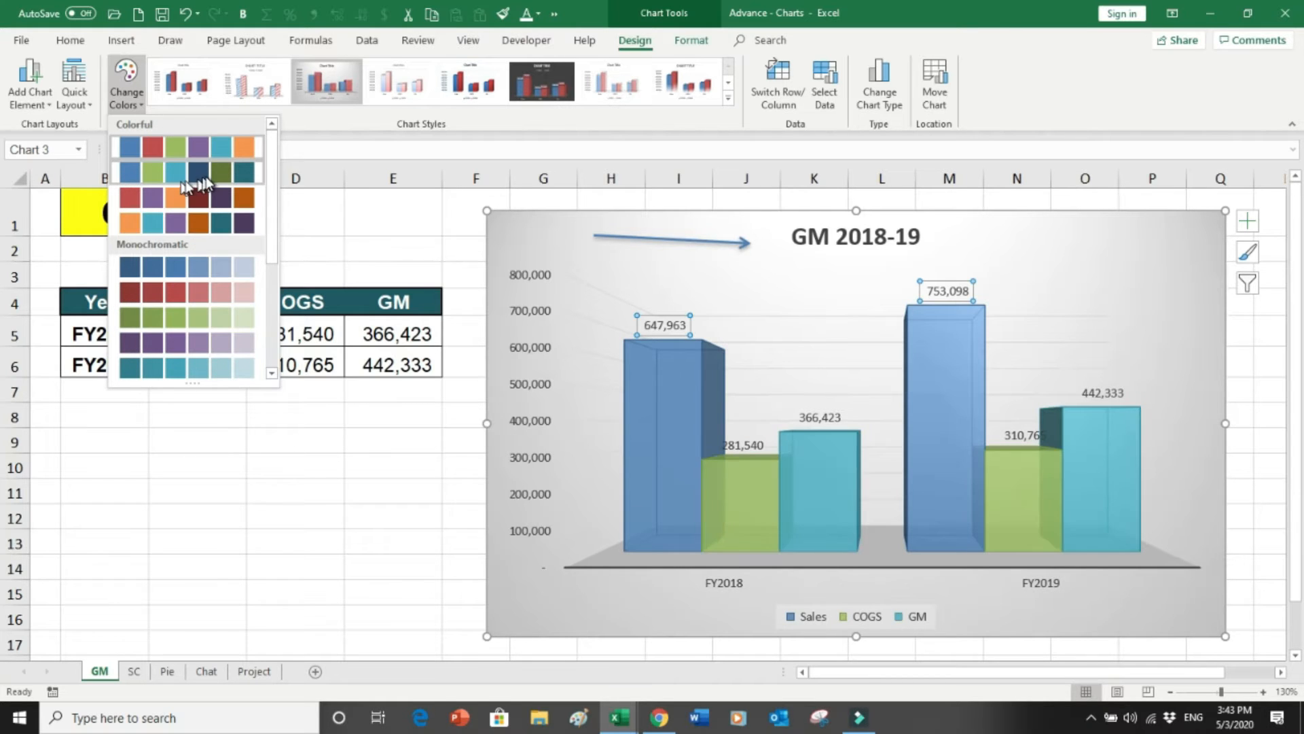
click(208, 415)
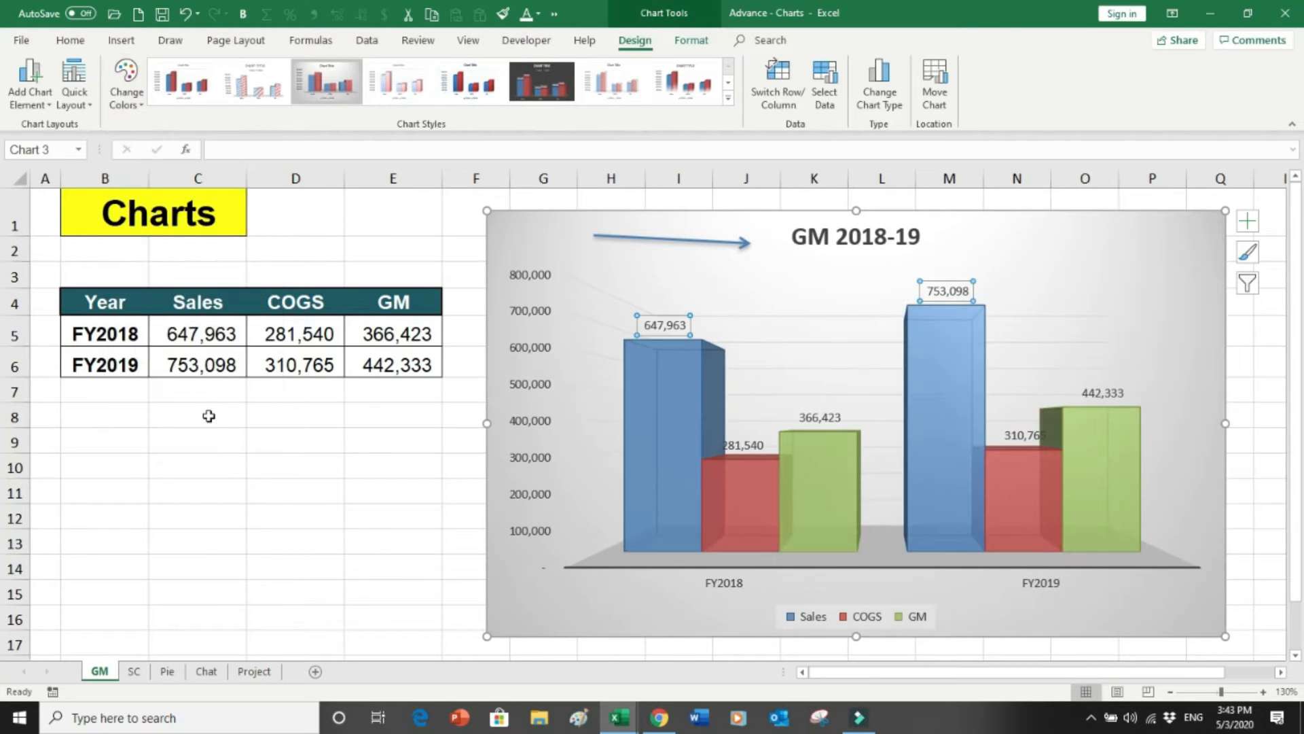
click(91, 108)
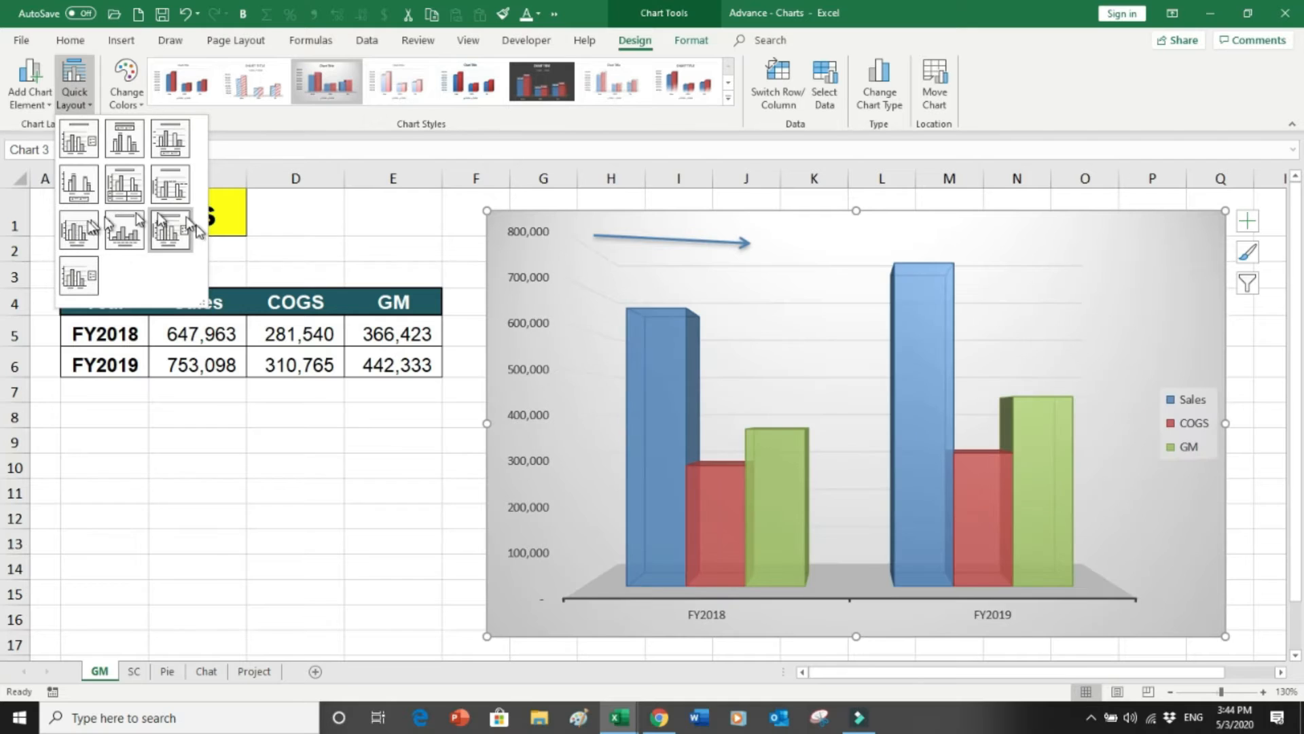
click(134, 430)
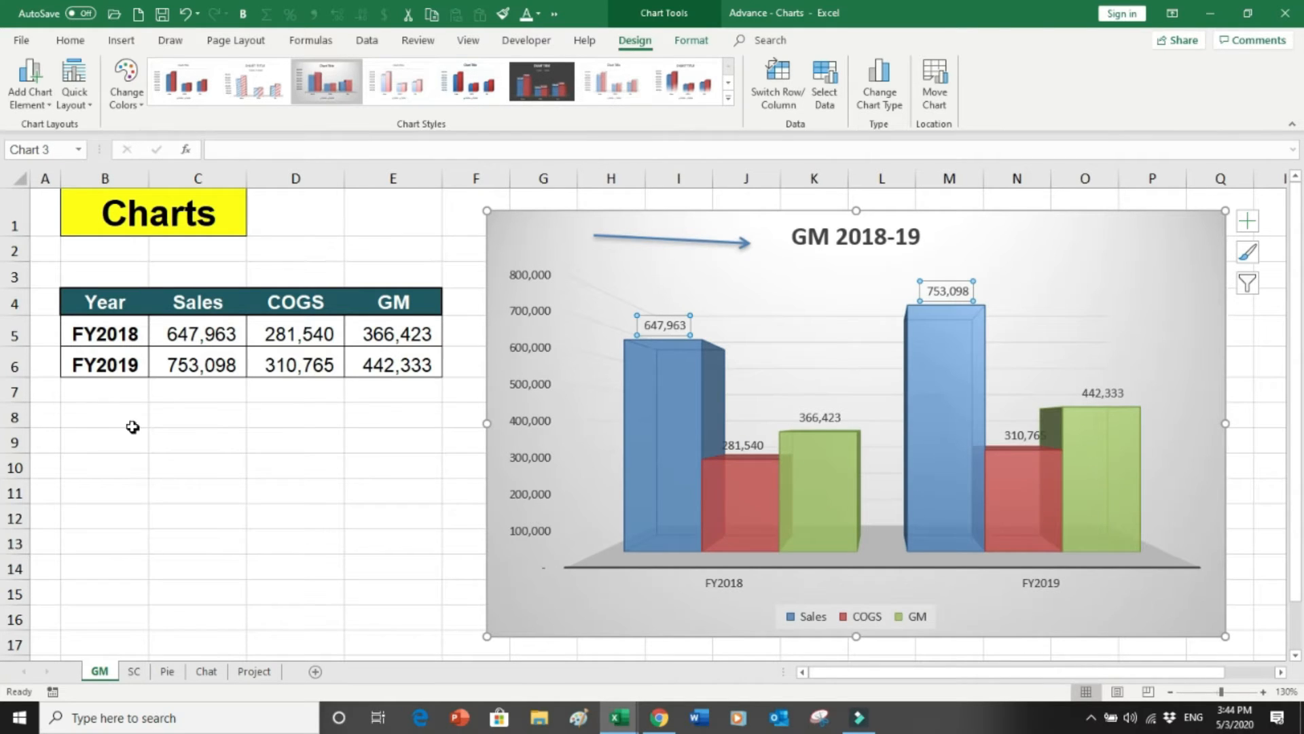
Remove the primary horizontal axis from the chart
click(49, 106)
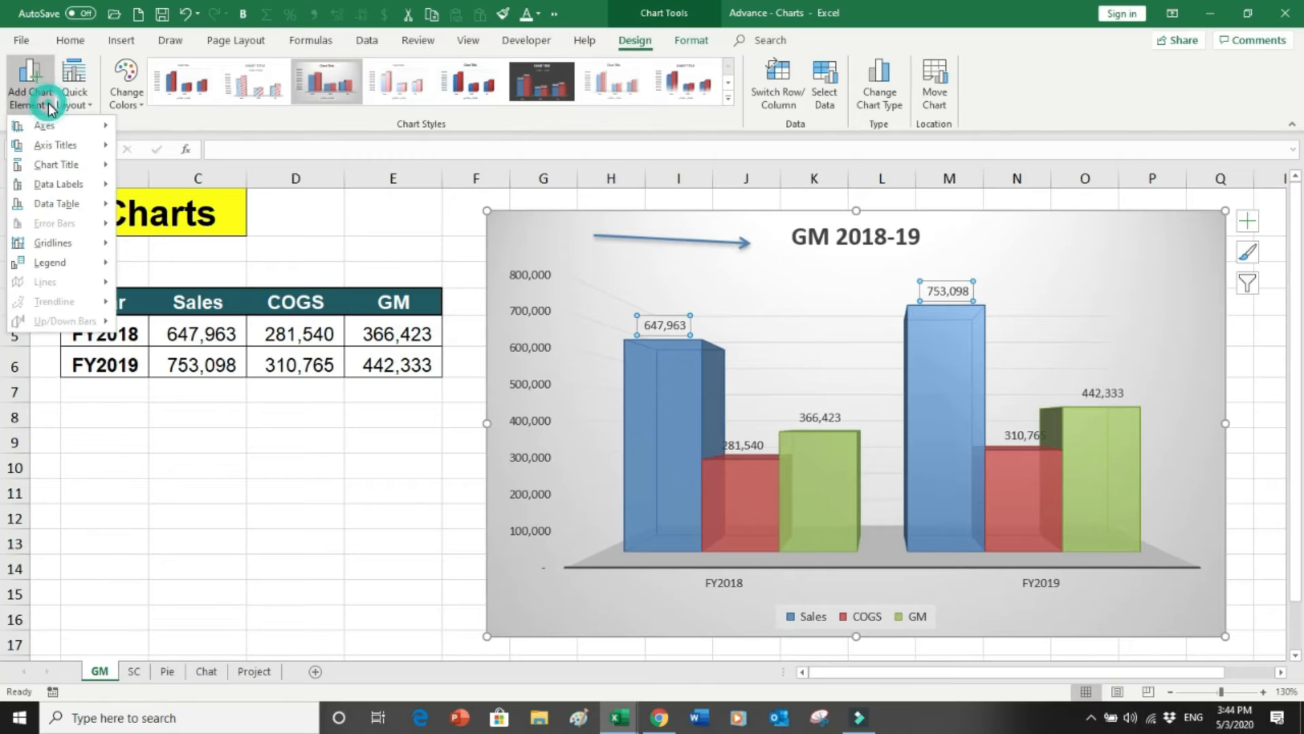
mouse_move(56, 122)
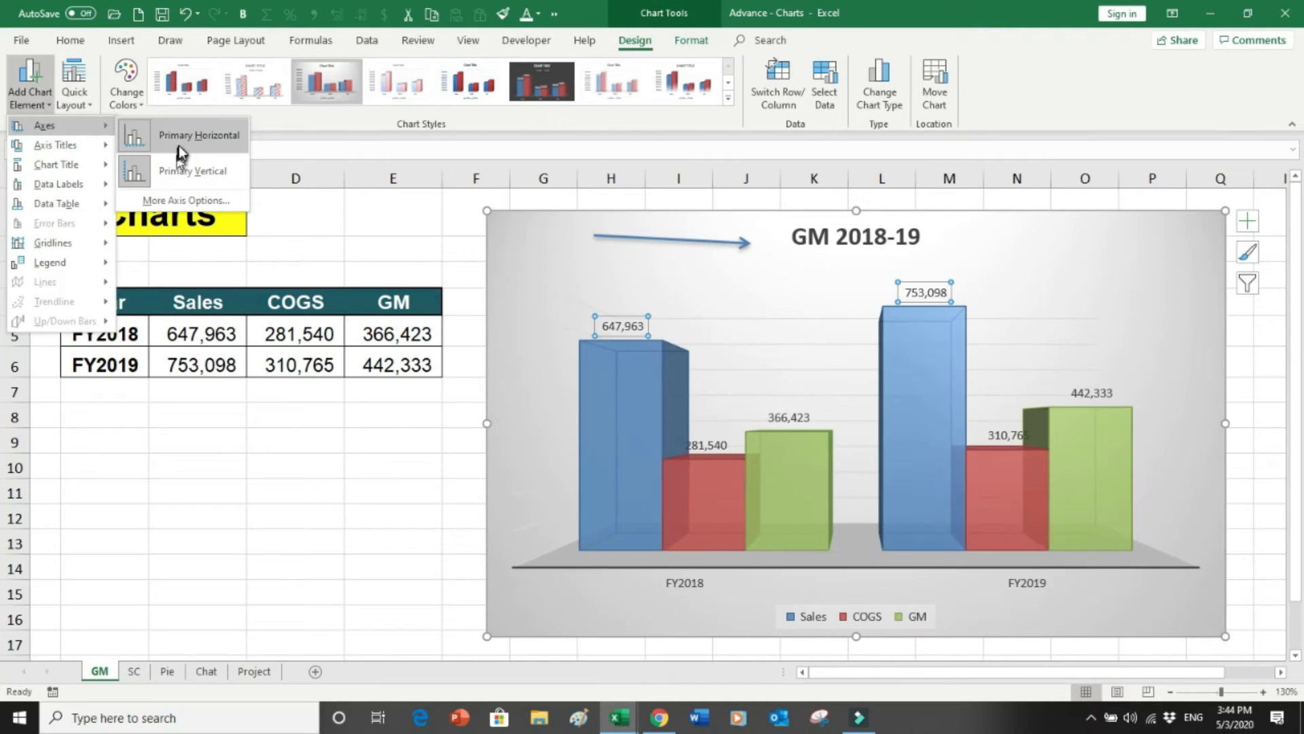
click(178, 146)
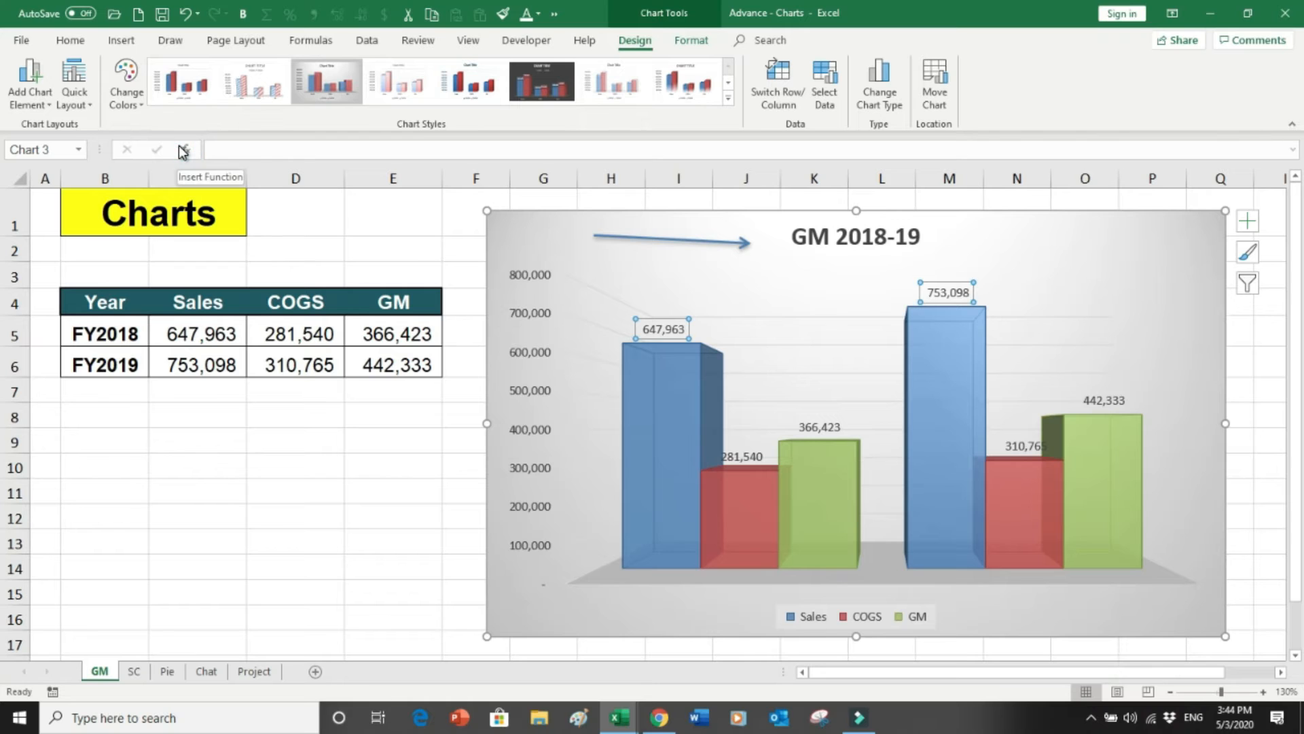
Add a primary horizontal axis title to the chart
click(50, 103)
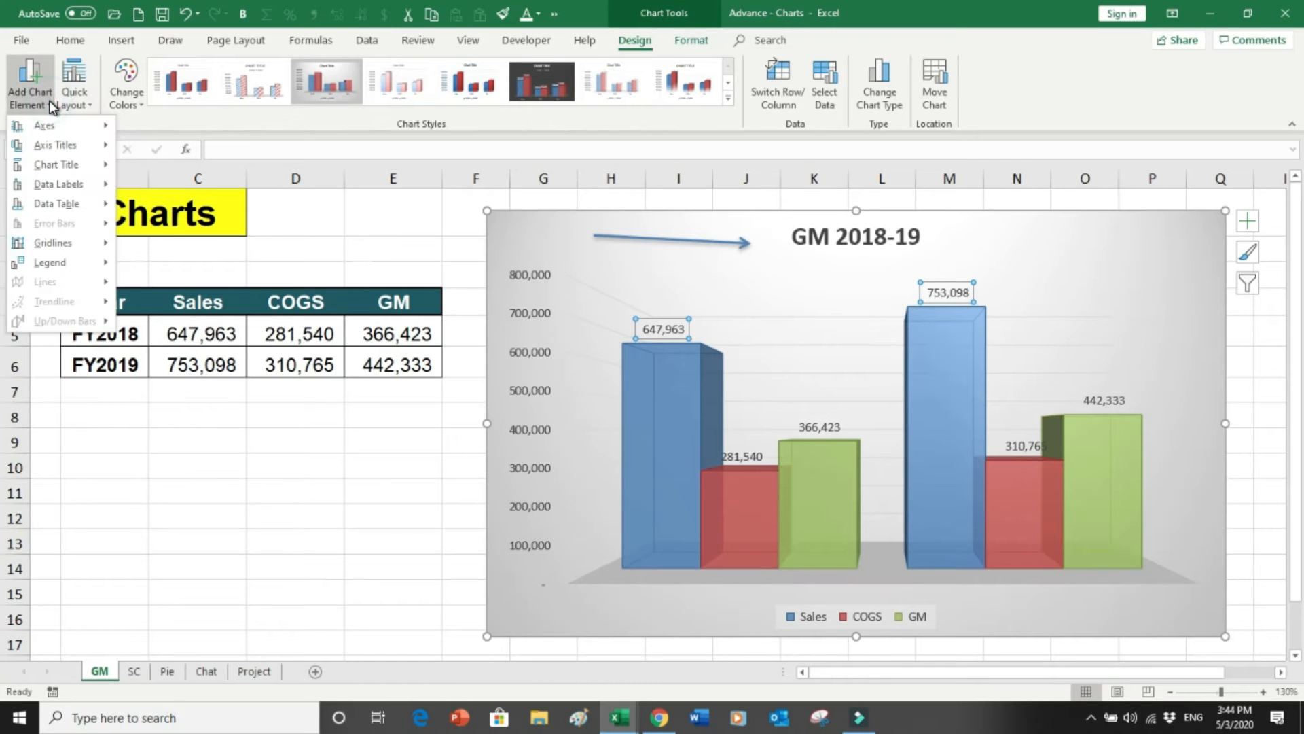
mouse_move(62, 124)
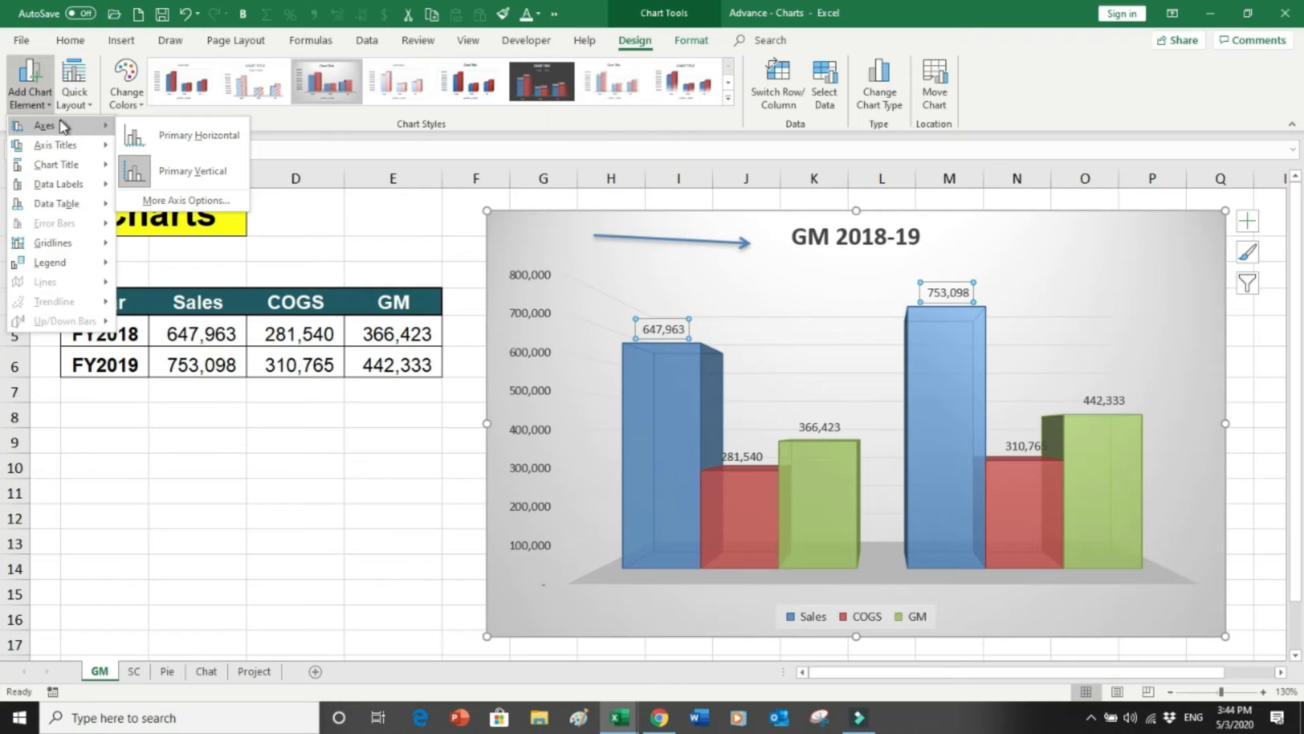
mouse_move(52, 154)
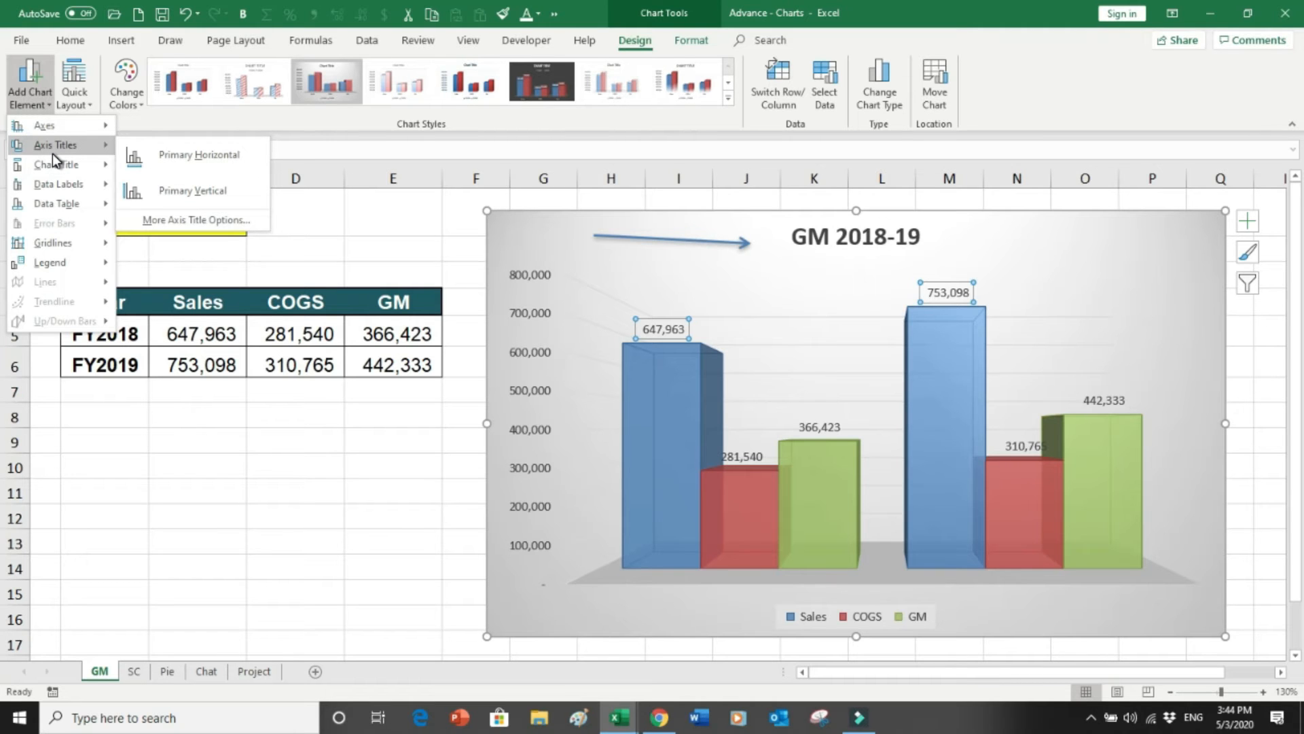
click(151, 153)
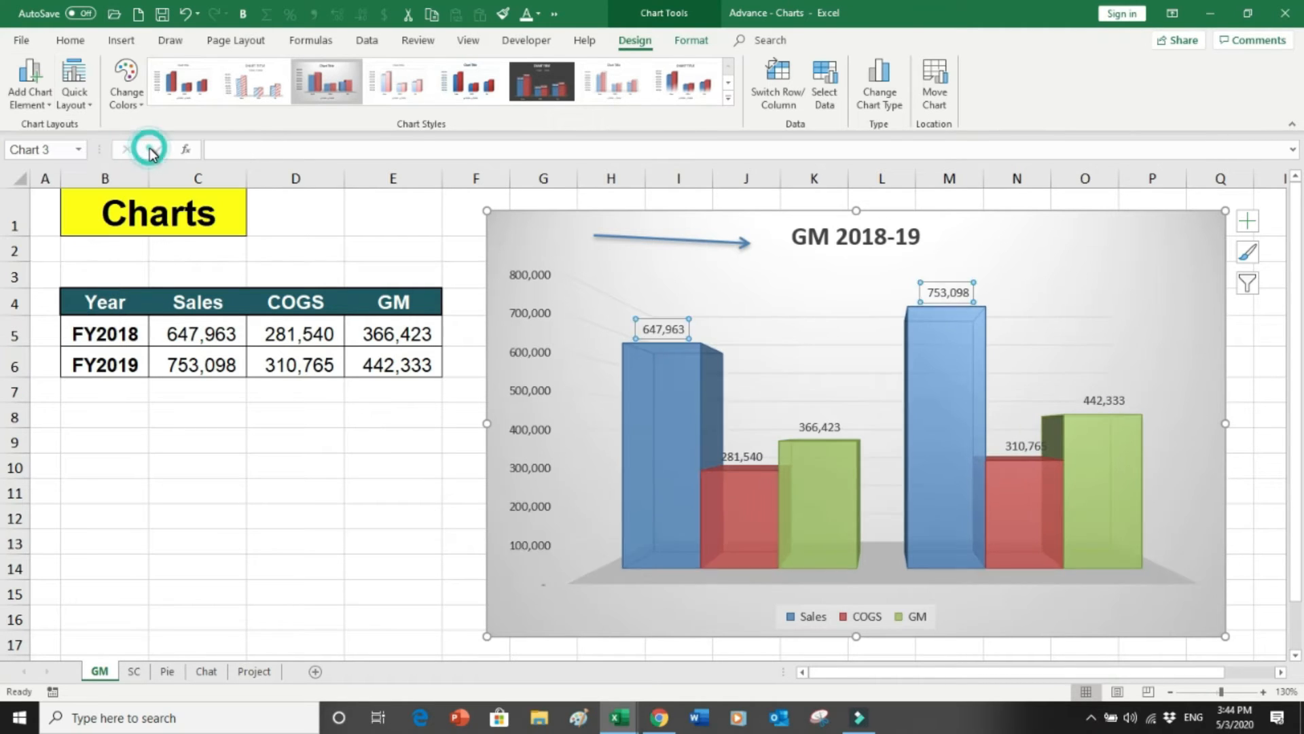
Preview the vertical axis title, data table, gridline and legend position options for the chart
click(30, 88)
mouse_move(75, 150)
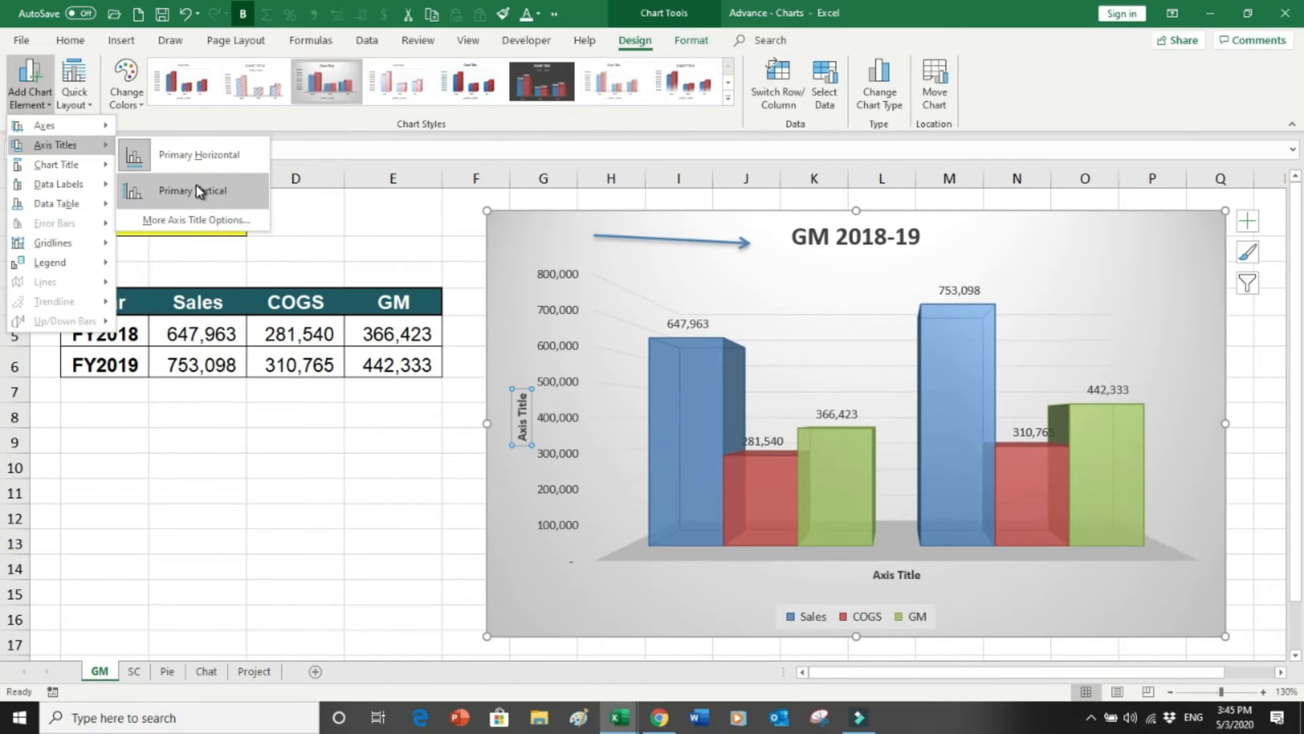
mouse_move(94, 170)
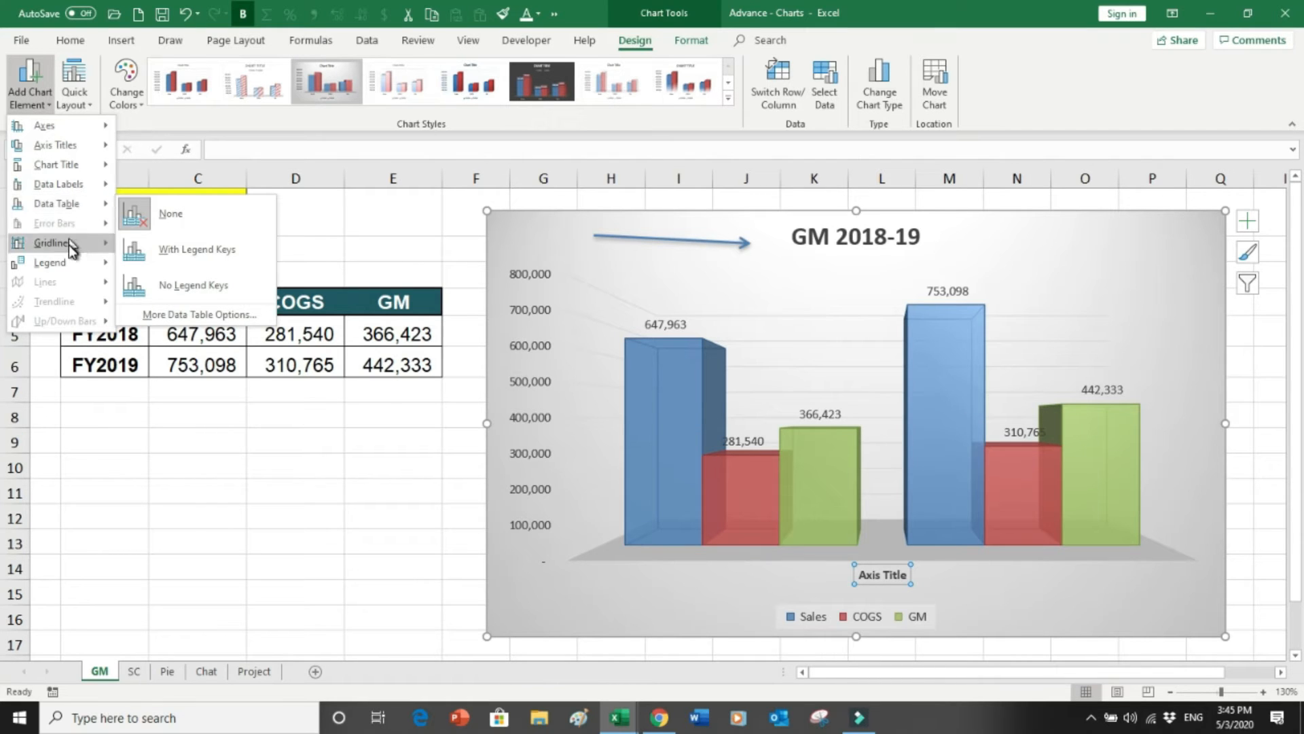
mouse_move(85, 244)
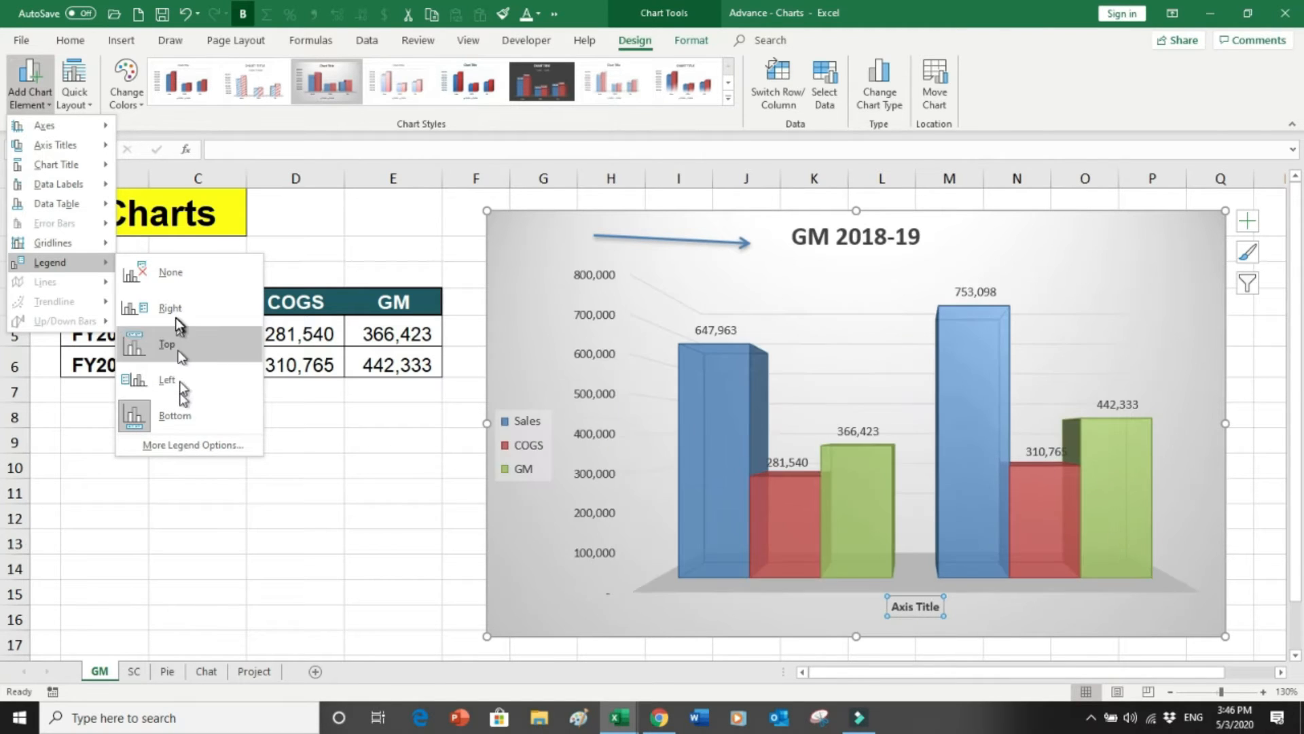
key(Escape)
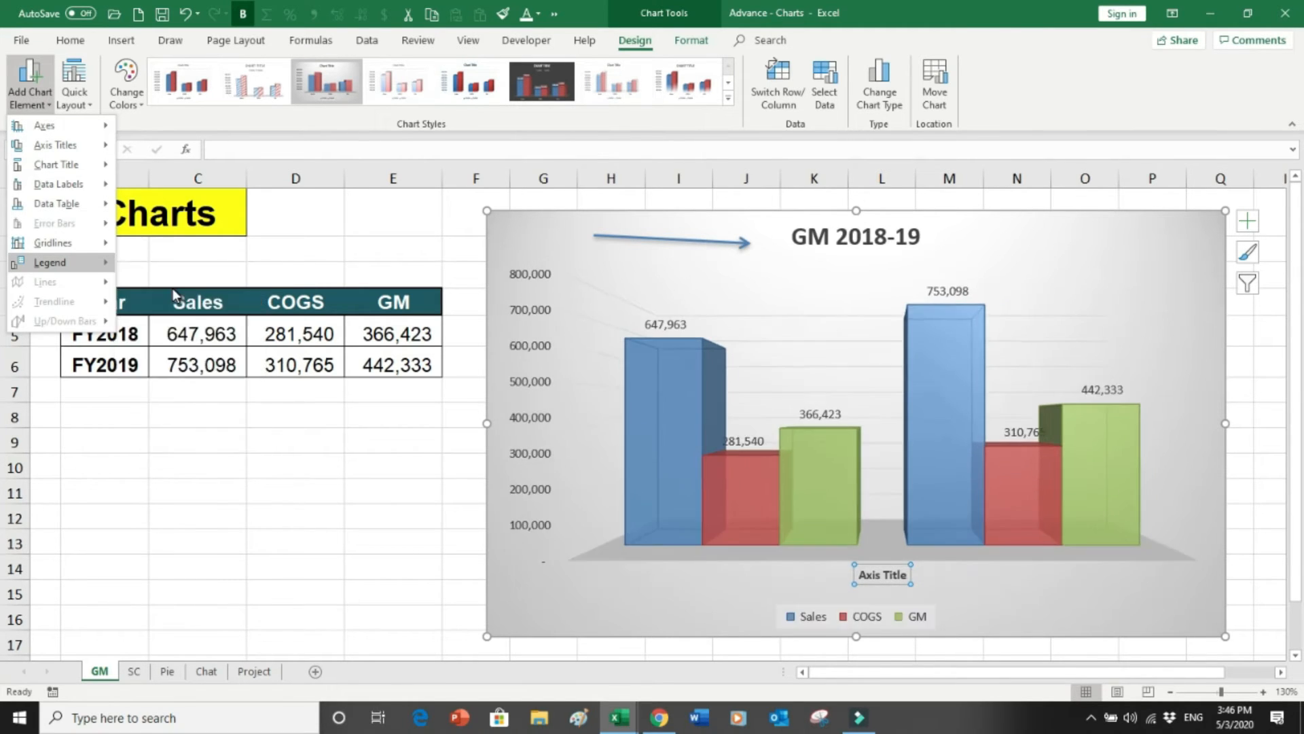
key(Escape)
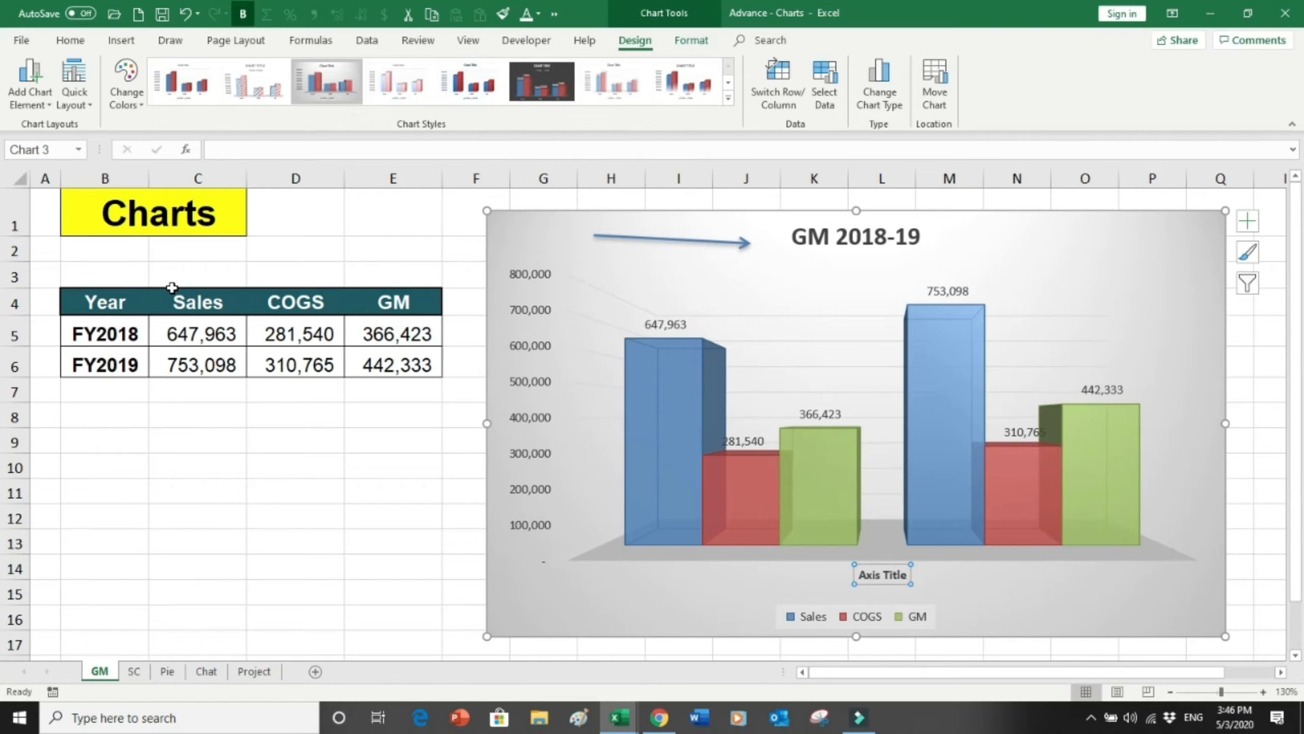
Switch to the SC sheet and look over the Month, P&G, RB and Uniliver columns of the 2019 share prices
click(129, 672)
click(401, 437)
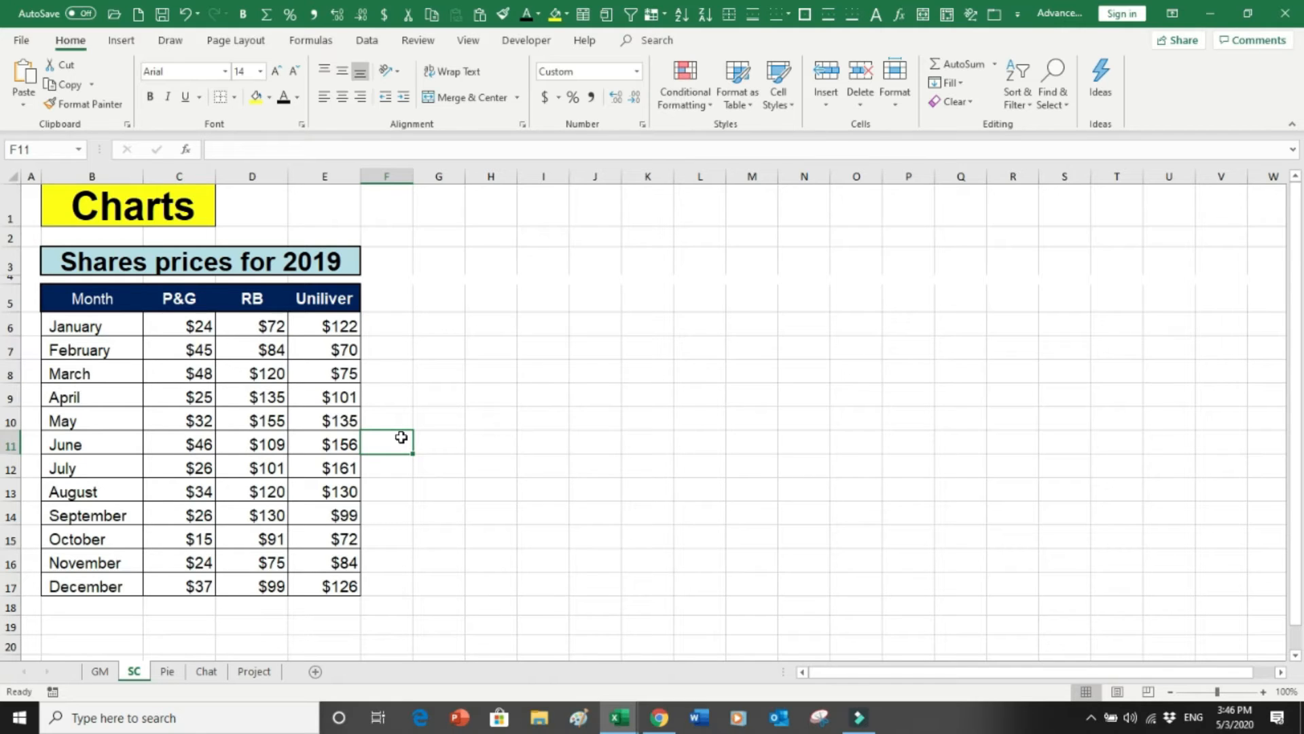
drag(100, 325, 45, 588)
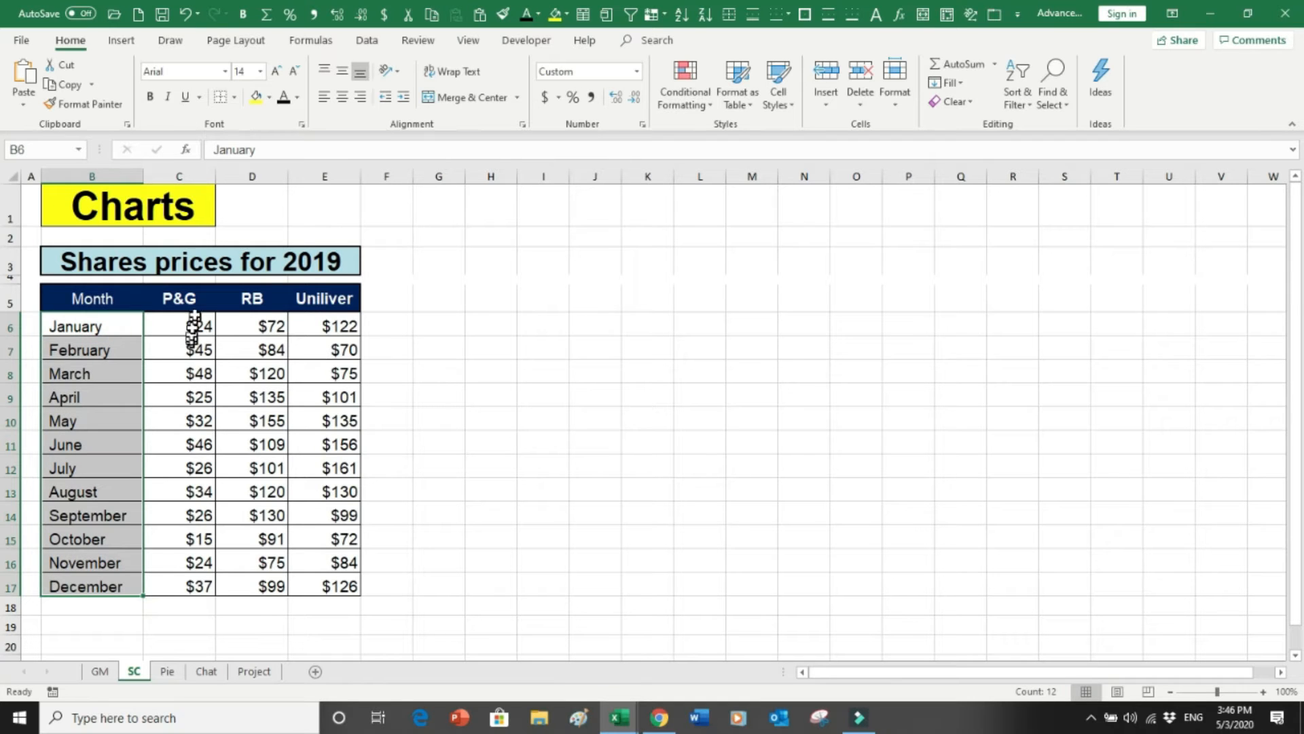
drag(189, 325, 178, 449)
drag(248, 325, 262, 586)
drag(336, 344, 320, 500)
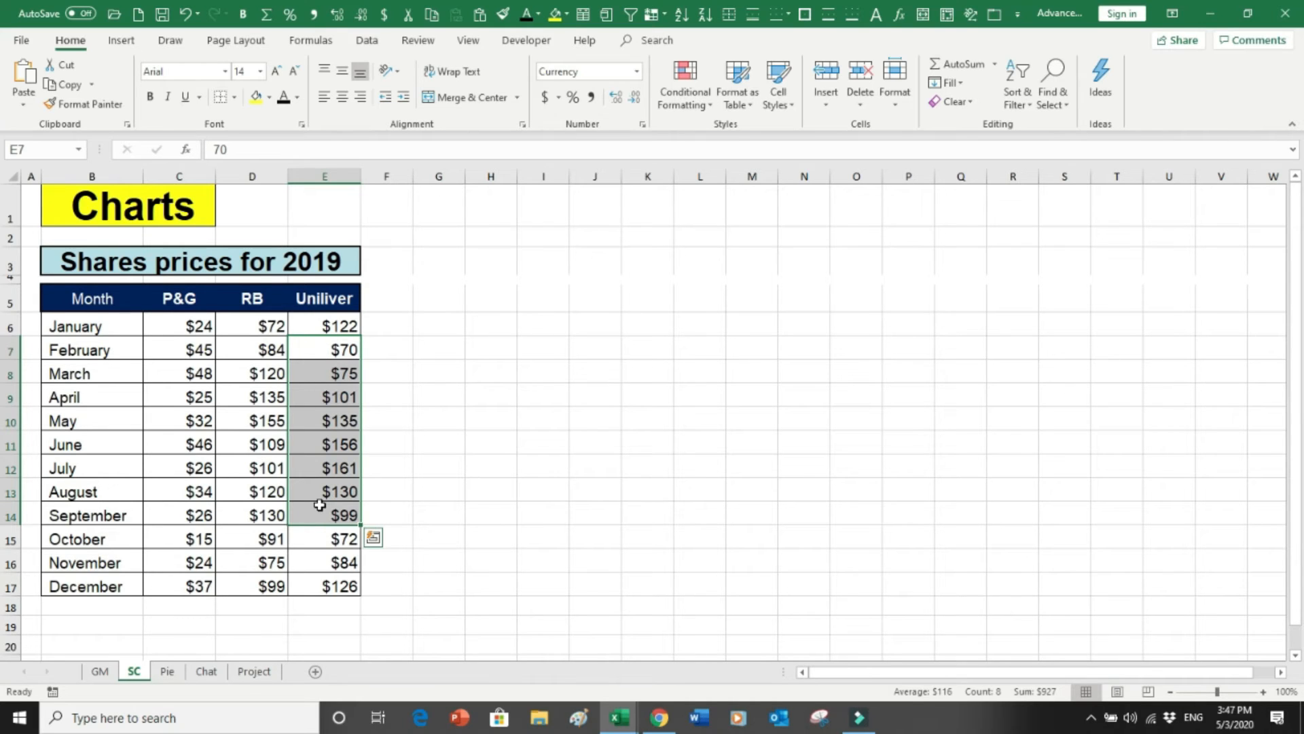
Select the share price table B5:E17 with its headers and preview the recommended line, clustered column and area charts for it
drag(112, 300, 347, 584)
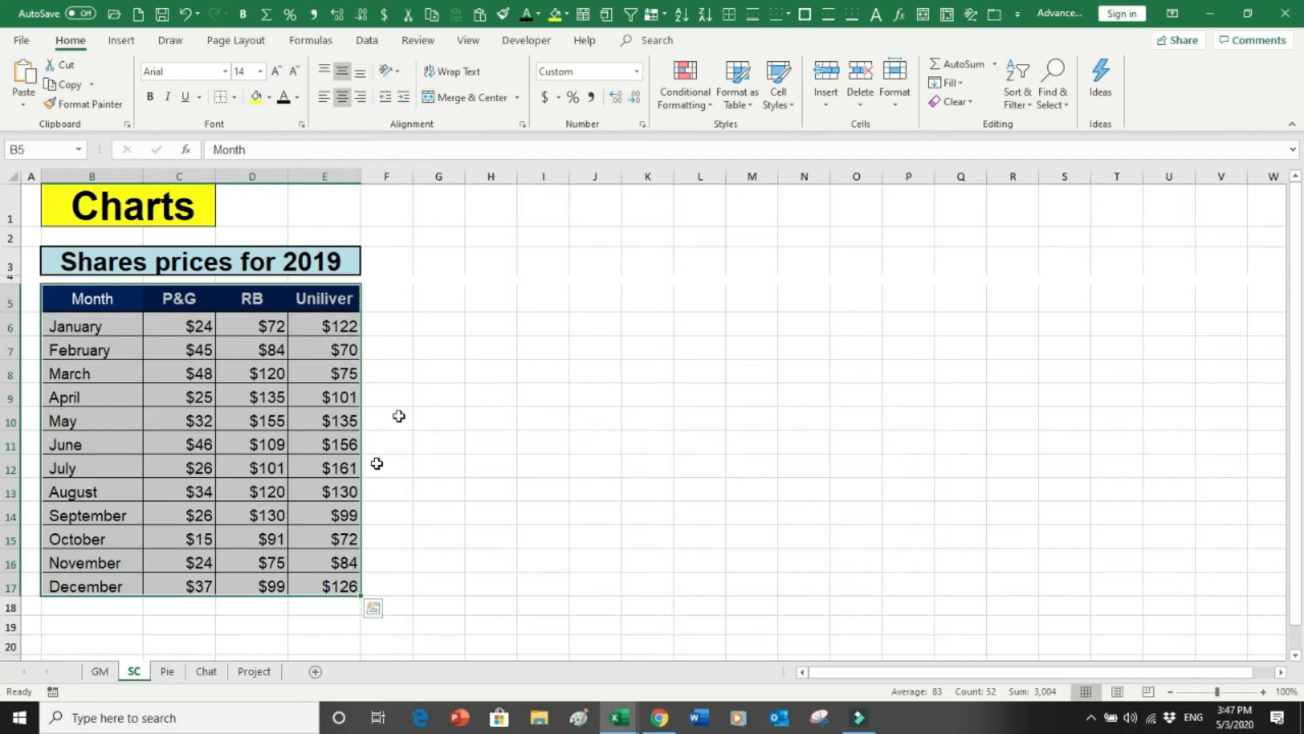
click(121, 41)
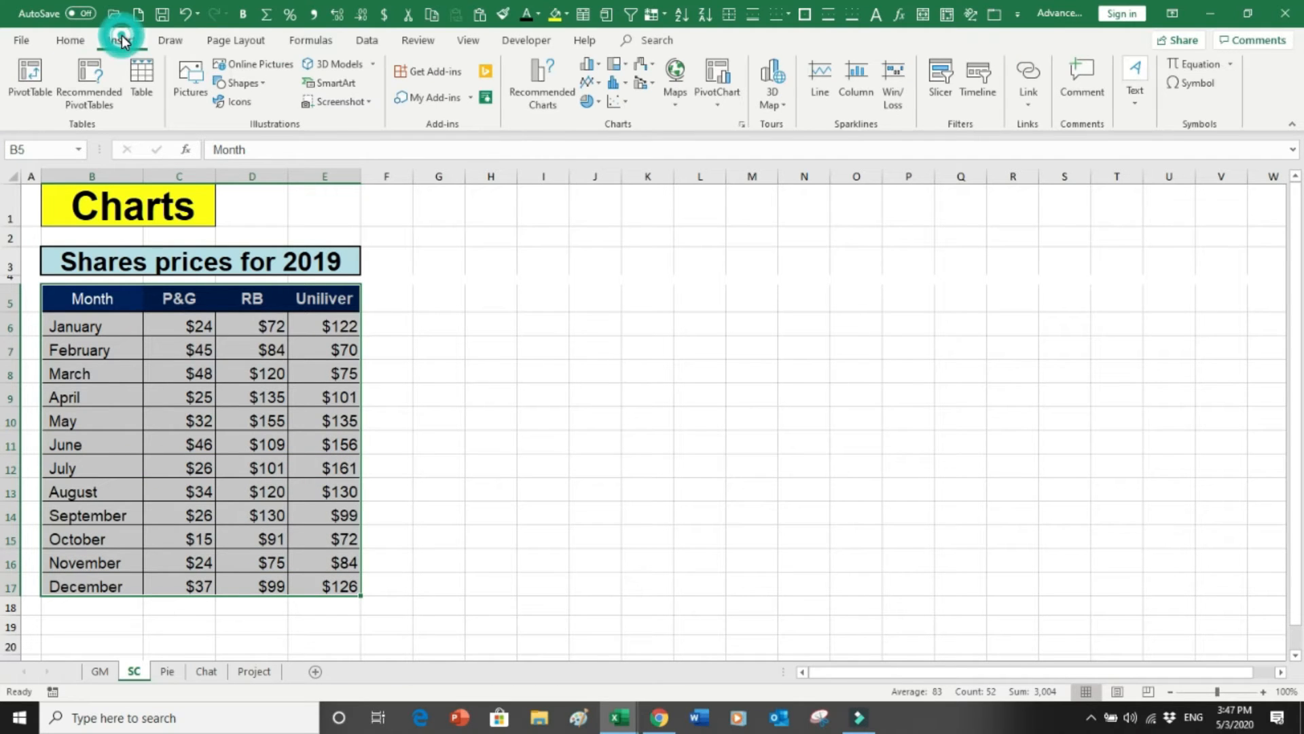
click(540, 95)
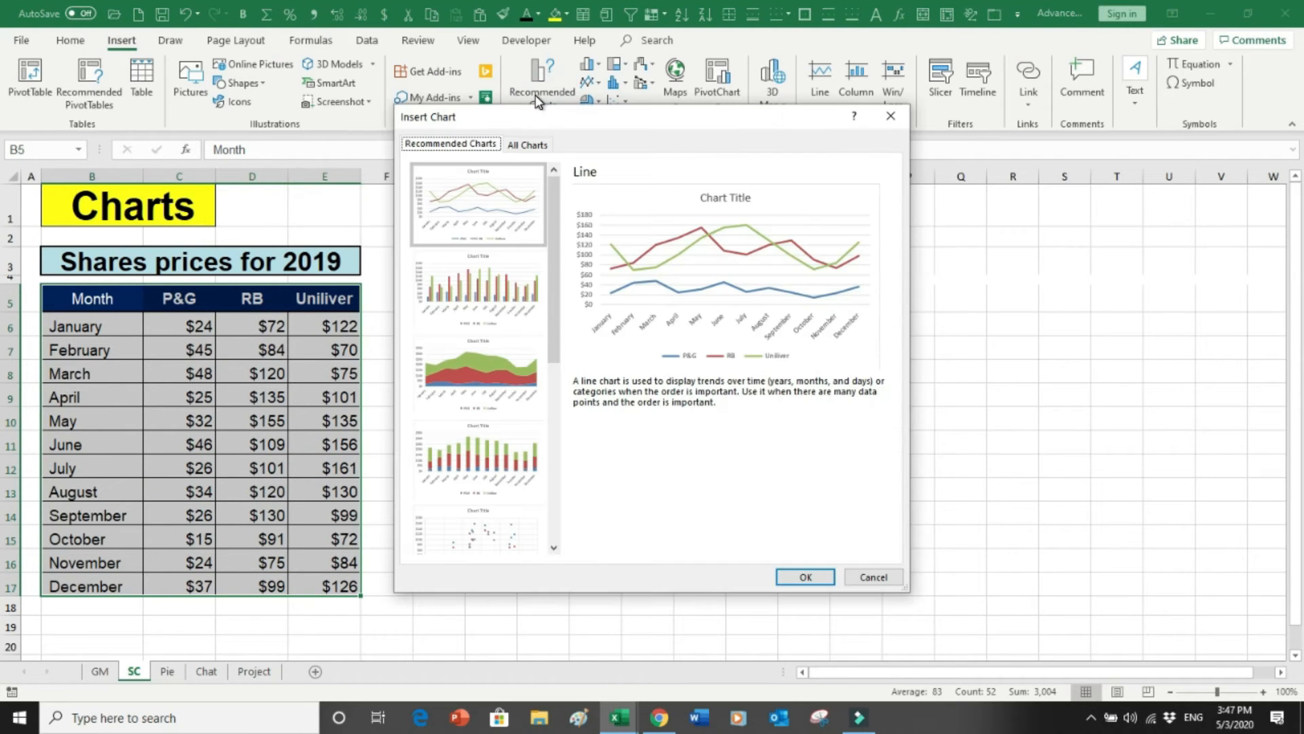
click(505, 278)
click(497, 354)
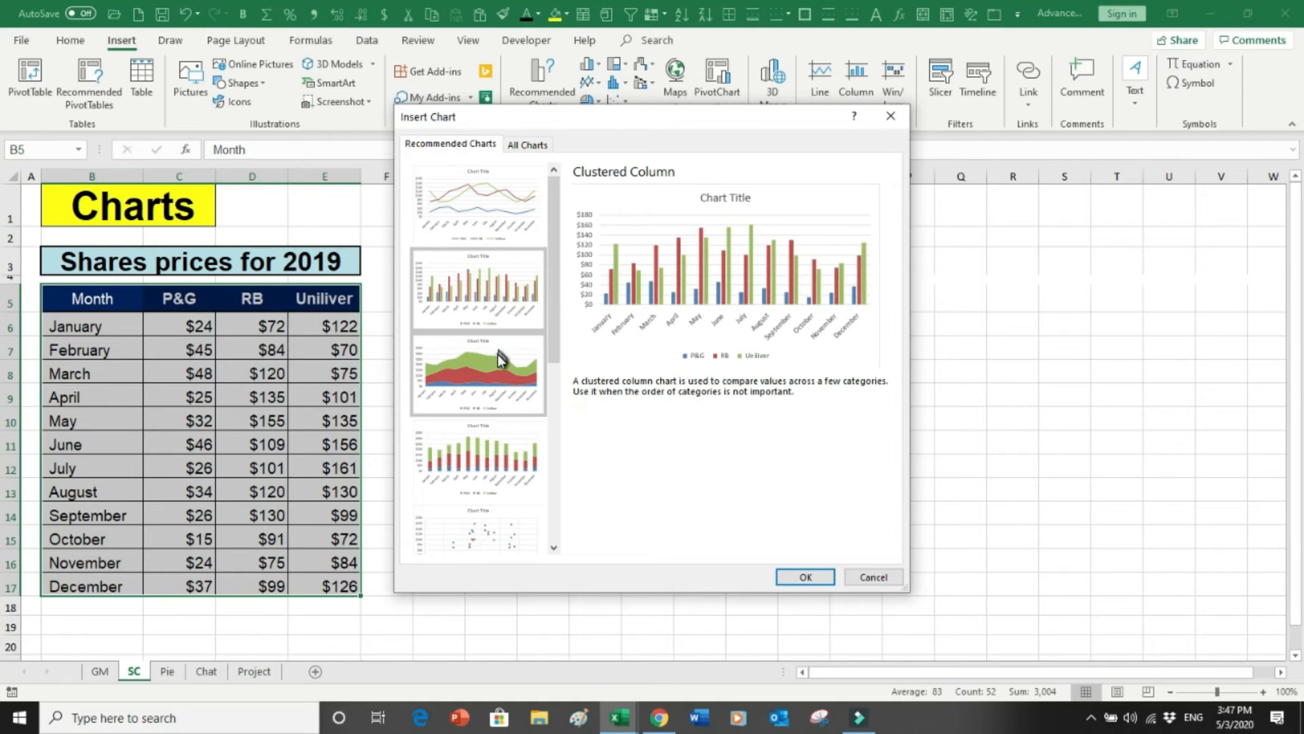
click(502, 197)
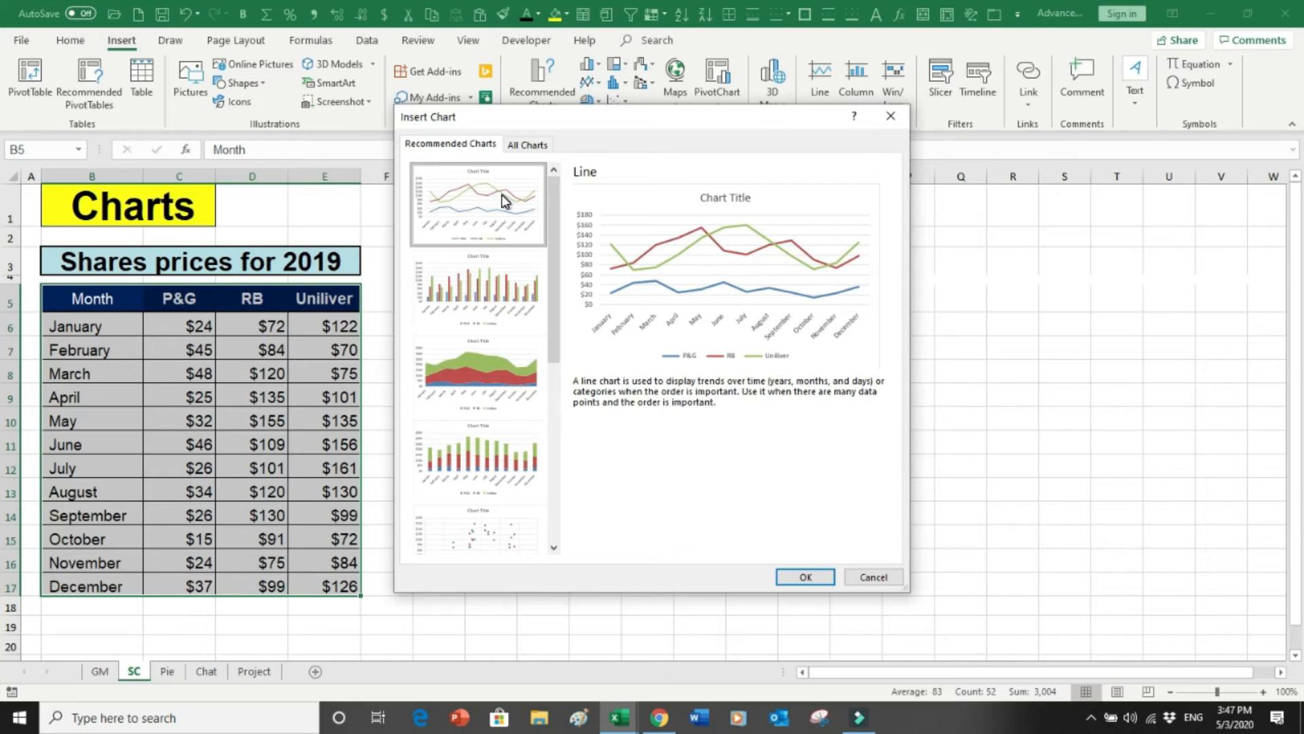
click(859, 578)
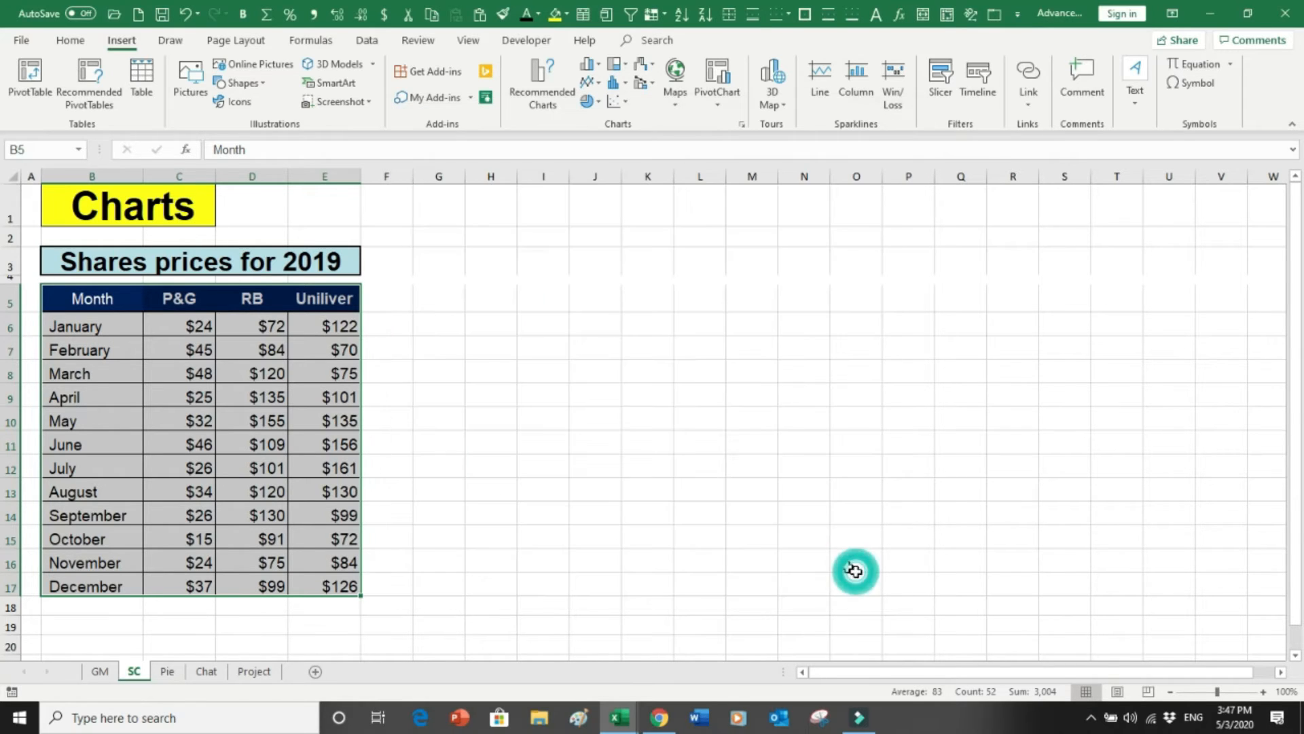
Insert a 2-D line chart with markers for the share prices and enlarge it beside the table to about columns F–R, rows 1–20
click(598, 83)
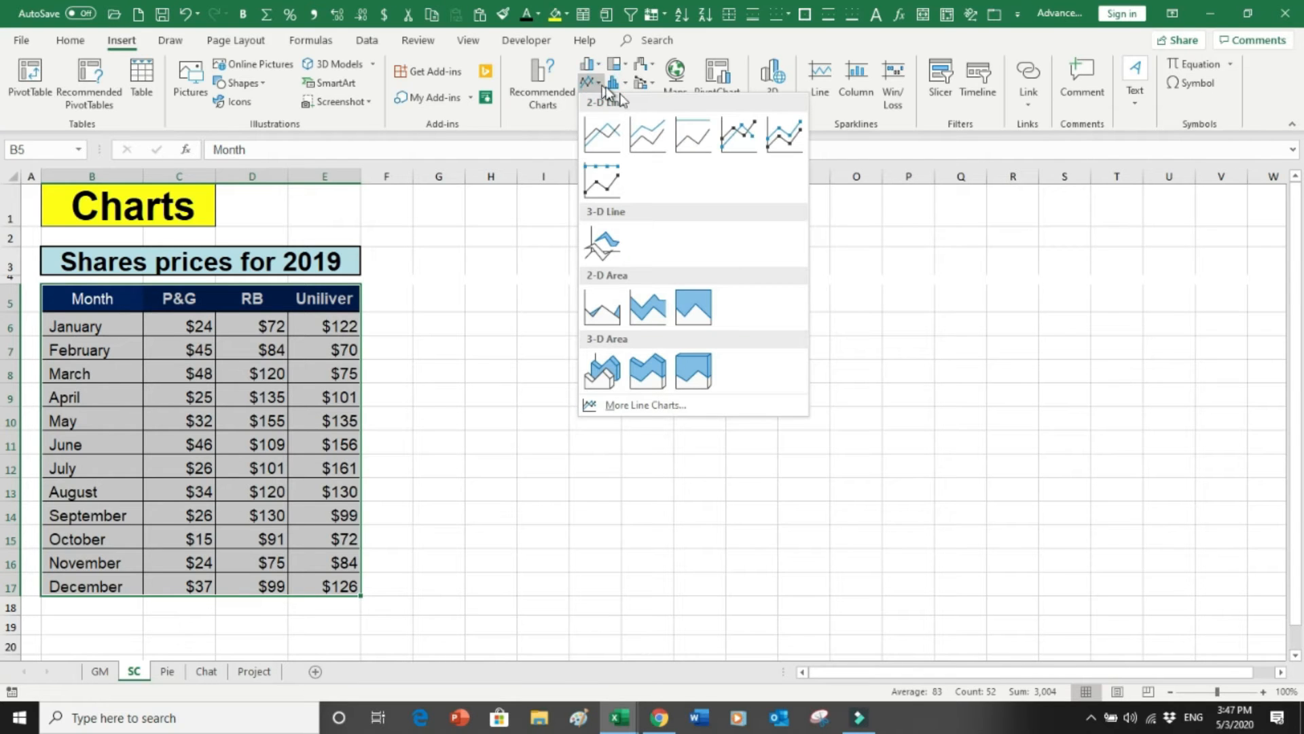
click(742, 133)
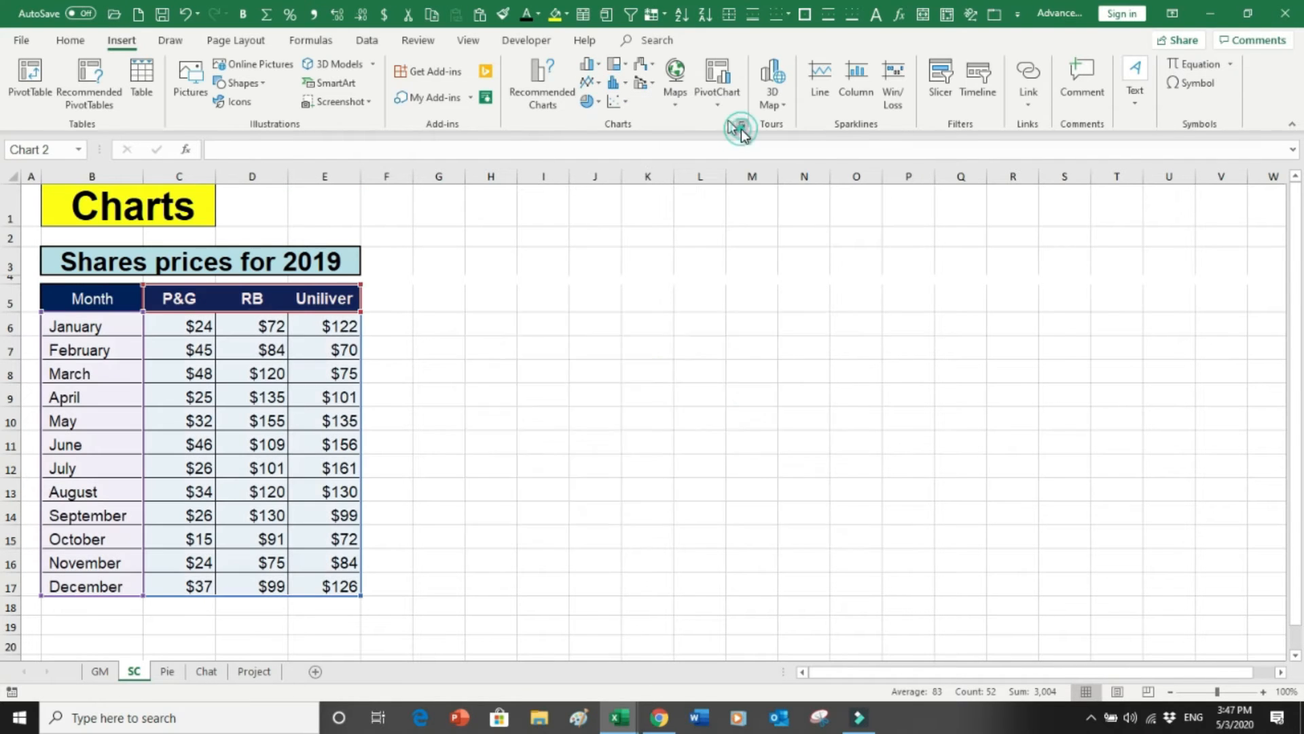
drag(848, 308, 1052, 205)
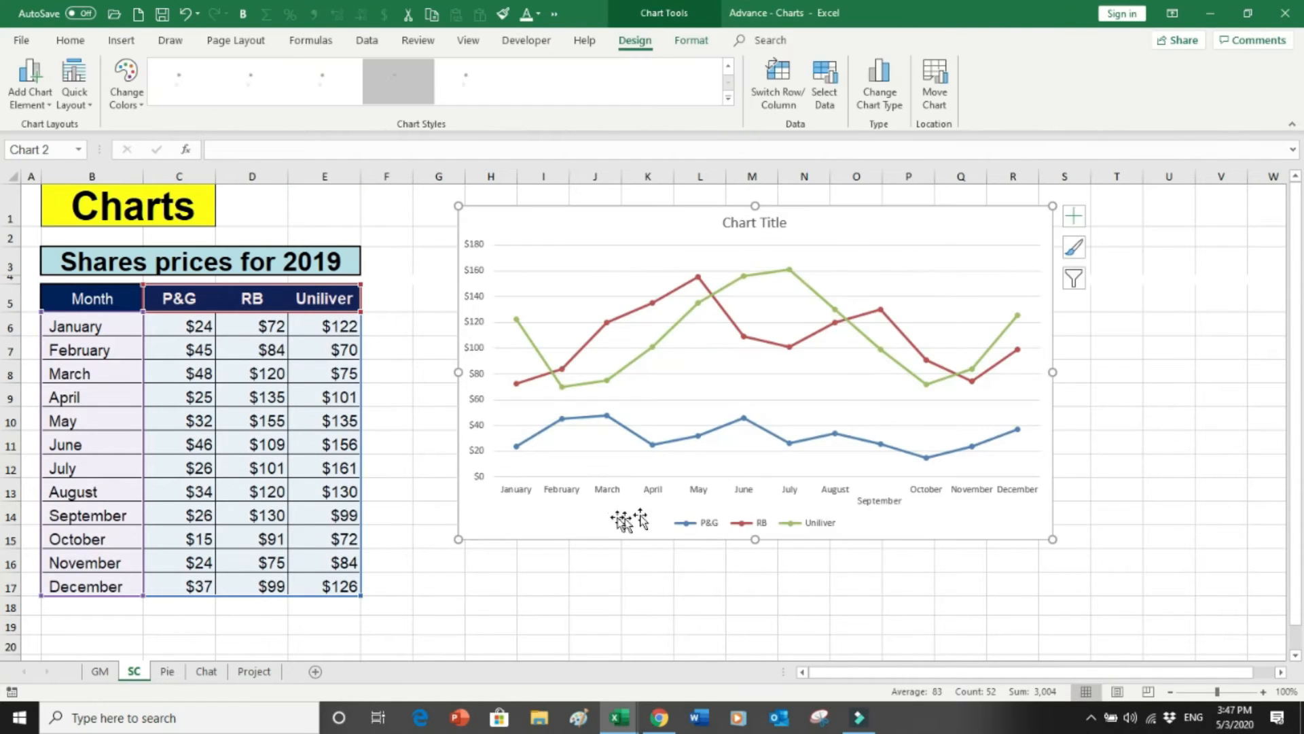
drag(460, 538, 393, 644)
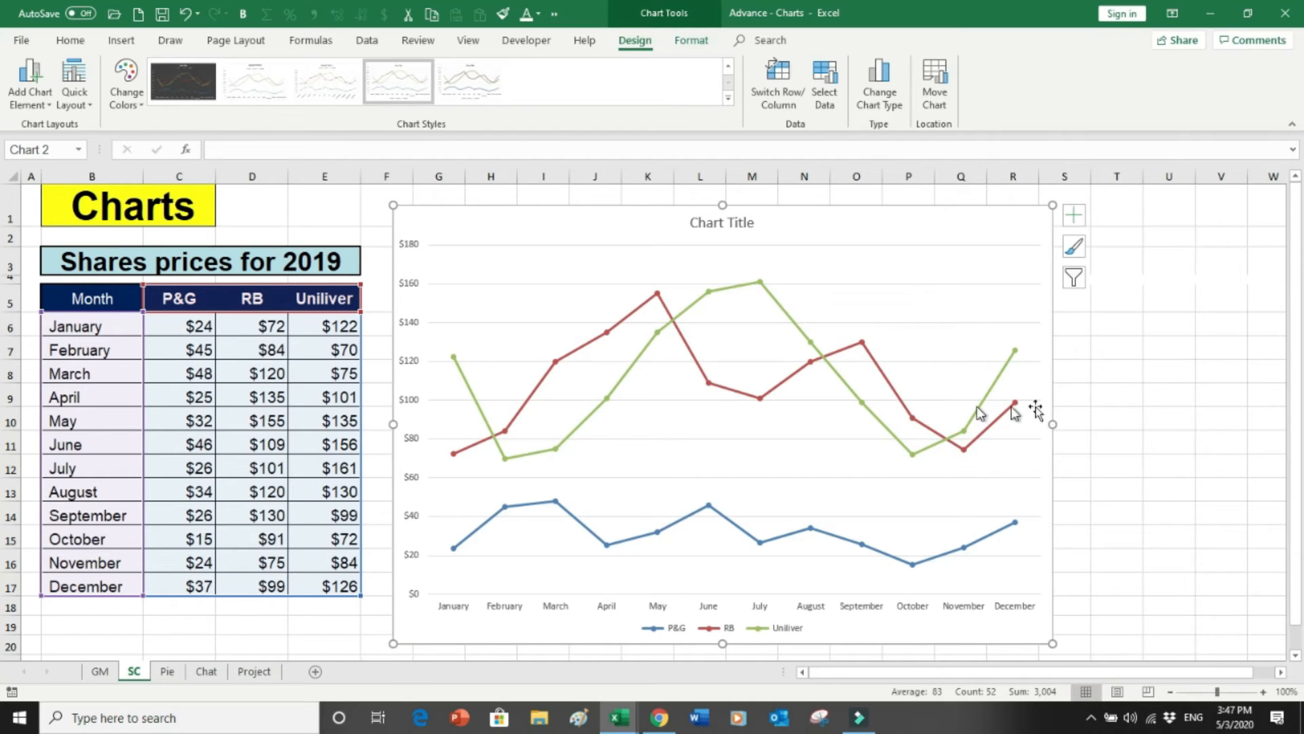
Widen the share price line chart to about column U and apply chart Style 5 to it
drag(1055, 425, 1193, 415)
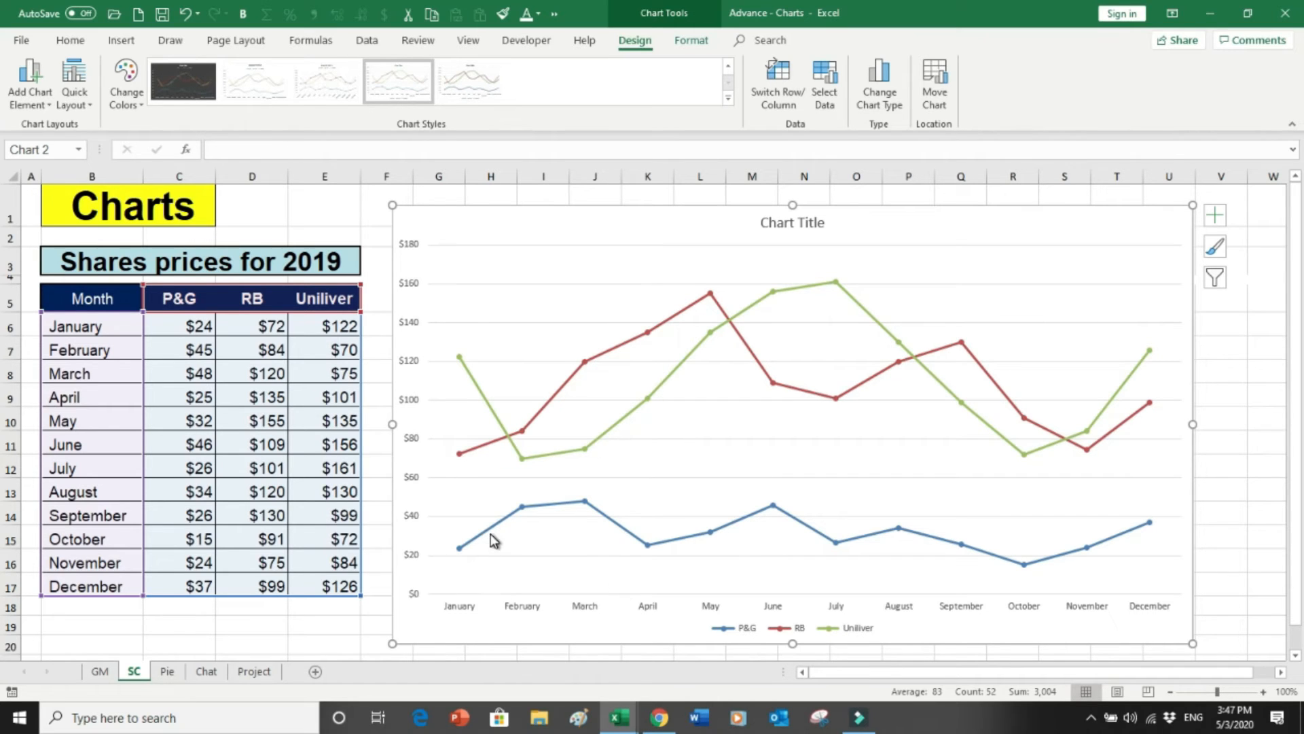
mouse_move(489, 542)
click(723, 99)
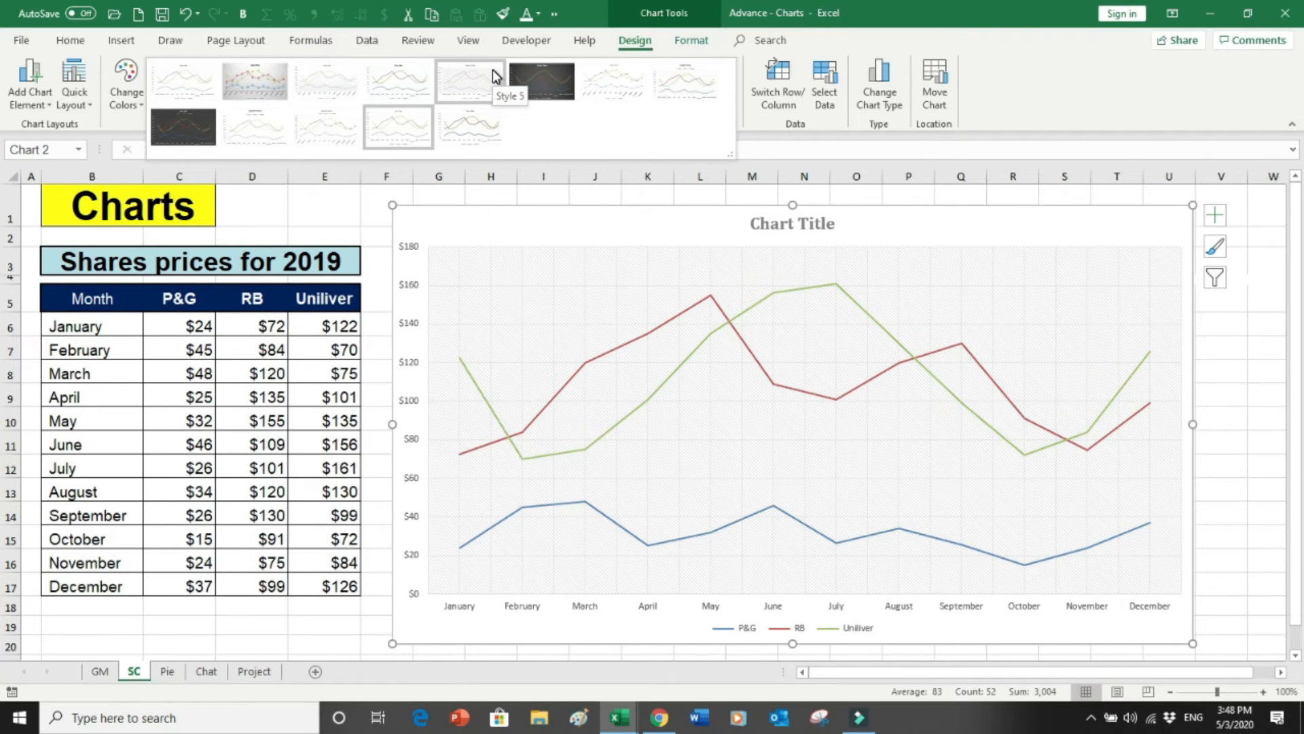
click(494, 76)
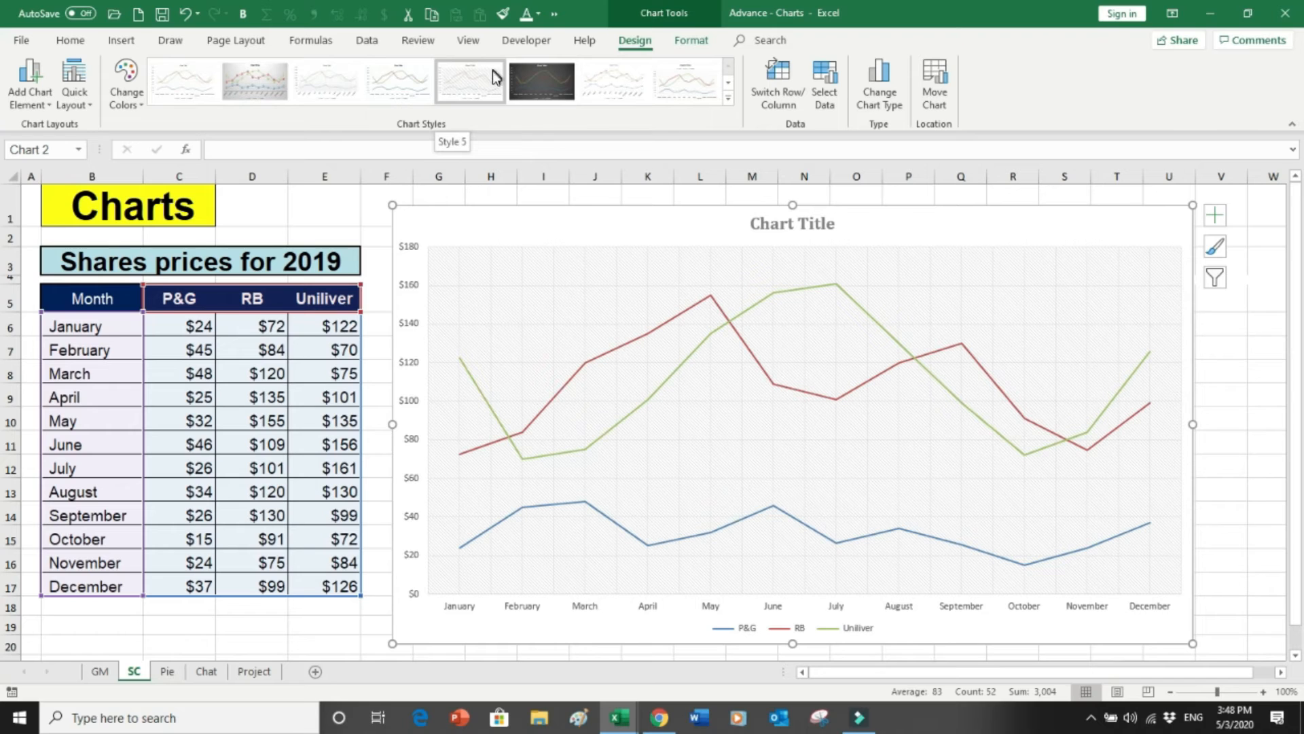
Switch to the Pie sheet and select the Company and Customers table B4:C10 with its headers, without the Total row
click(168, 671)
click(380, 536)
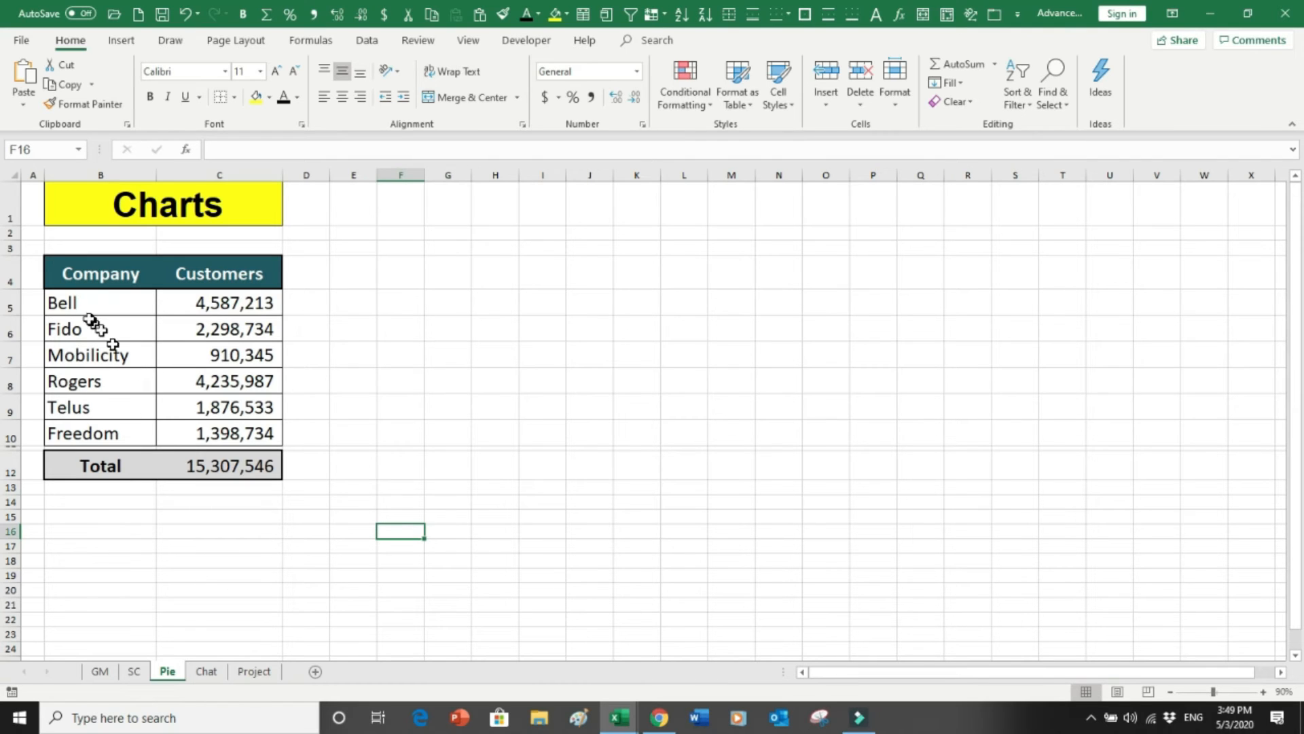
drag(87, 309, 341, 307)
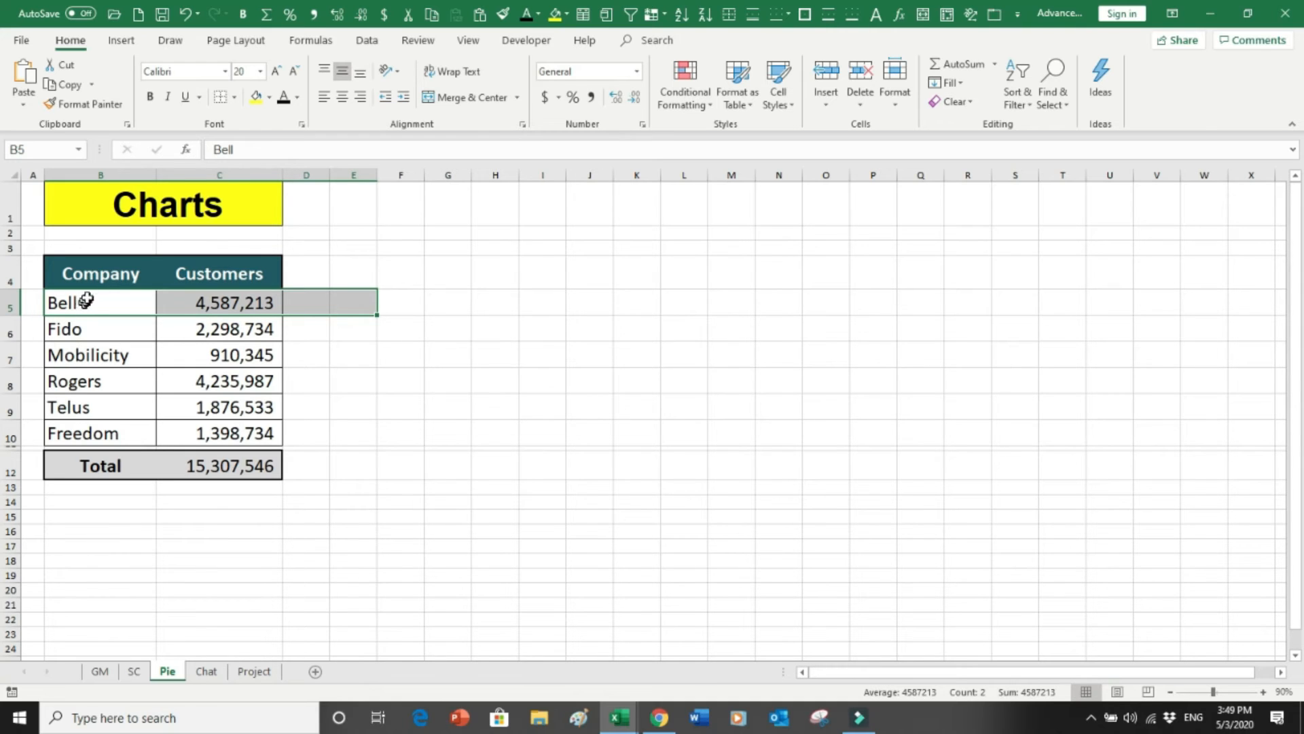
click(98, 275)
drag(98, 275, 239, 432)
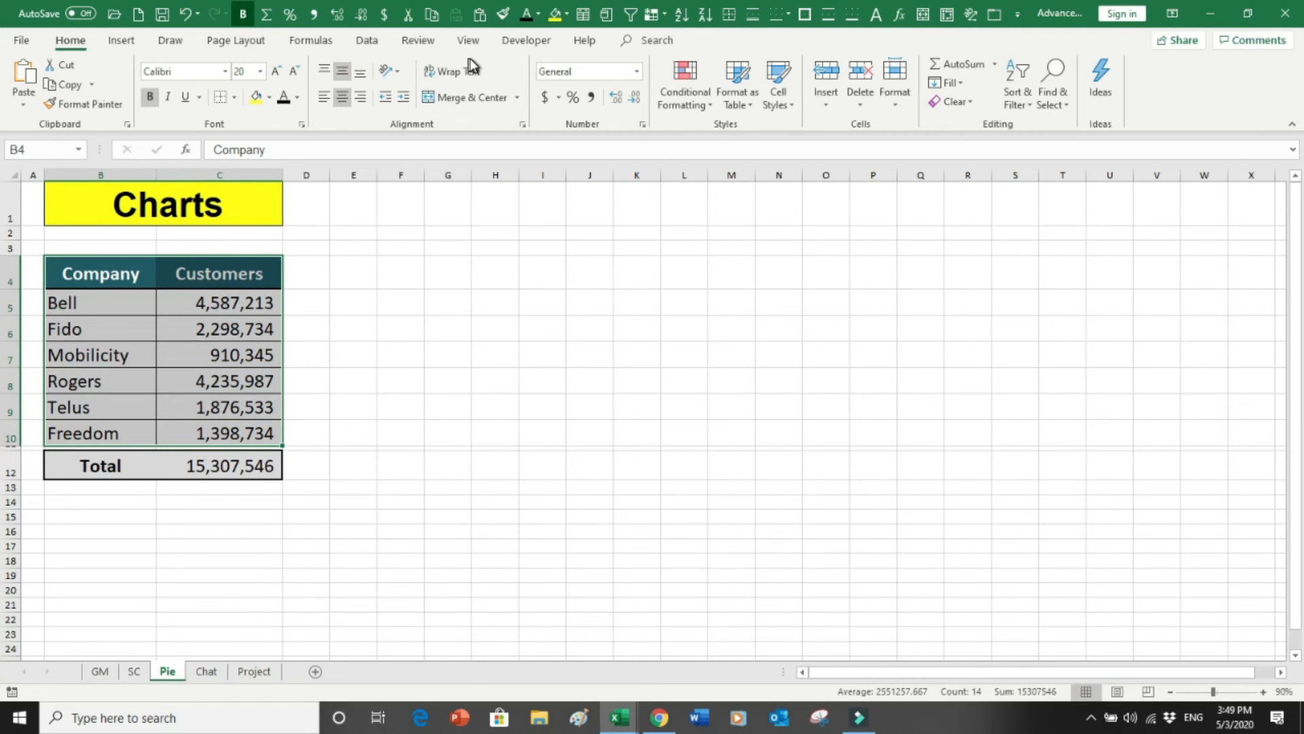
Insert a 3-D pie chart of the customers per company and enlarge it beside the table to about columns D–T, rows 1–23
click(131, 45)
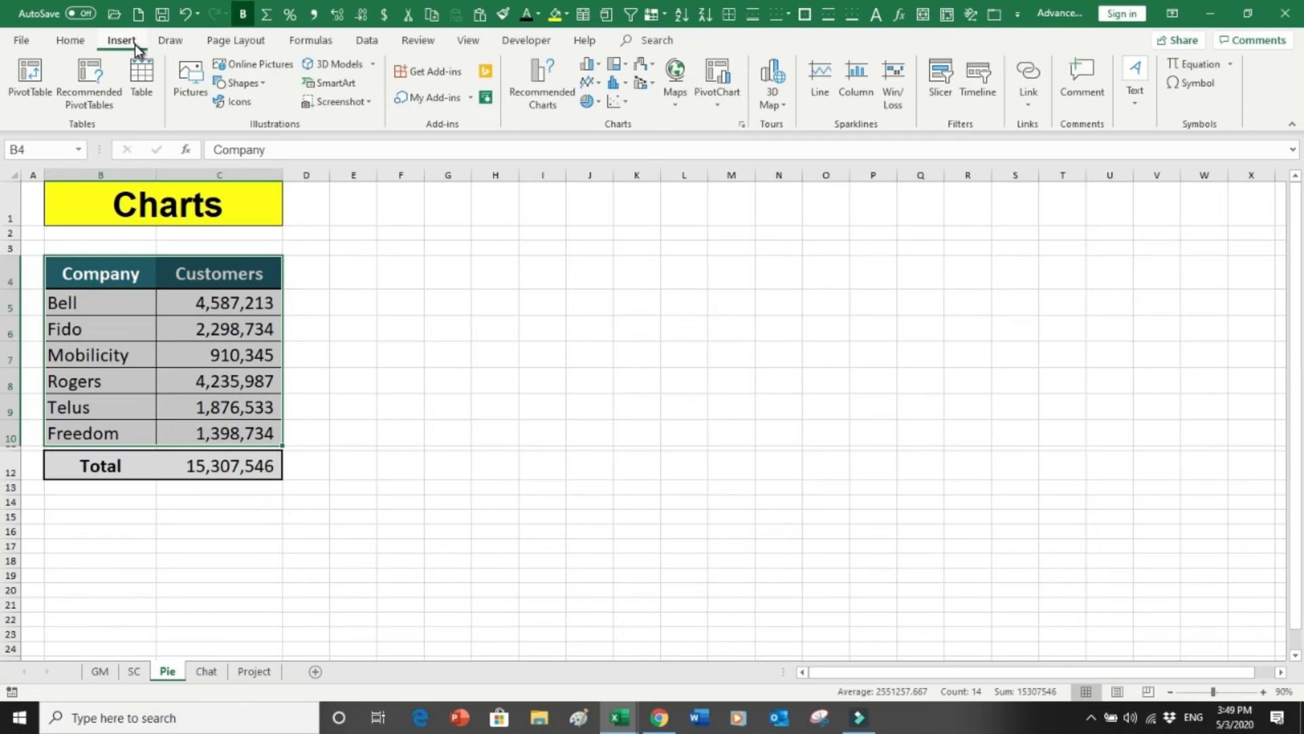
click(598, 103)
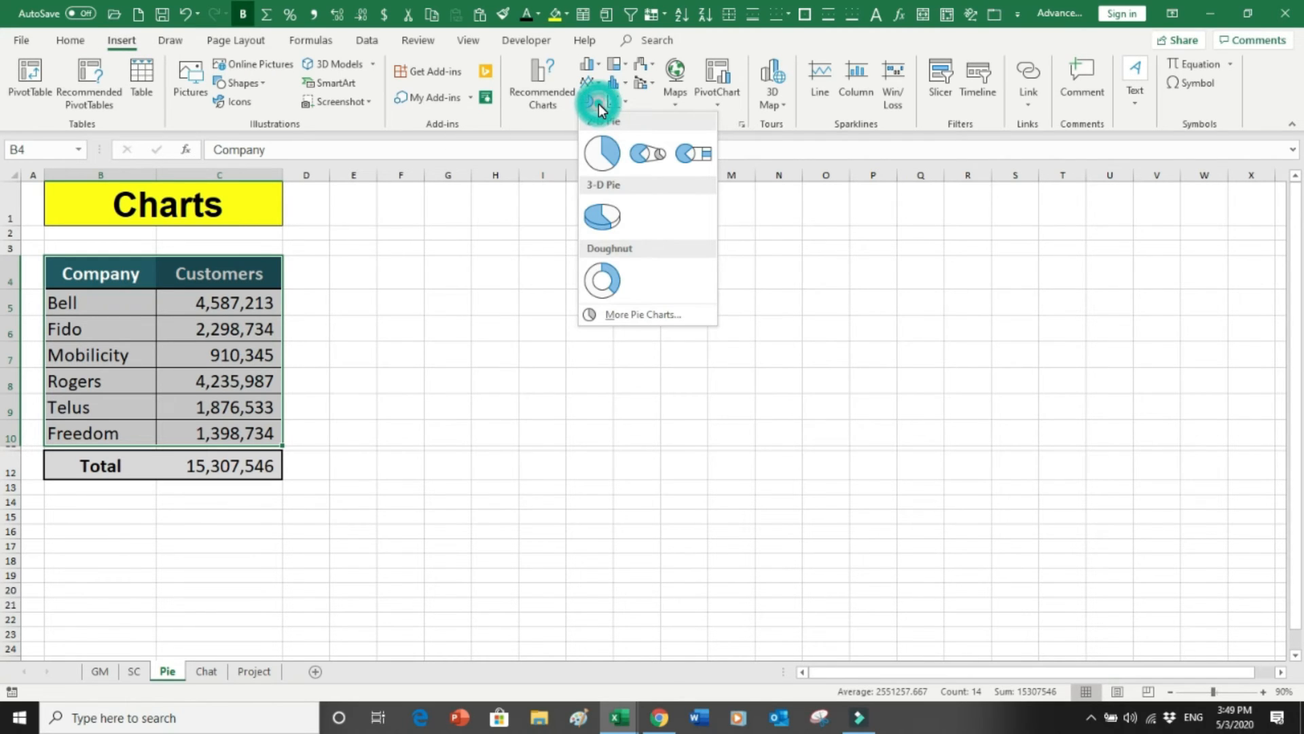
click(611, 207)
drag(830, 315, 1064, 198)
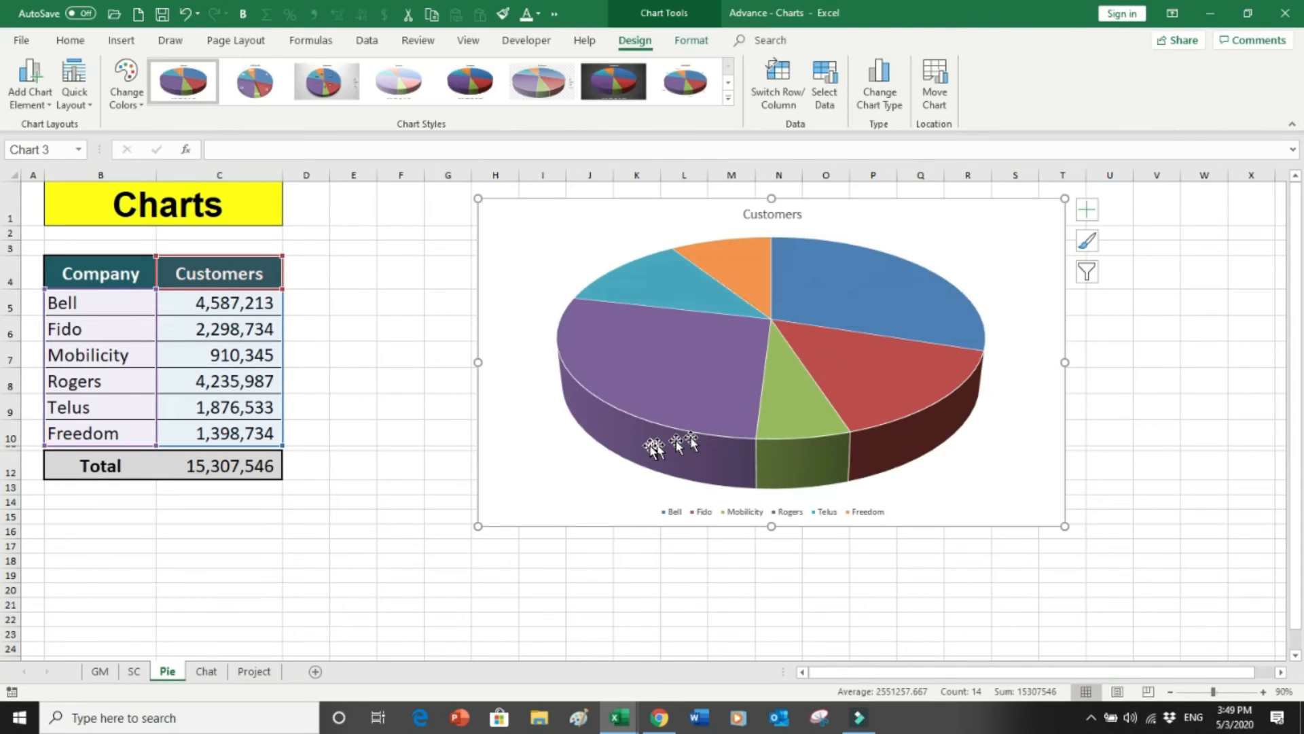
drag(479, 527, 302, 636)
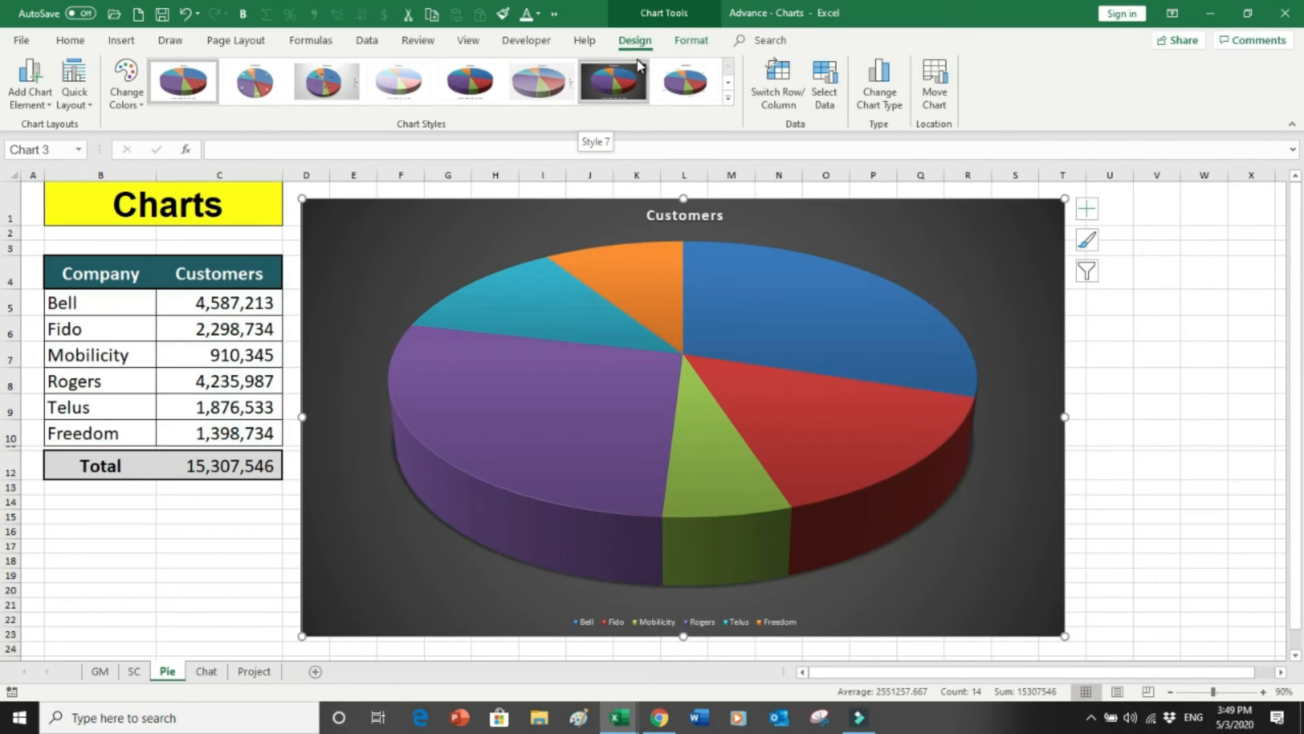
Preview chart Style 7 and the legend position options for the pie chart, keeping the legend at the bottom
click(637, 59)
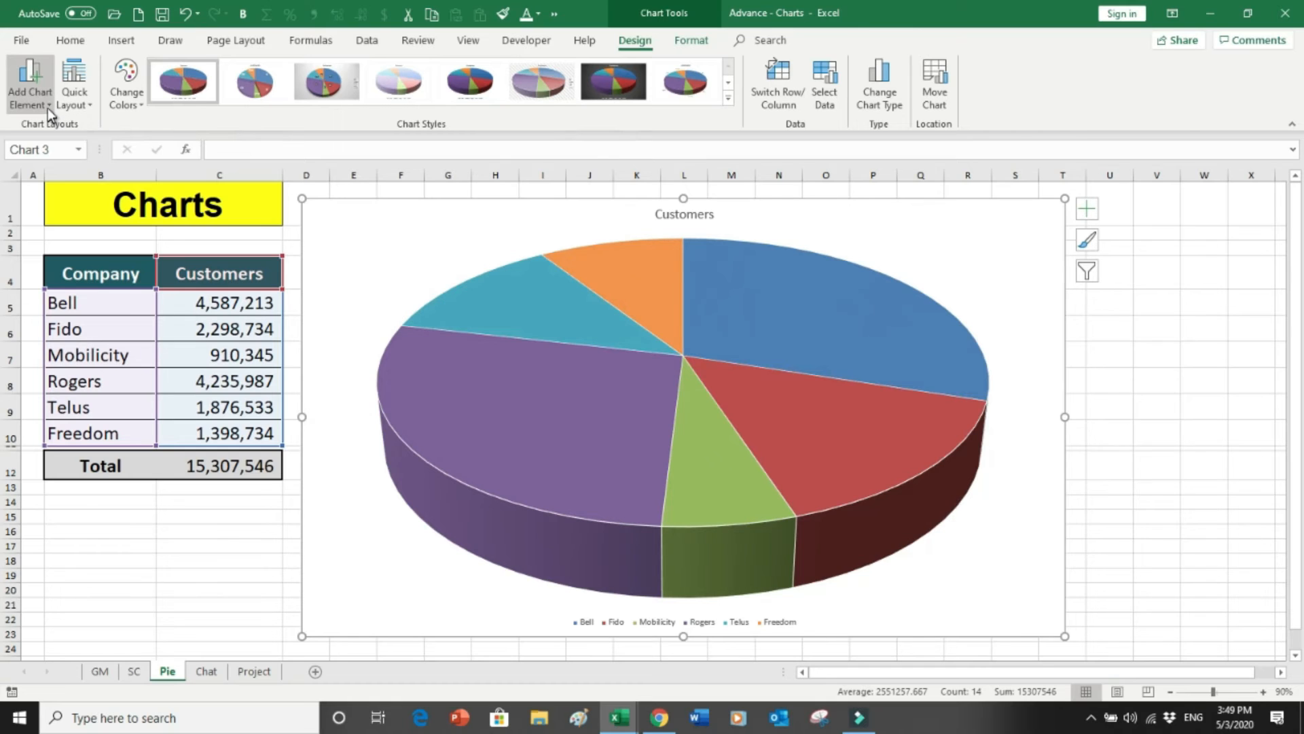
click(47, 104)
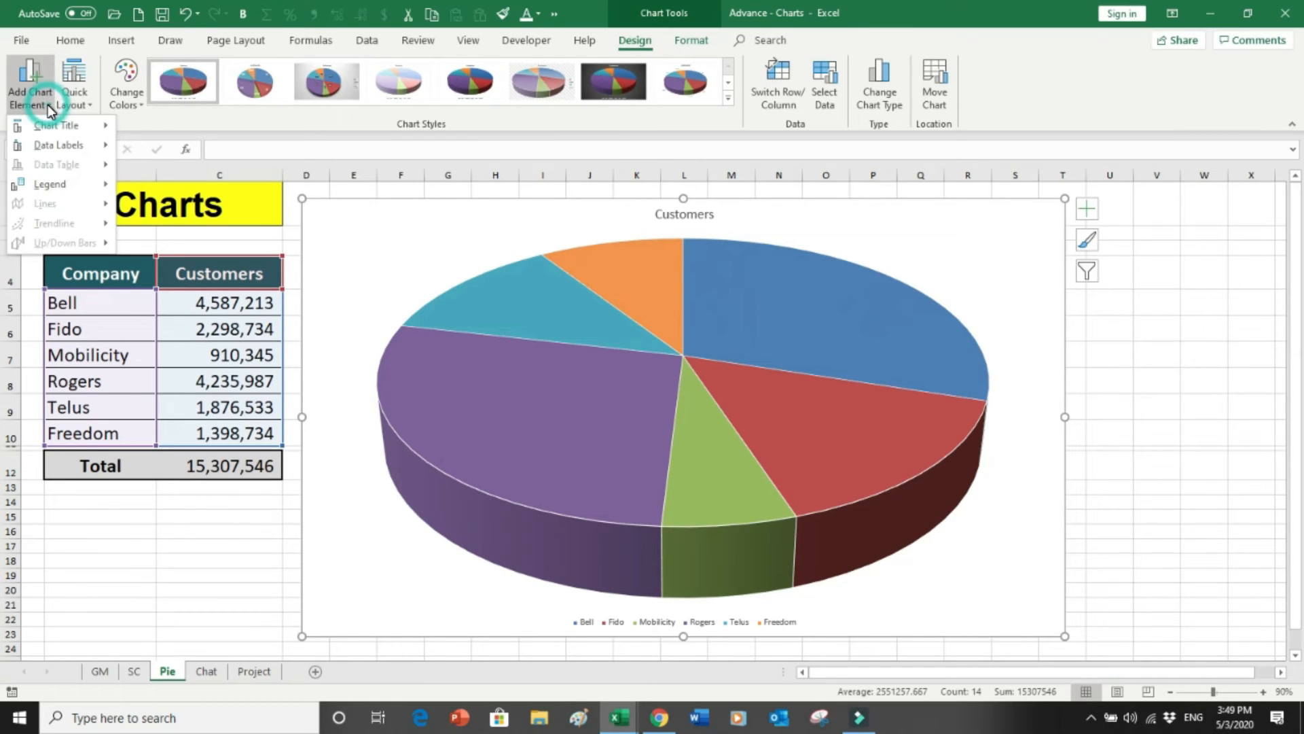
mouse_move(80, 183)
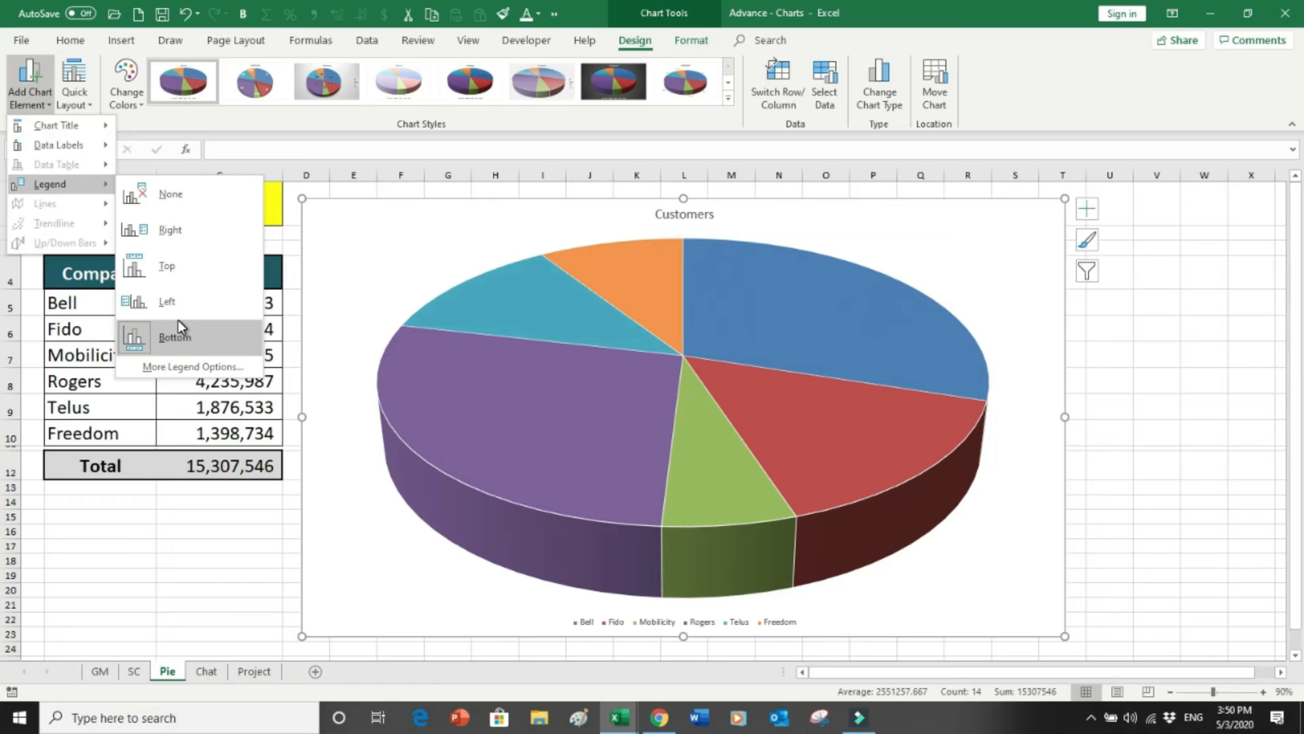
click(178, 321)
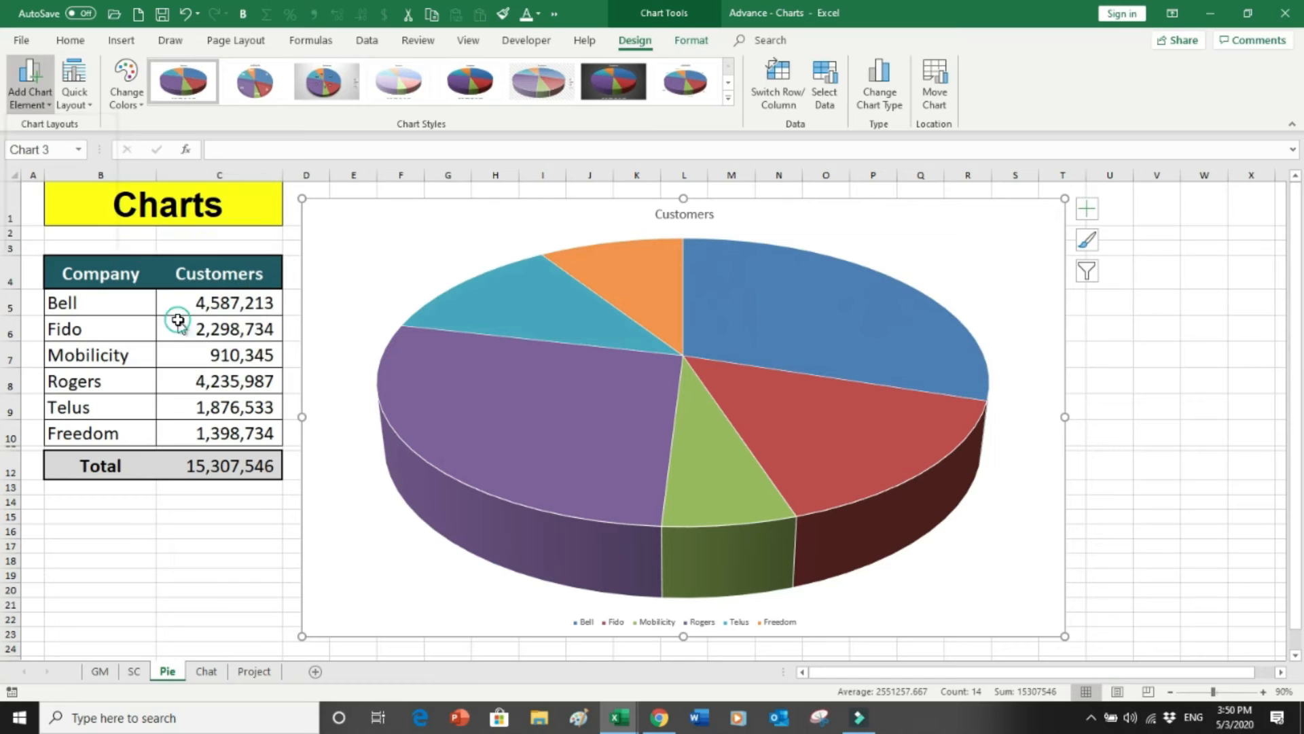
Add data labels to the pie chart in the Inside End position
click(51, 106)
mouse_move(87, 154)
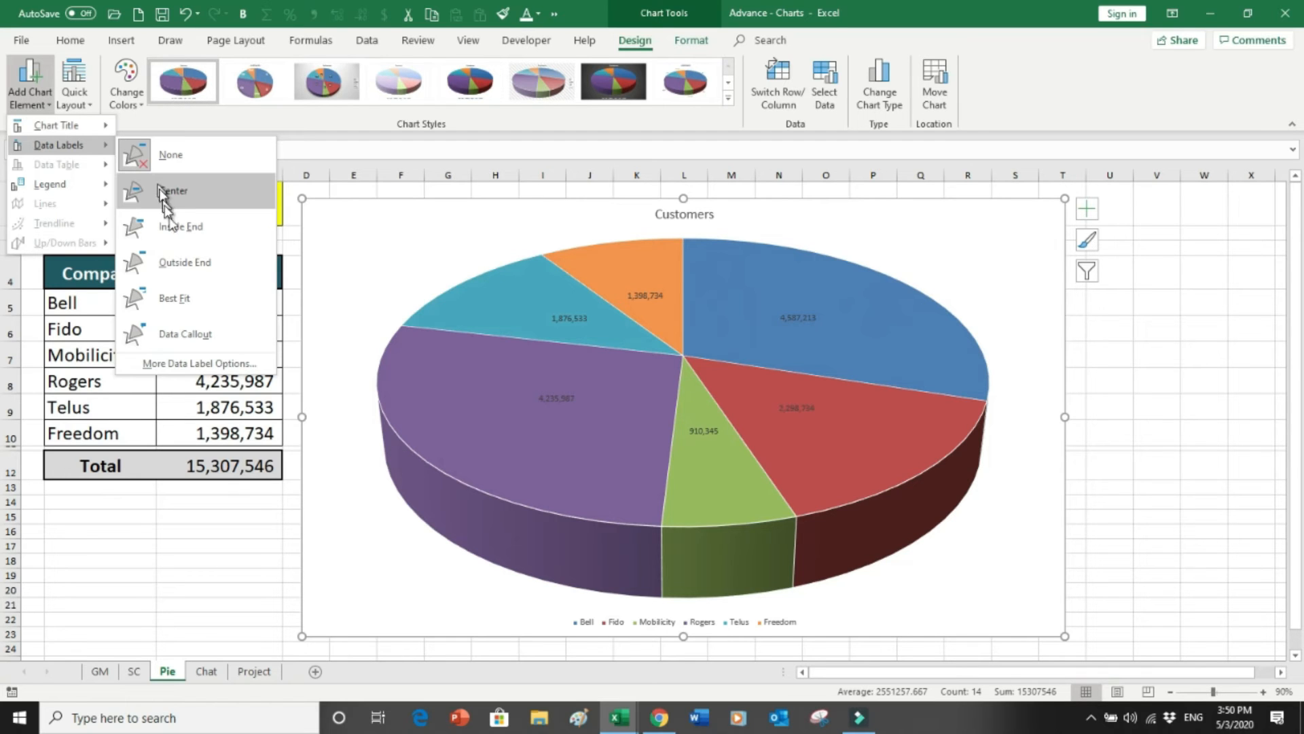
click(186, 235)
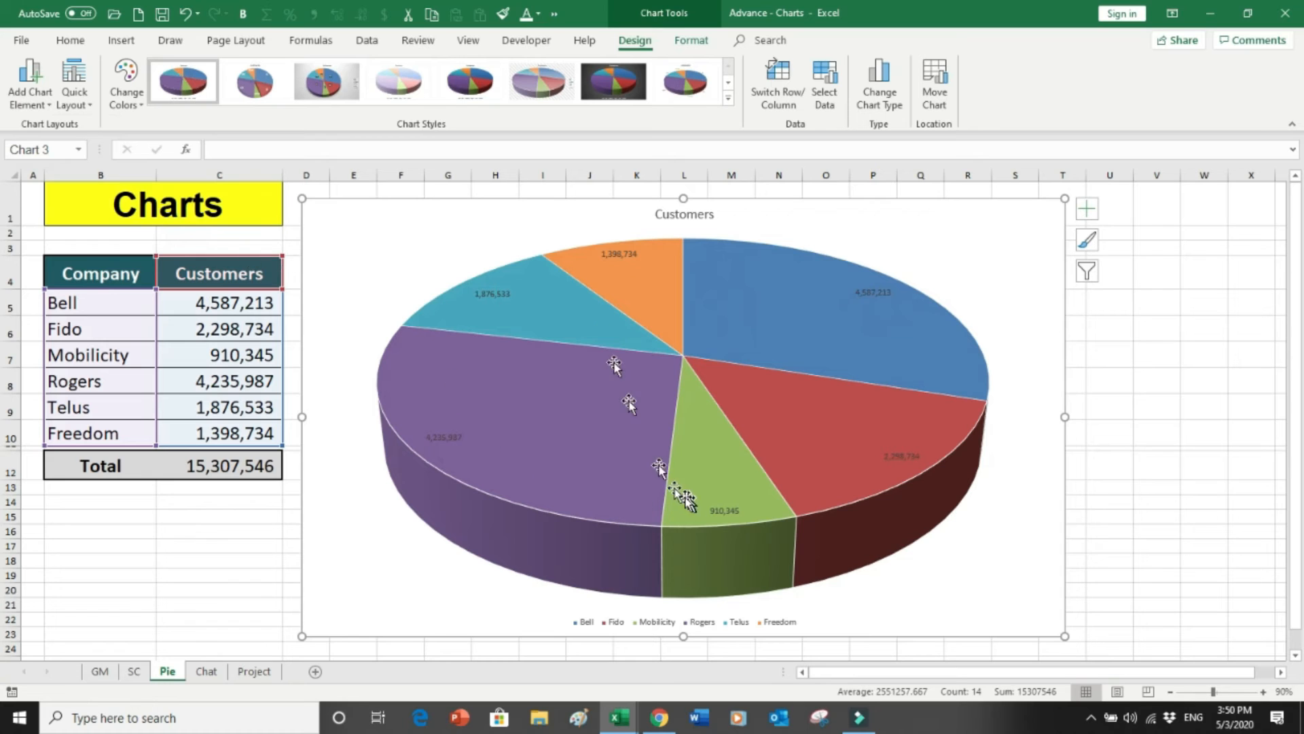
Format the pie chart's data labels with a white font in size 16
click(499, 298)
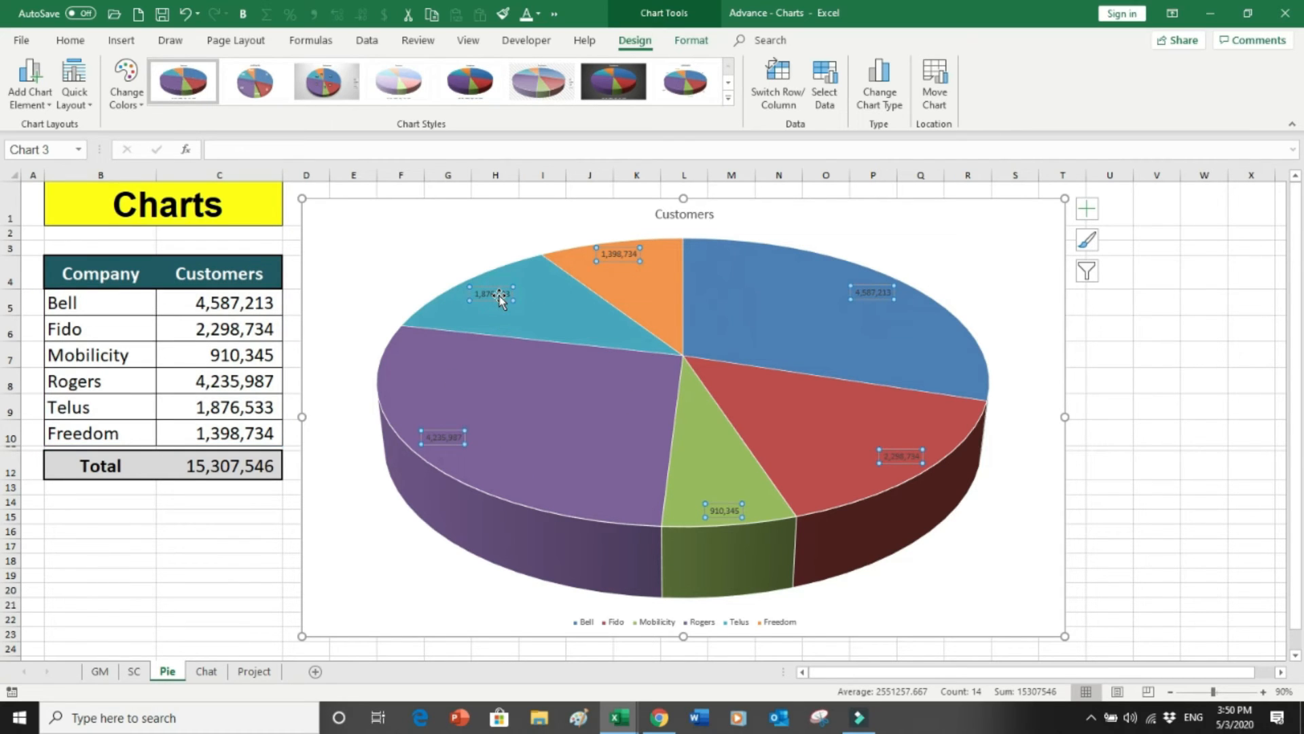
click(71, 40)
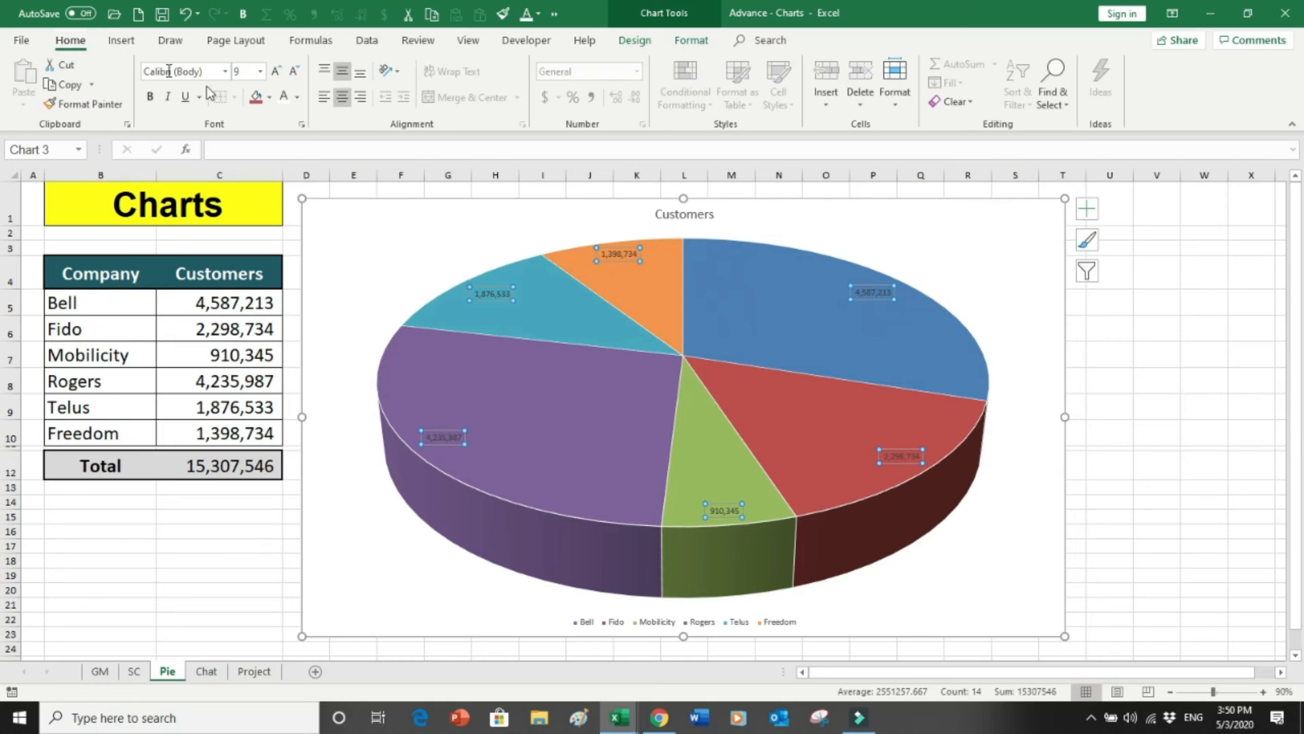
click(284, 98)
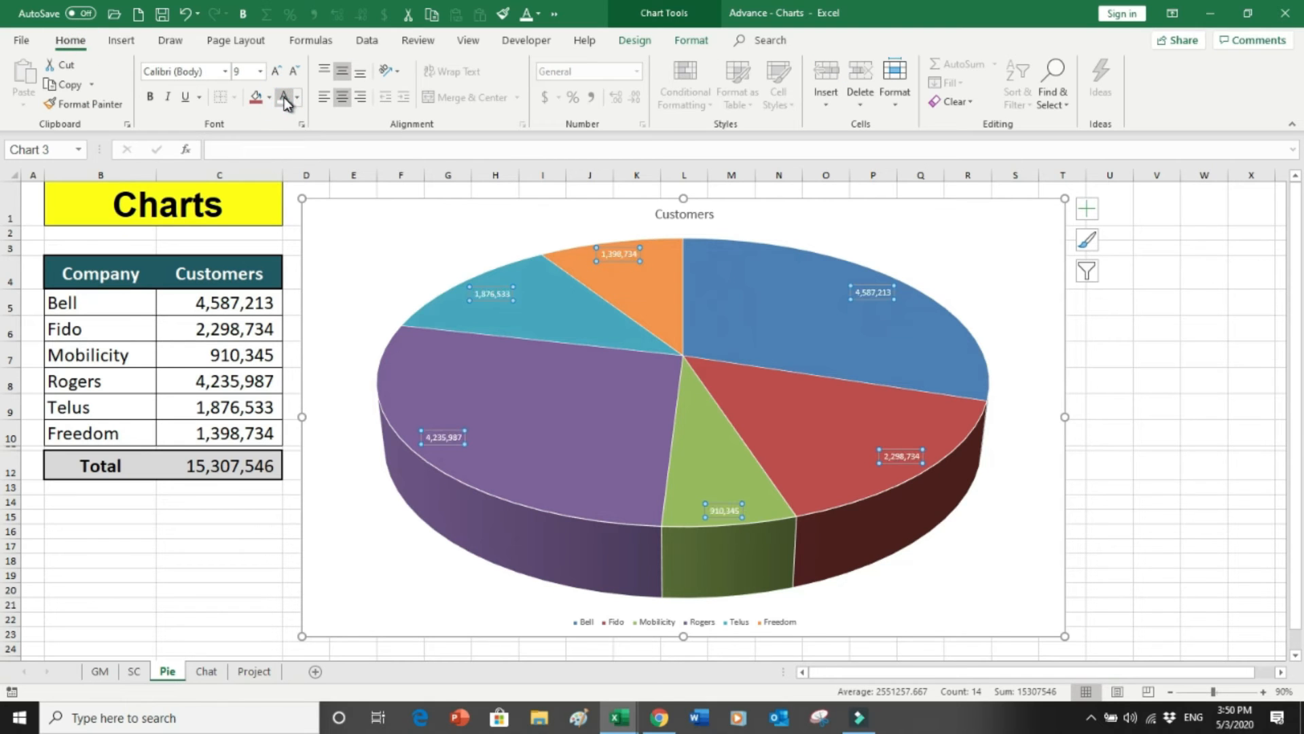
click(275, 71)
click(275, 71)
click(275, 71)
click(275, 71)
click(275, 72)
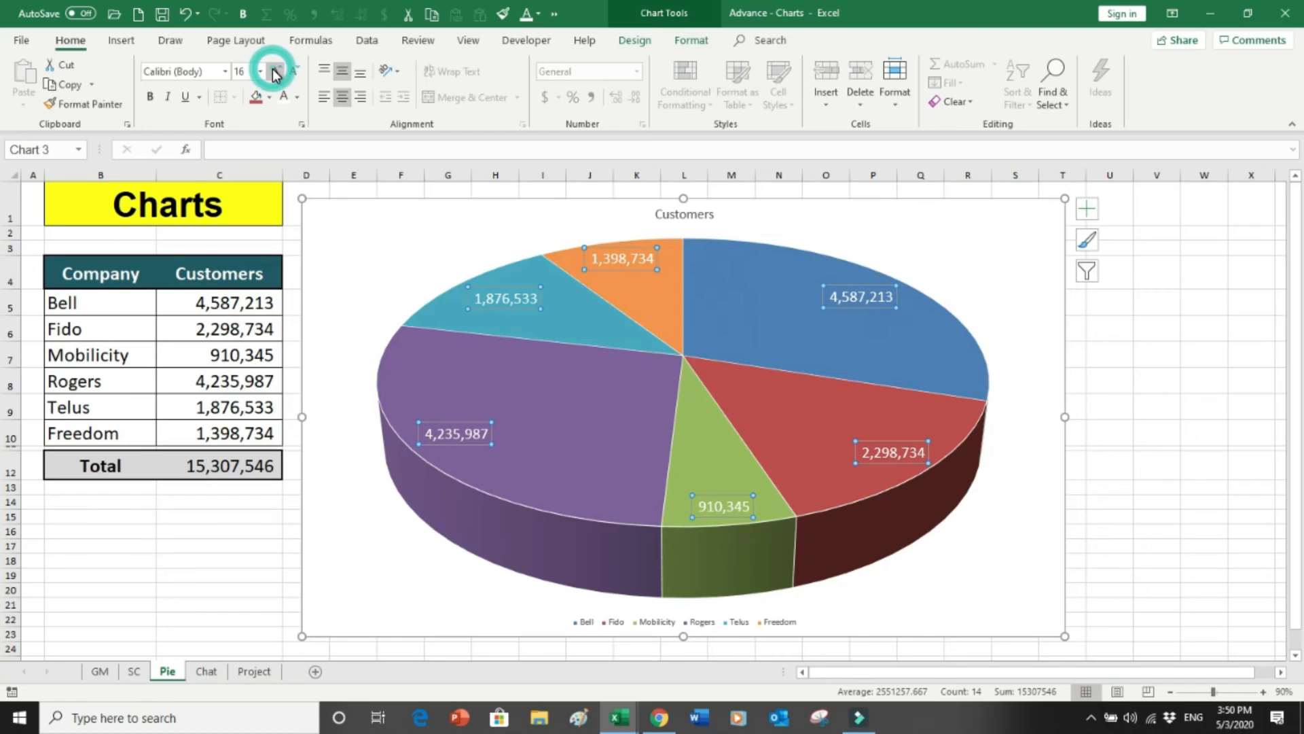
click(329, 362)
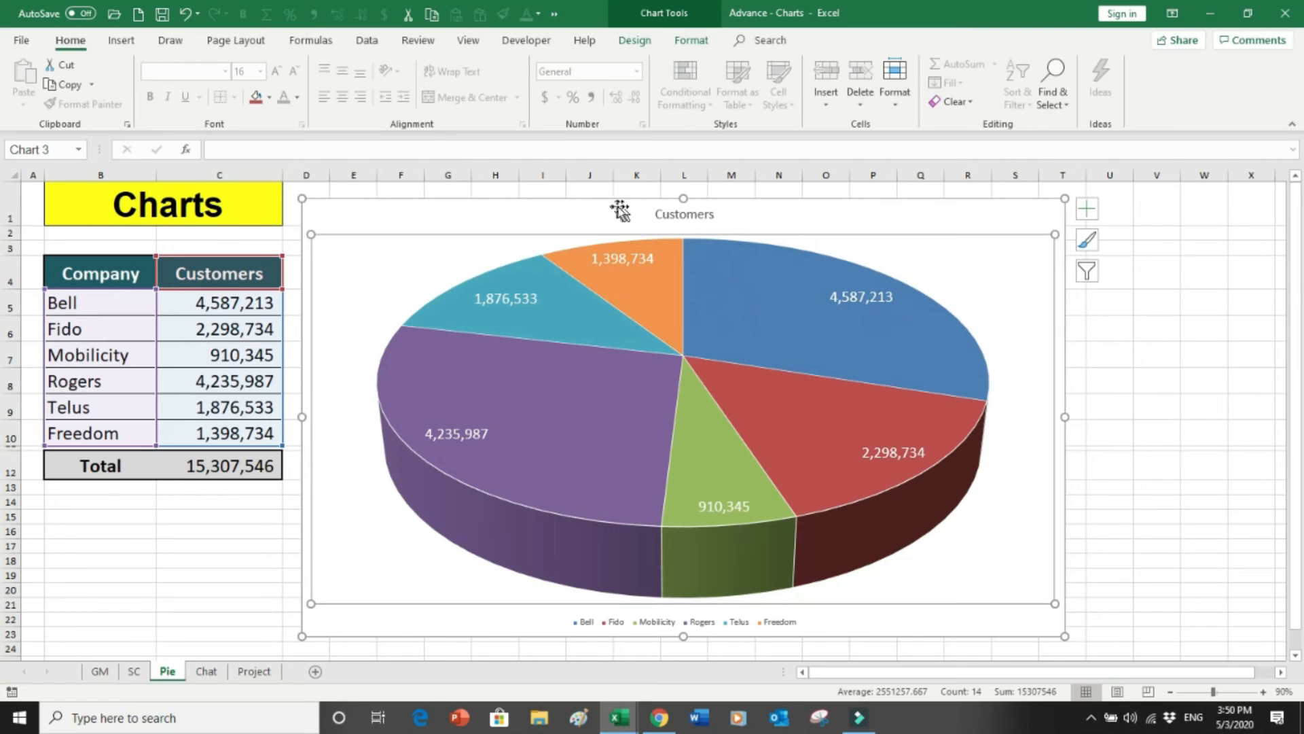
Apply quick layout Layout 1 to the pie chart so its slices carry company names and percentages
click(707, 42)
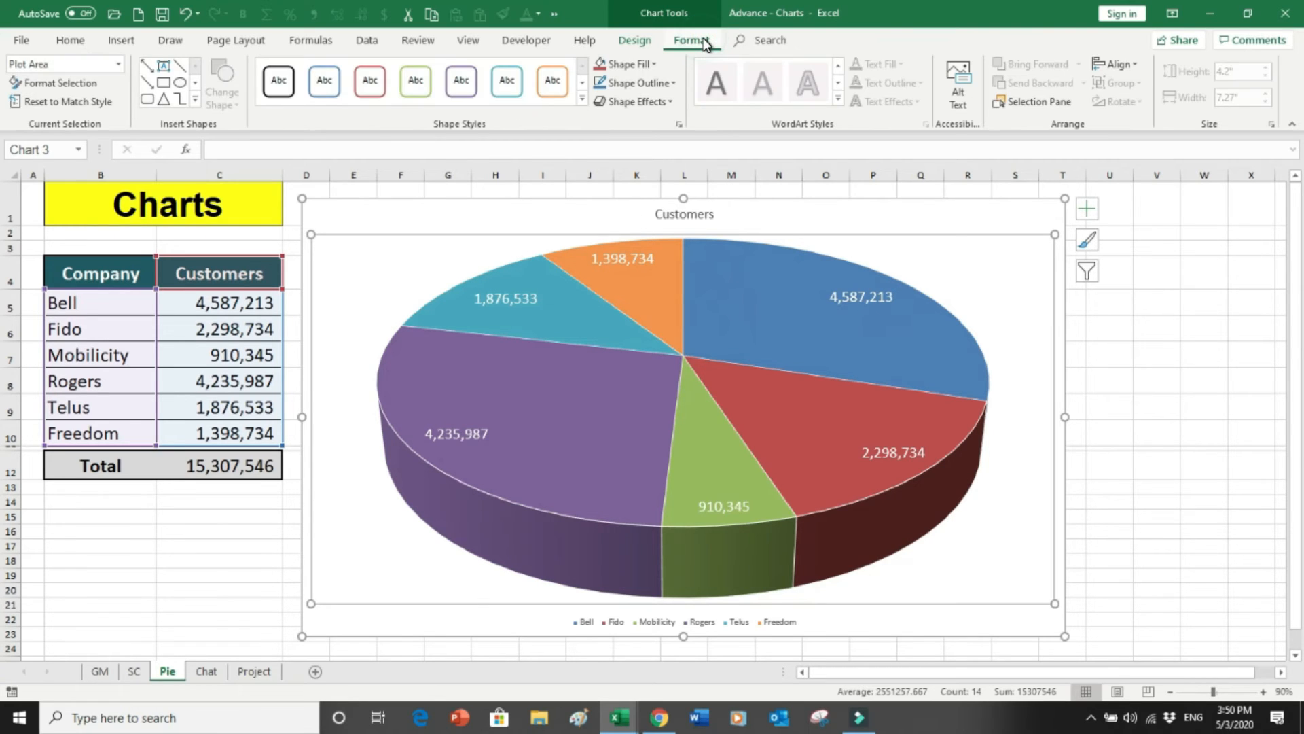
click(646, 42)
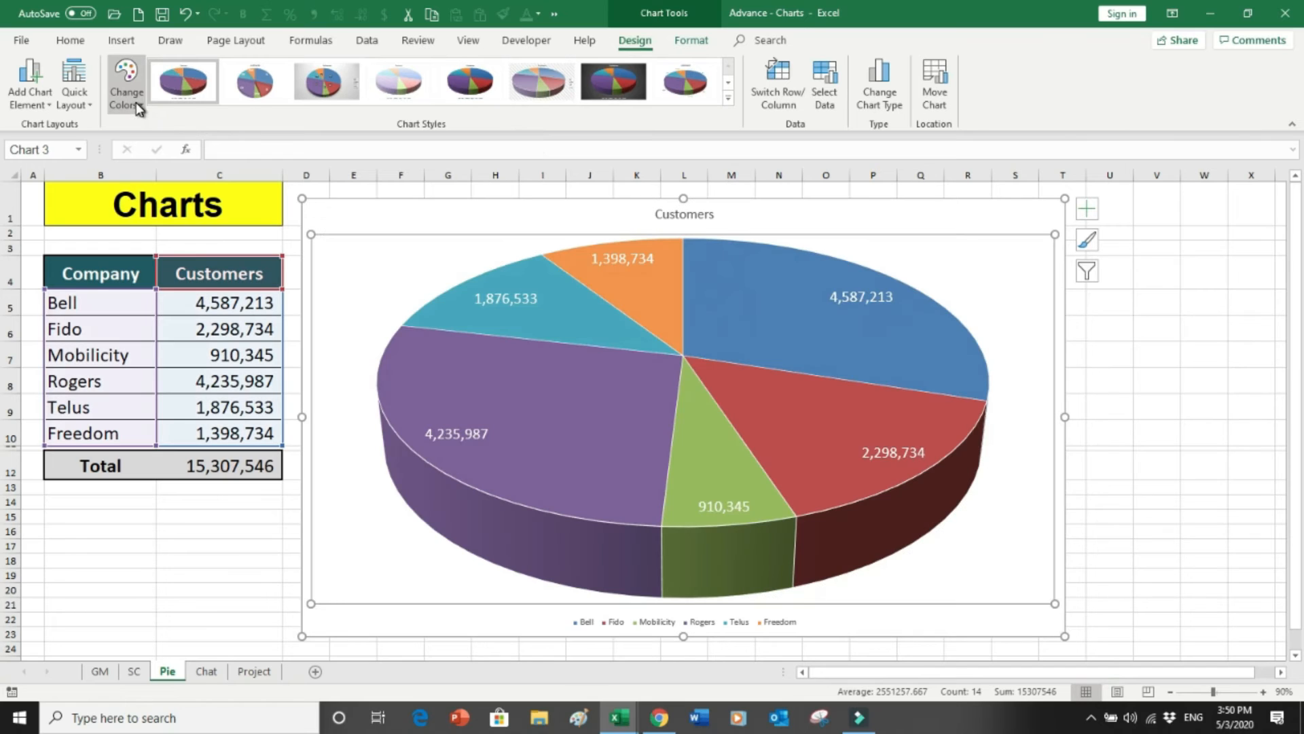
click(86, 106)
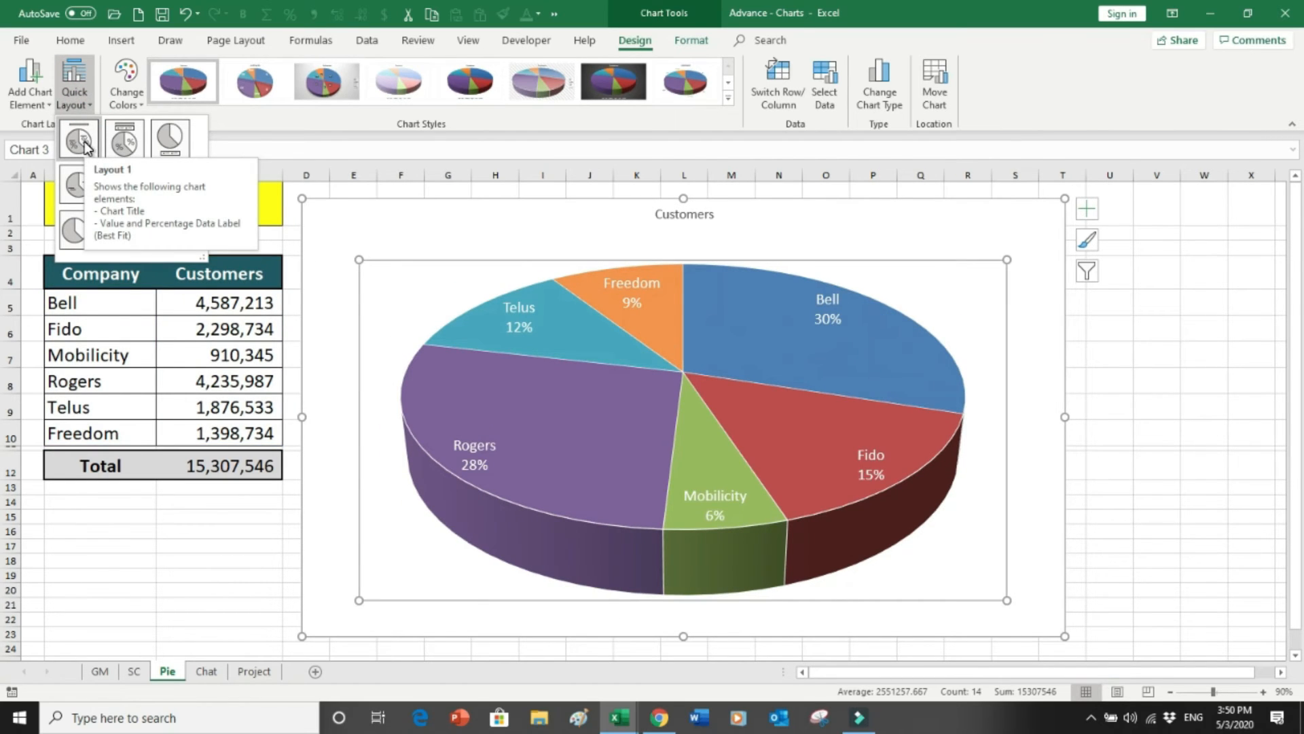
click(84, 144)
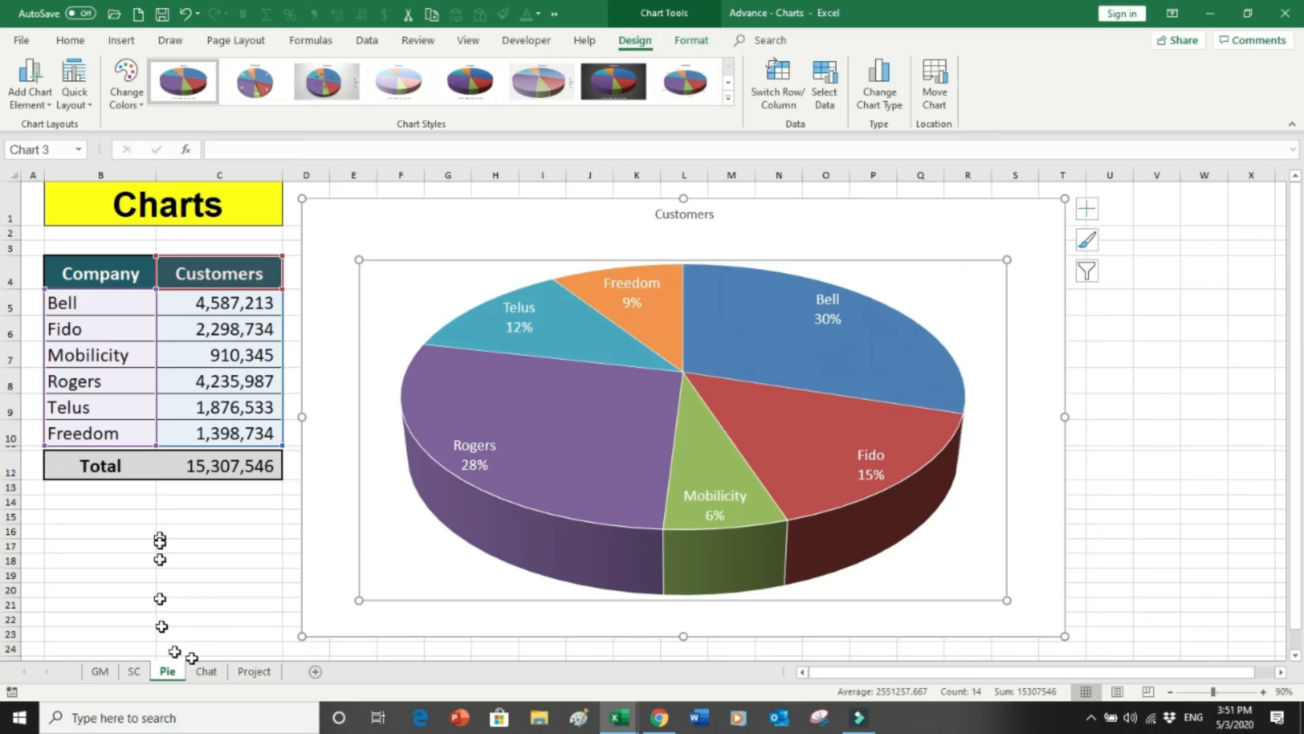
Switch to the Chat sheet and look over the Months, Customers Contacted and Total Sales columns
click(208, 673)
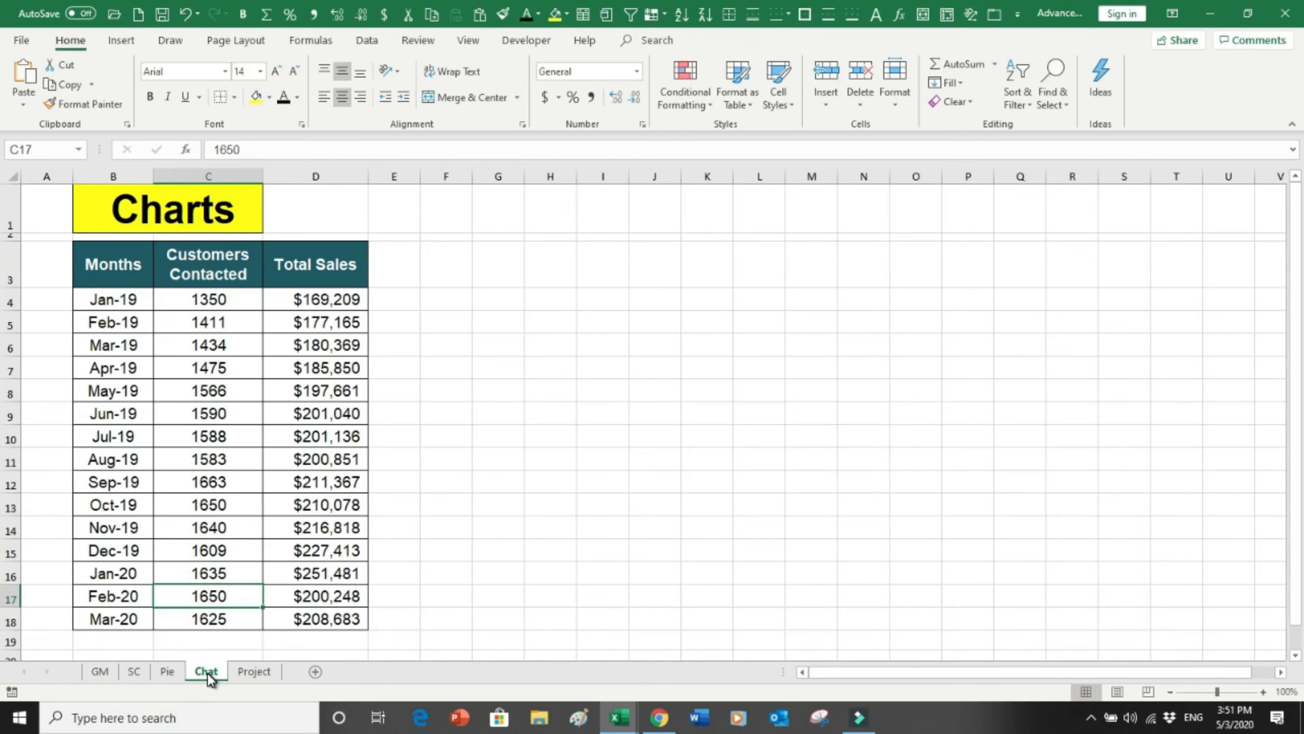
drag(95, 293, 118, 579)
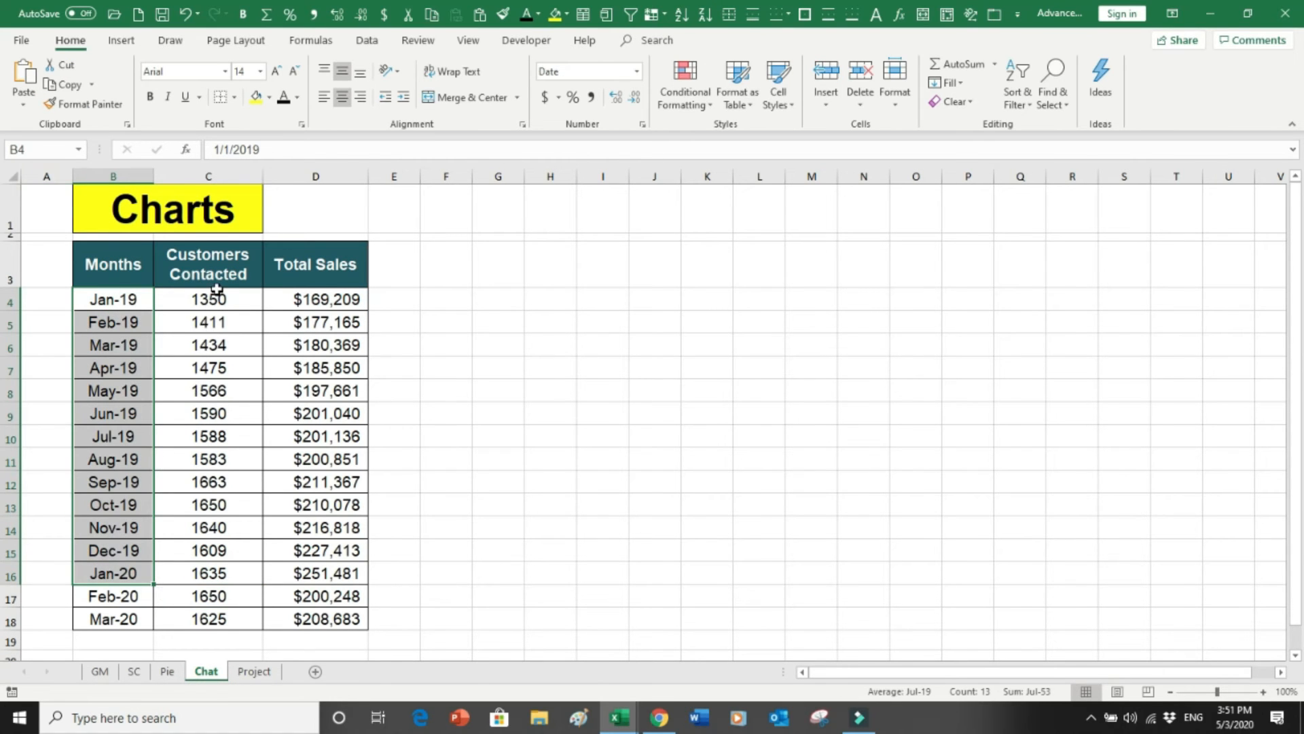
drag(216, 294, 191, 605)
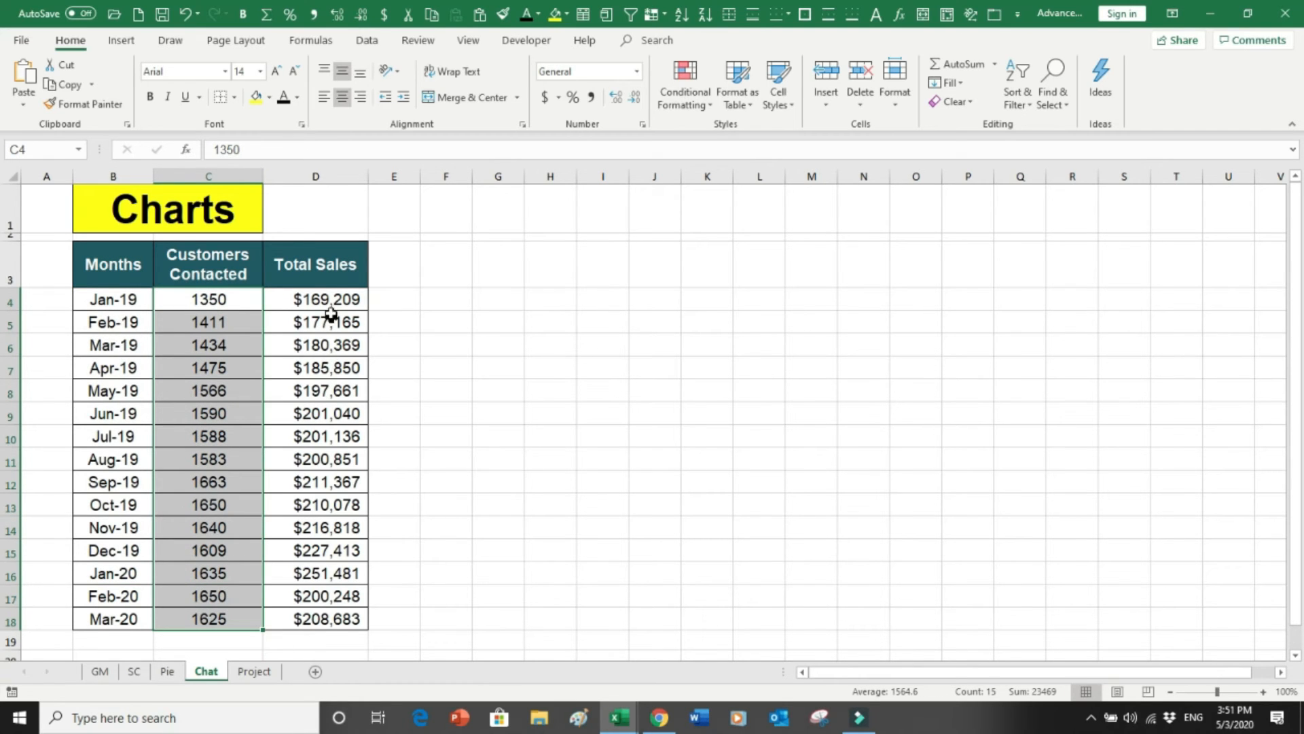
drag(330, 301, 310, 606)
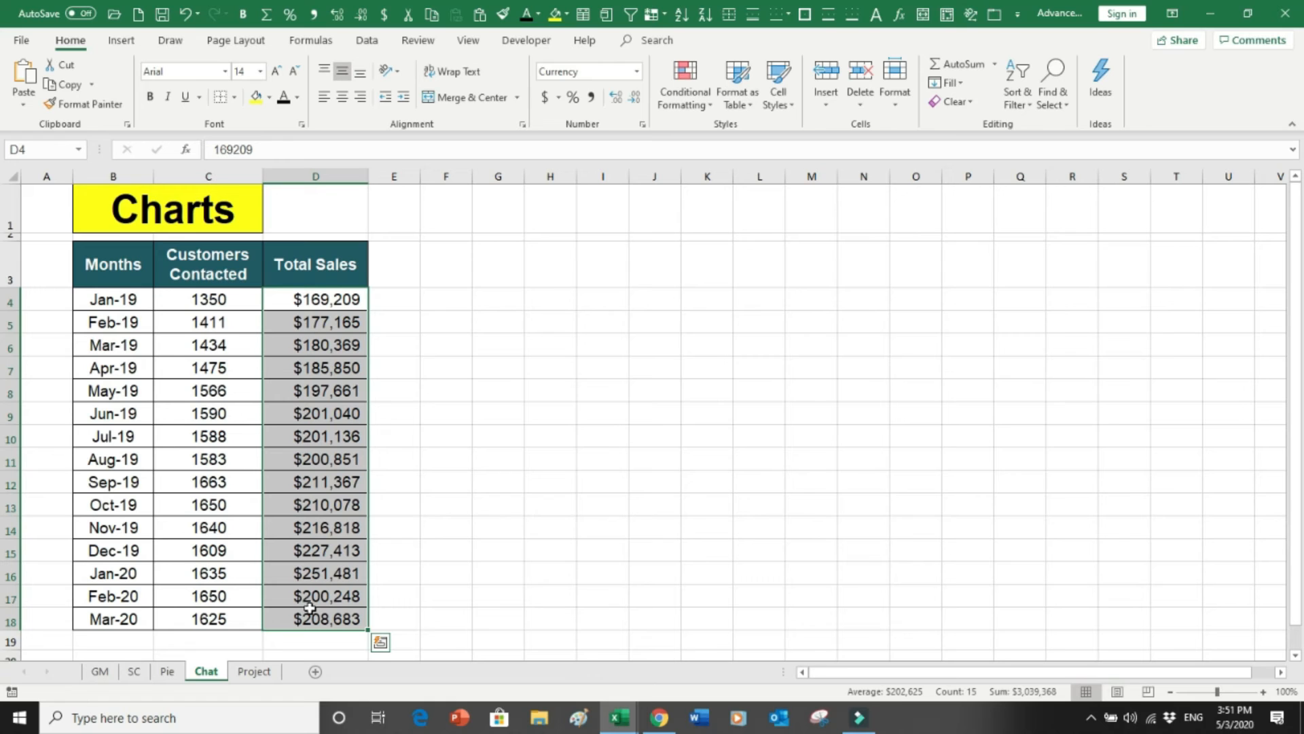
drag(228, 324, 218, 457)
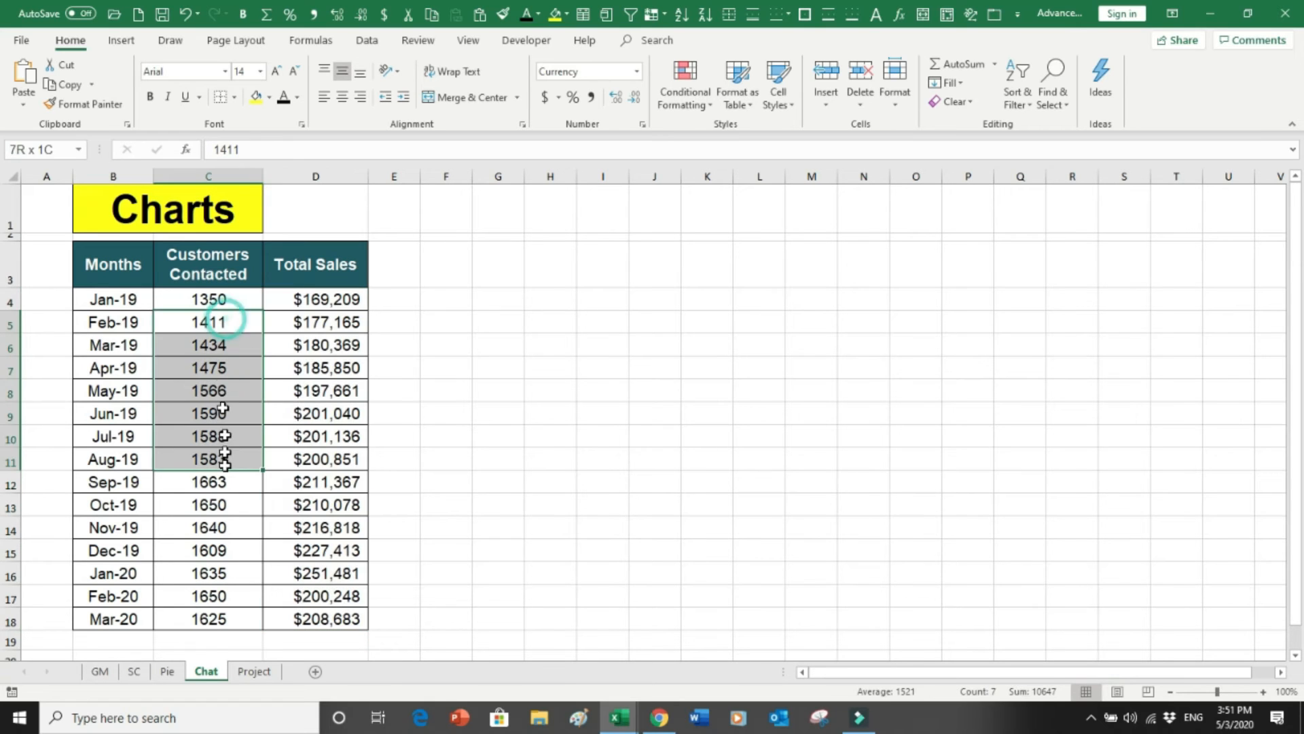
drag(316, 322, 316, 491)
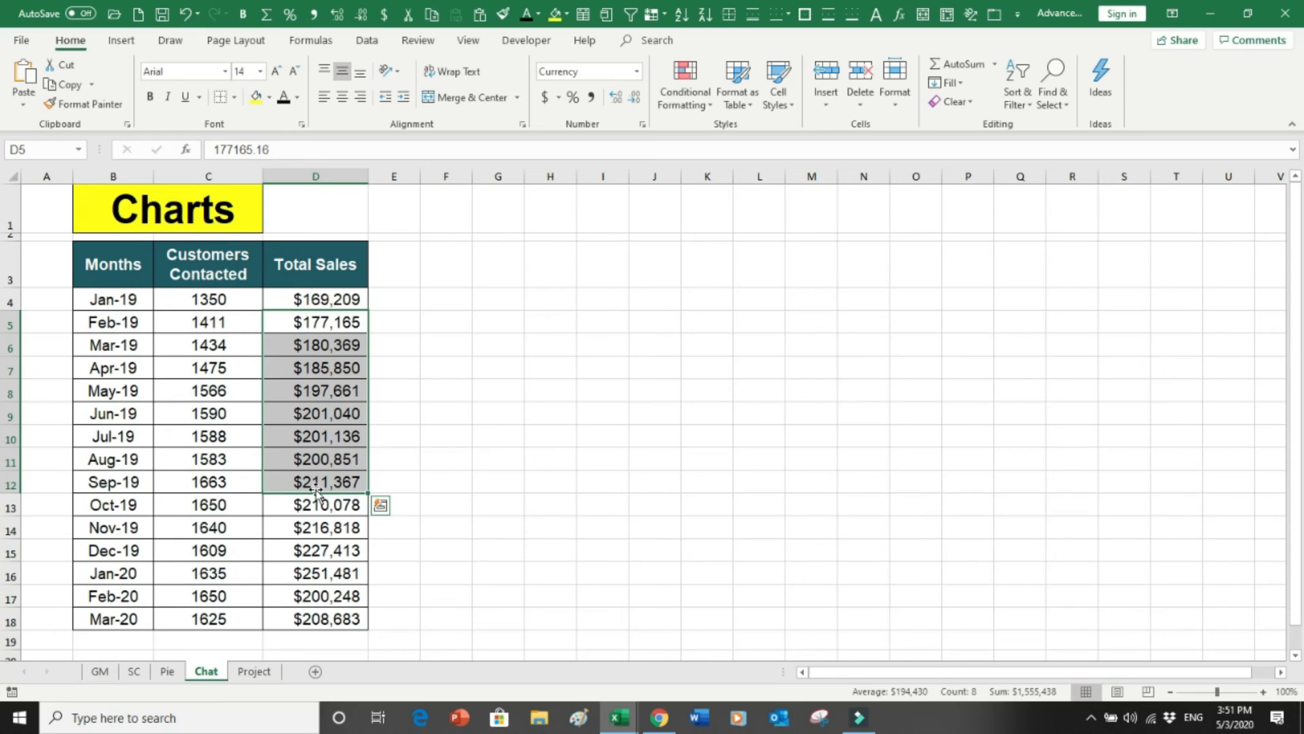
Select the table B3:D18 with its headers and preview the recommended charts for it without inserting one
drag(129, 265, 343, 615)
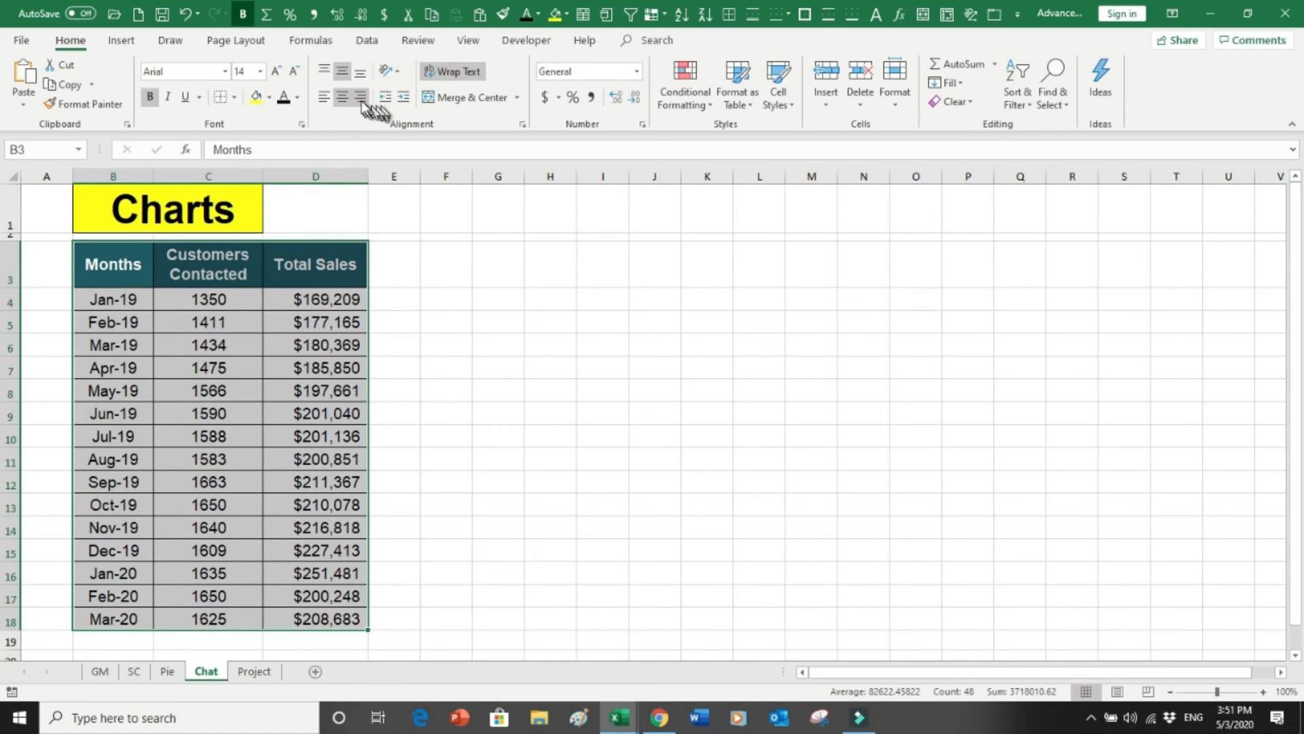
click(123, 42)
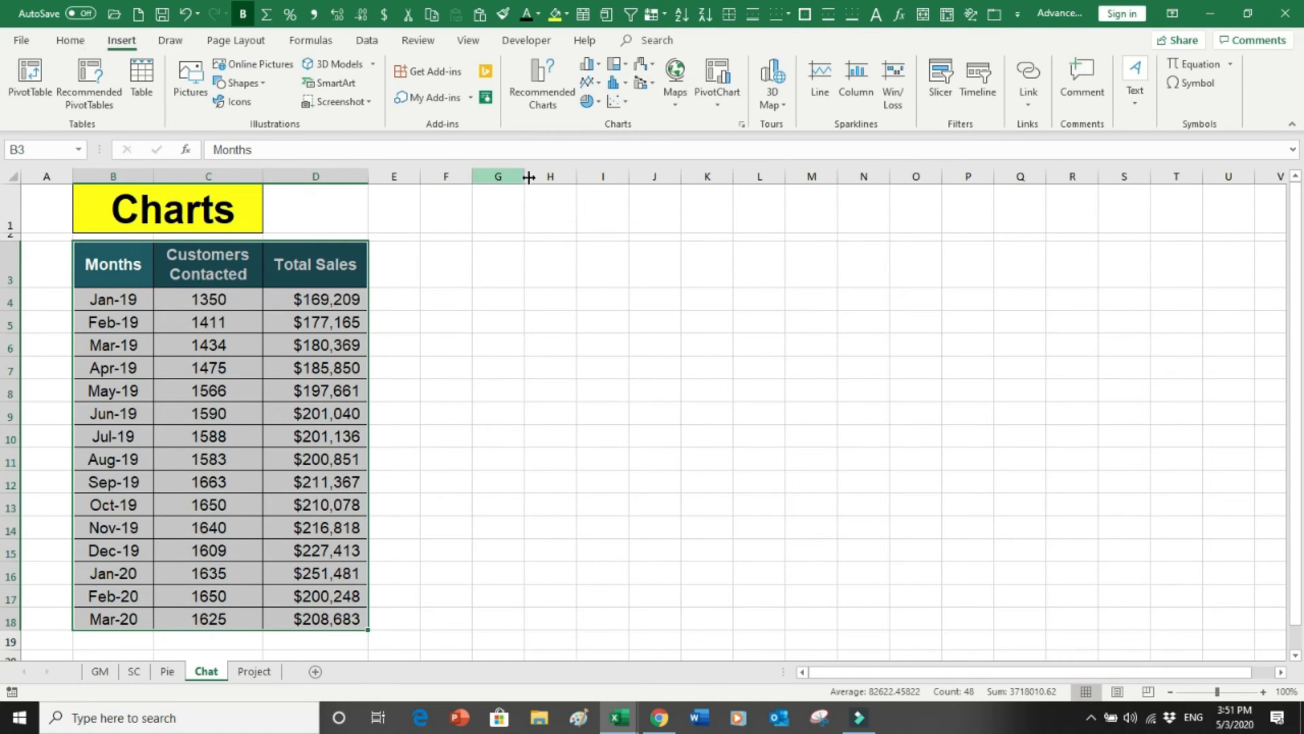
click(556, 98)
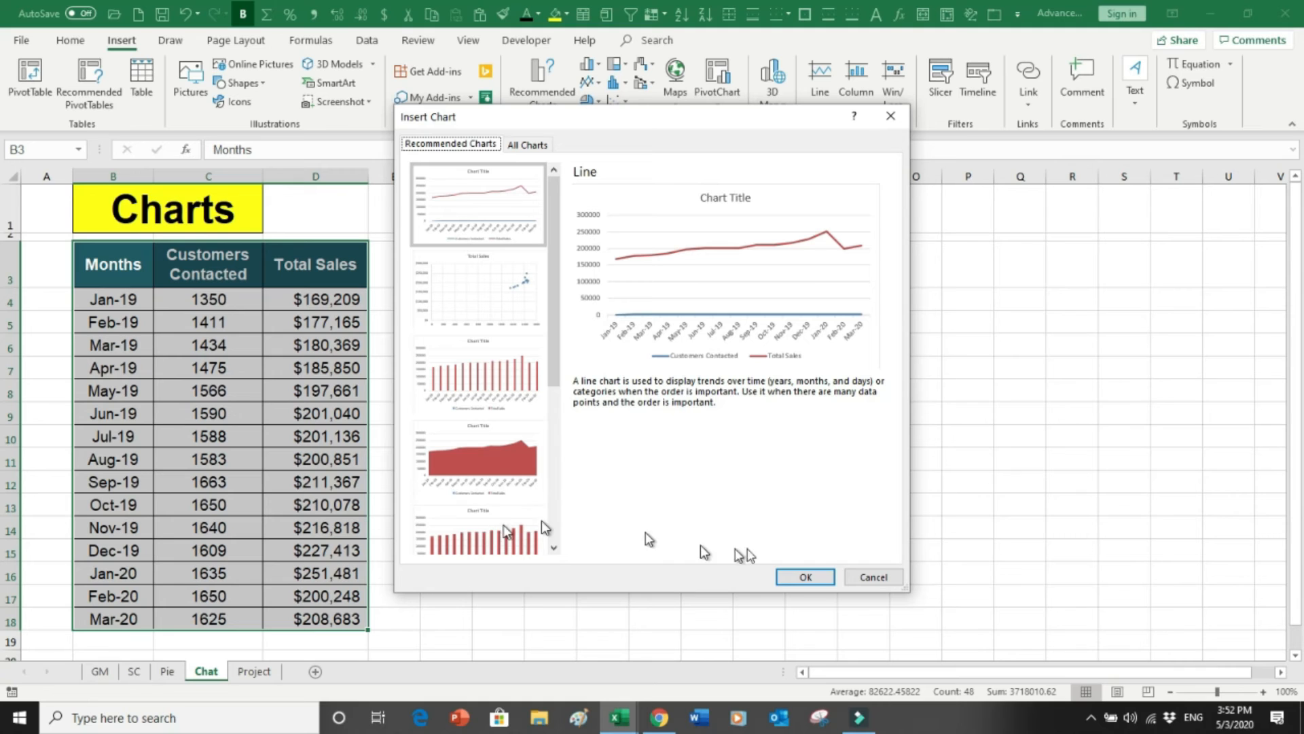
click(873, 576)
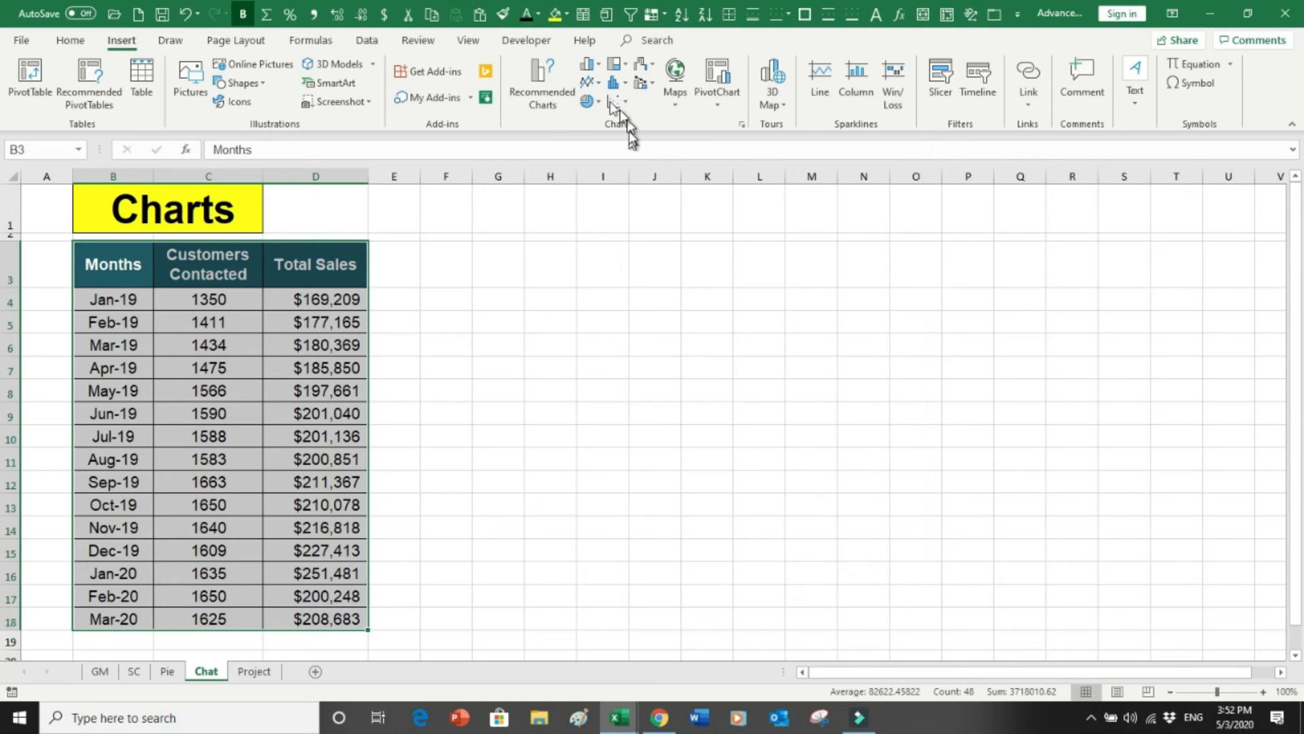
Insert a 3-D clustered column chart from the selected table and enlarge it to span about columns G to S beside the data
click(597, 67)
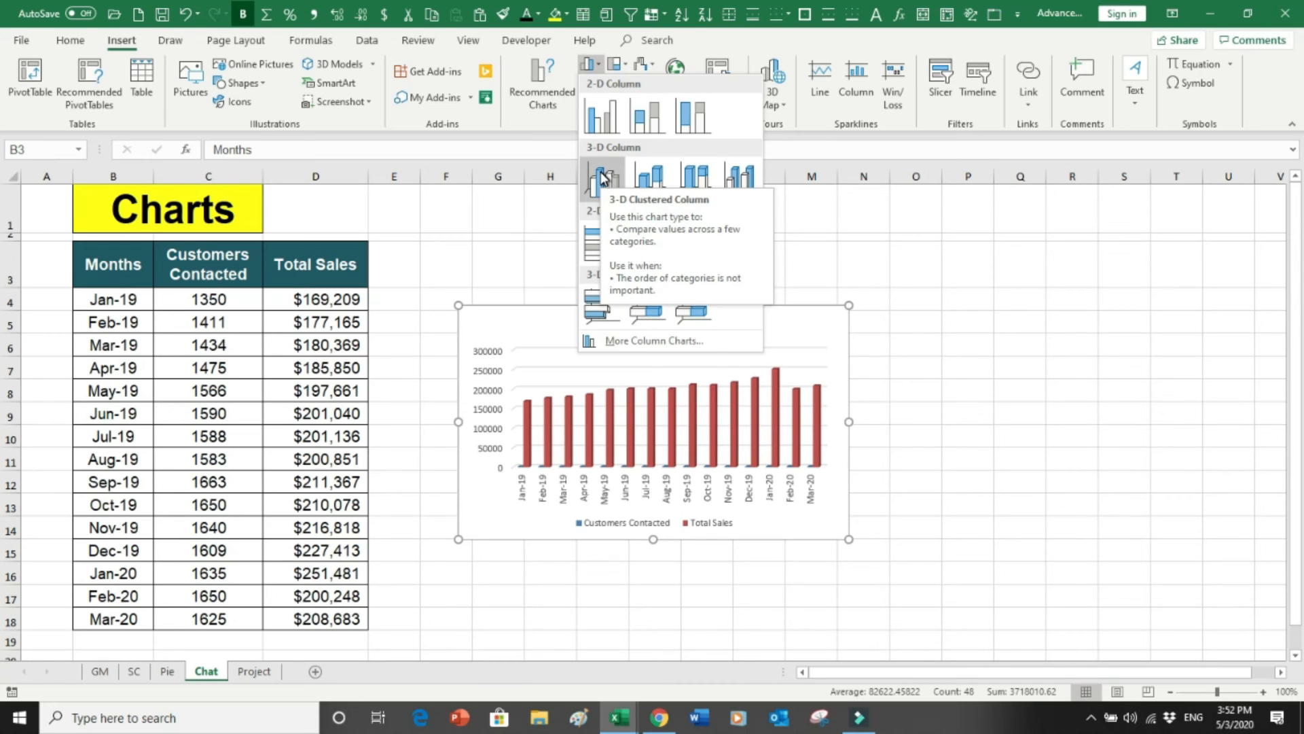
click(601, 178)
drag(850, 305, 1015, 212)
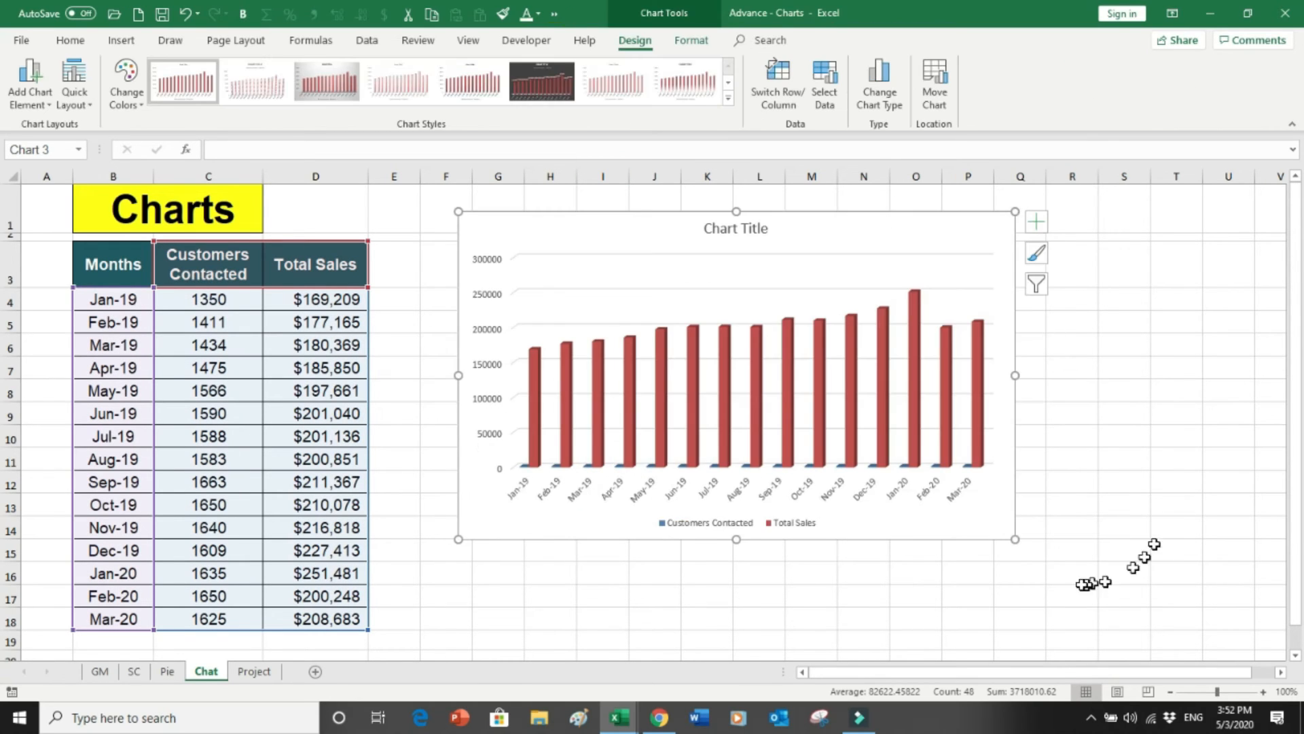
drag(1015, 539, 1158, 651)
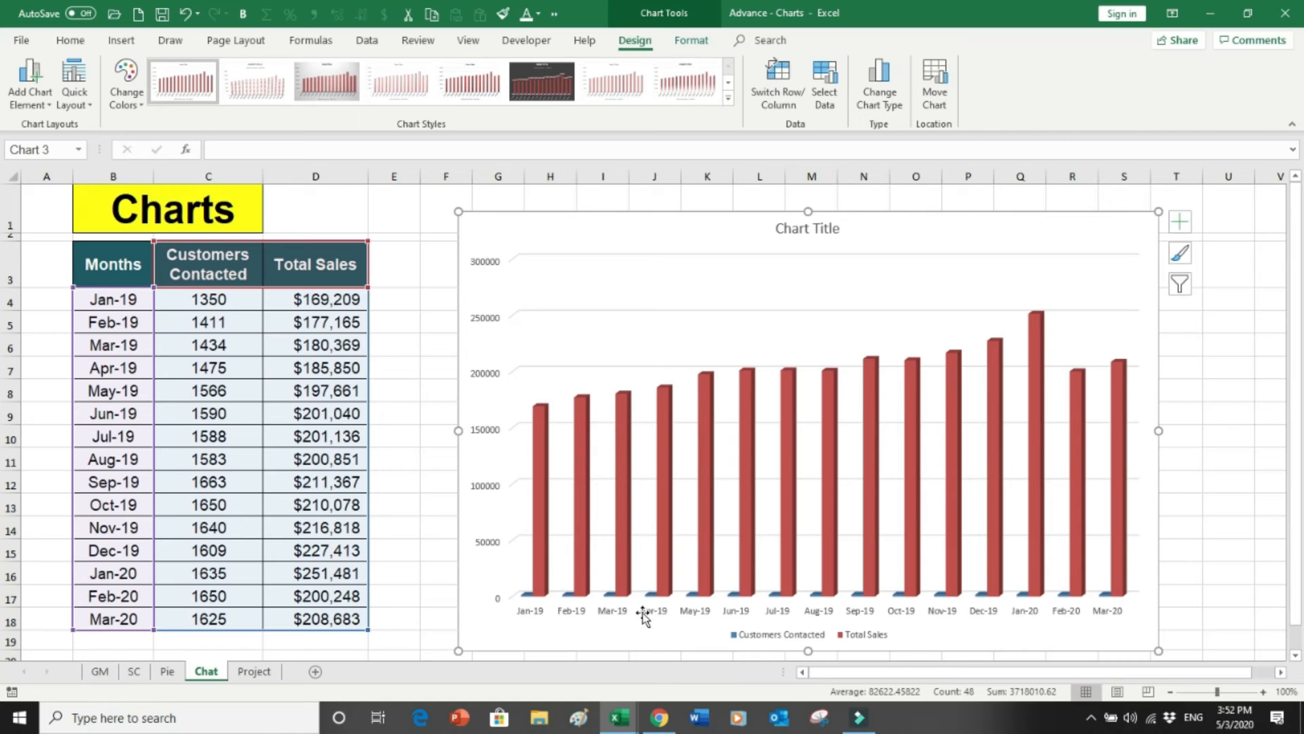
Change the chart to 2-D from the Customers Contacted series, choosing the Clustered Column - Line on Secondary Axis combo
mouse_move(695, 597)
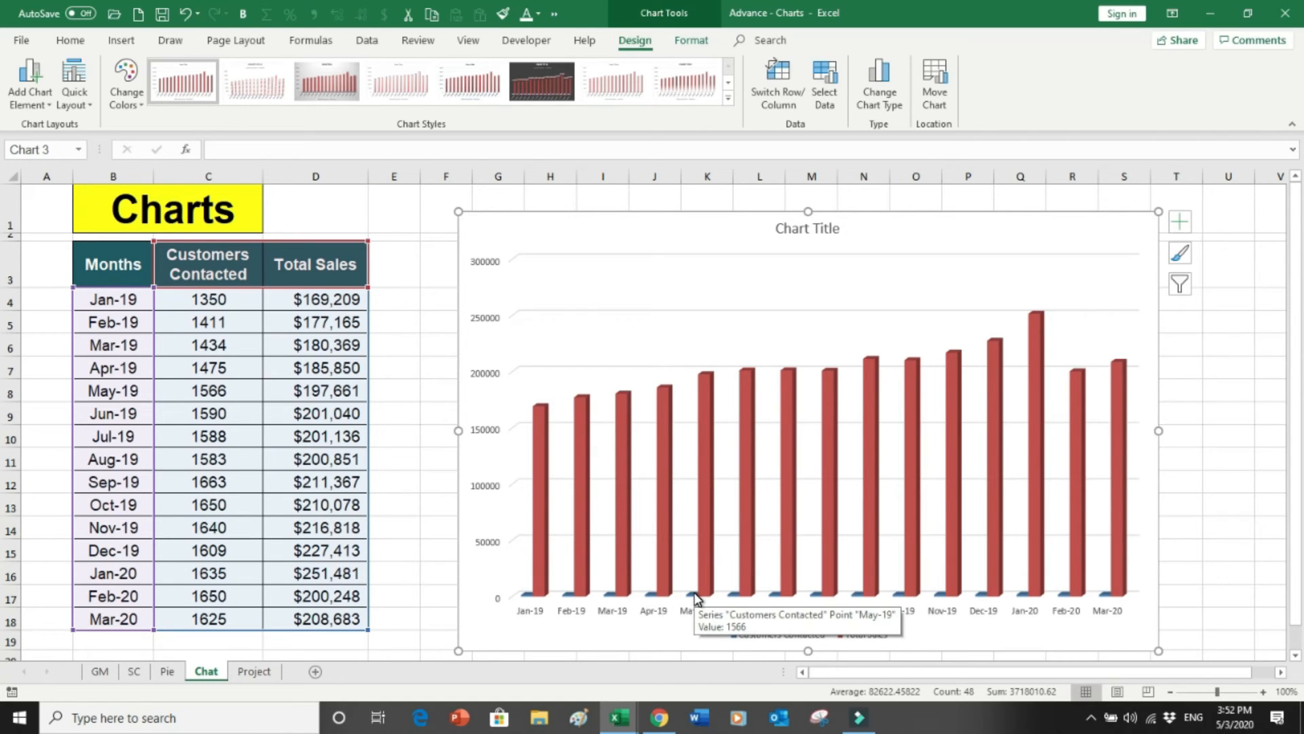
click(695, 596)
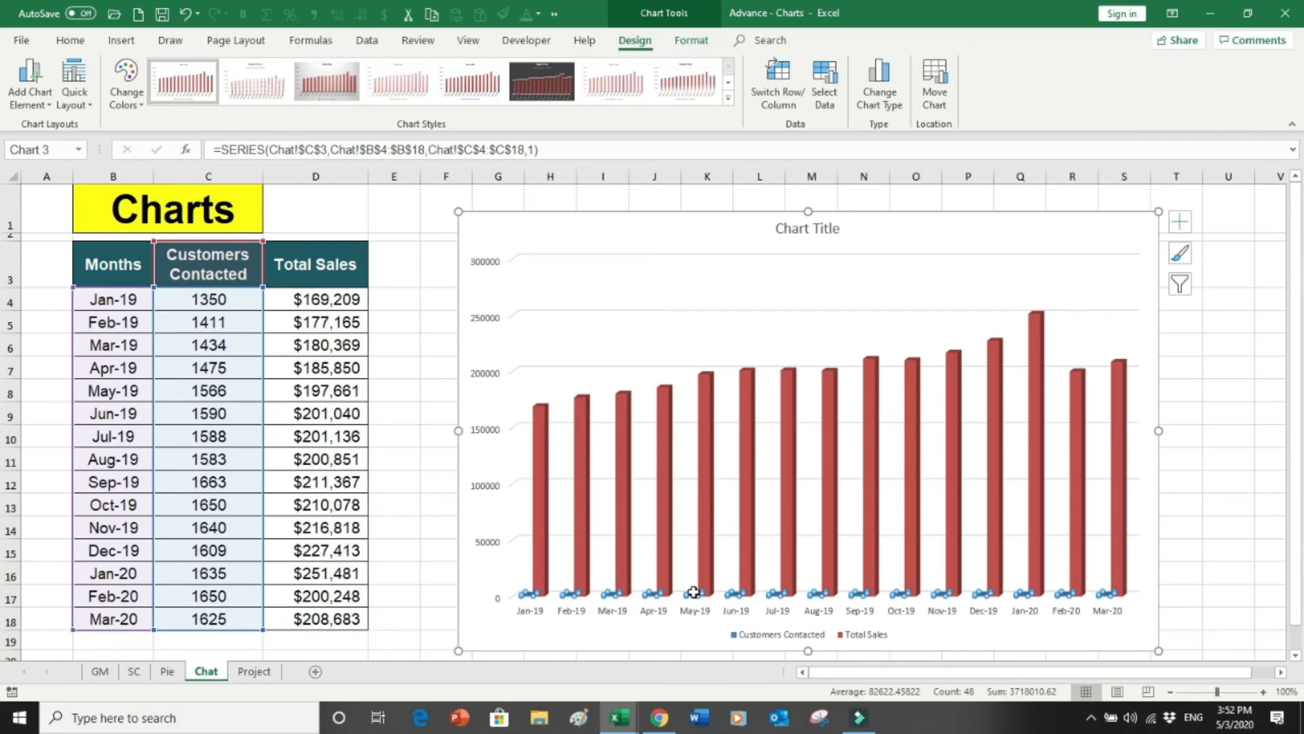
click(872, 105)
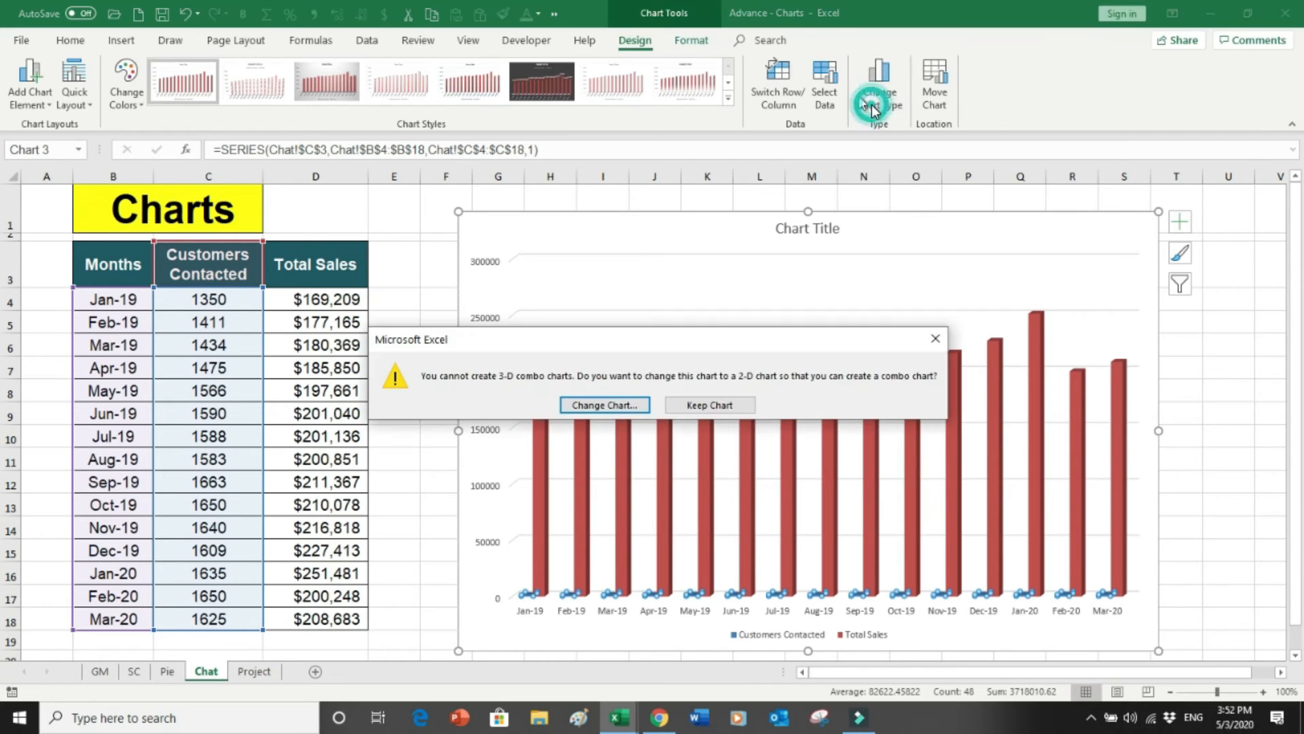
click(598, 405)
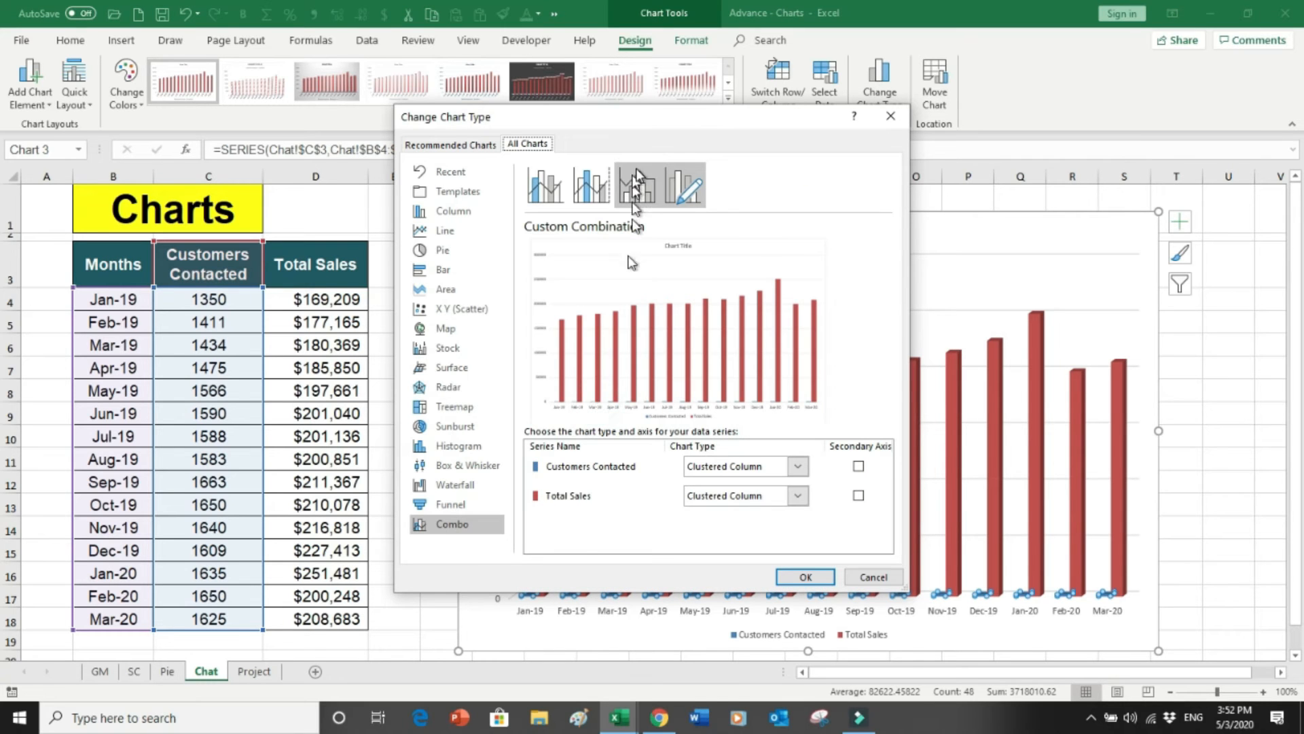
click(593, 183)
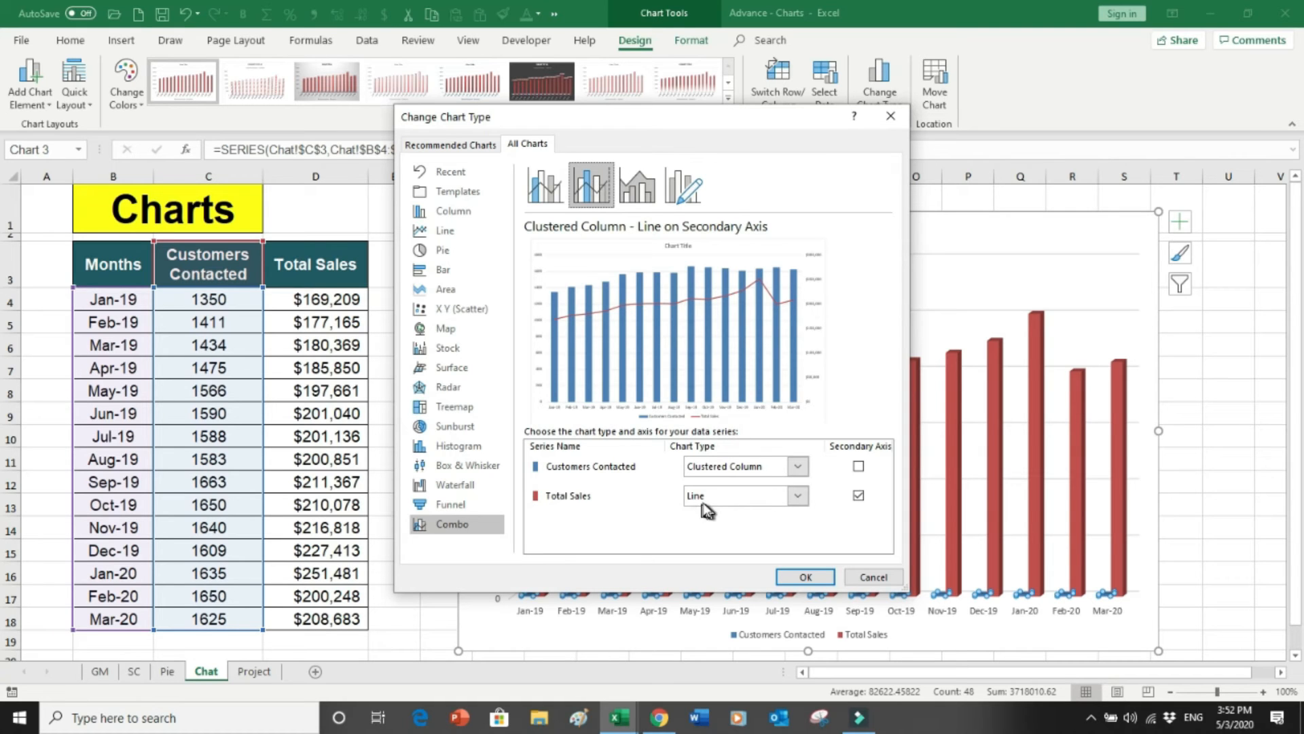
Set Total Sales to Clustered Column and Customers Contacted to Line in the combo chart, and apply the chart type
click(775, 501)
click(712, 243)
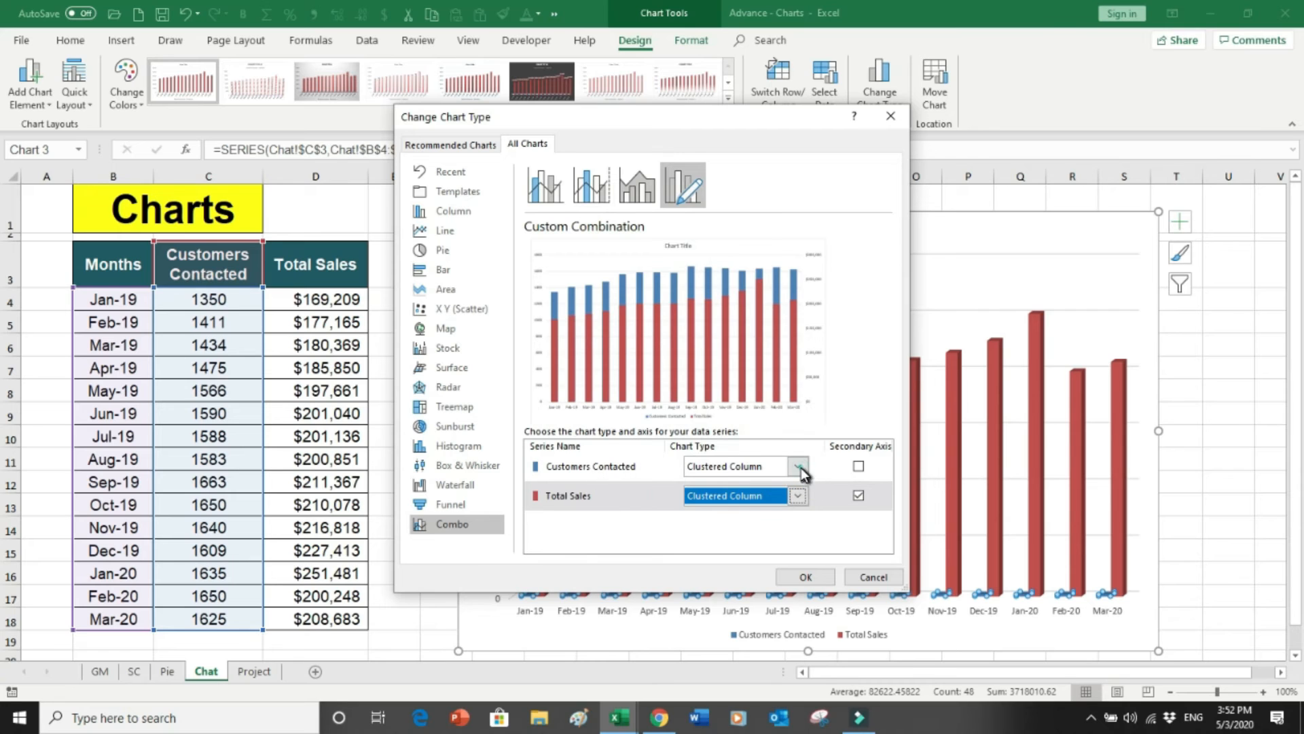
click(800, 467)
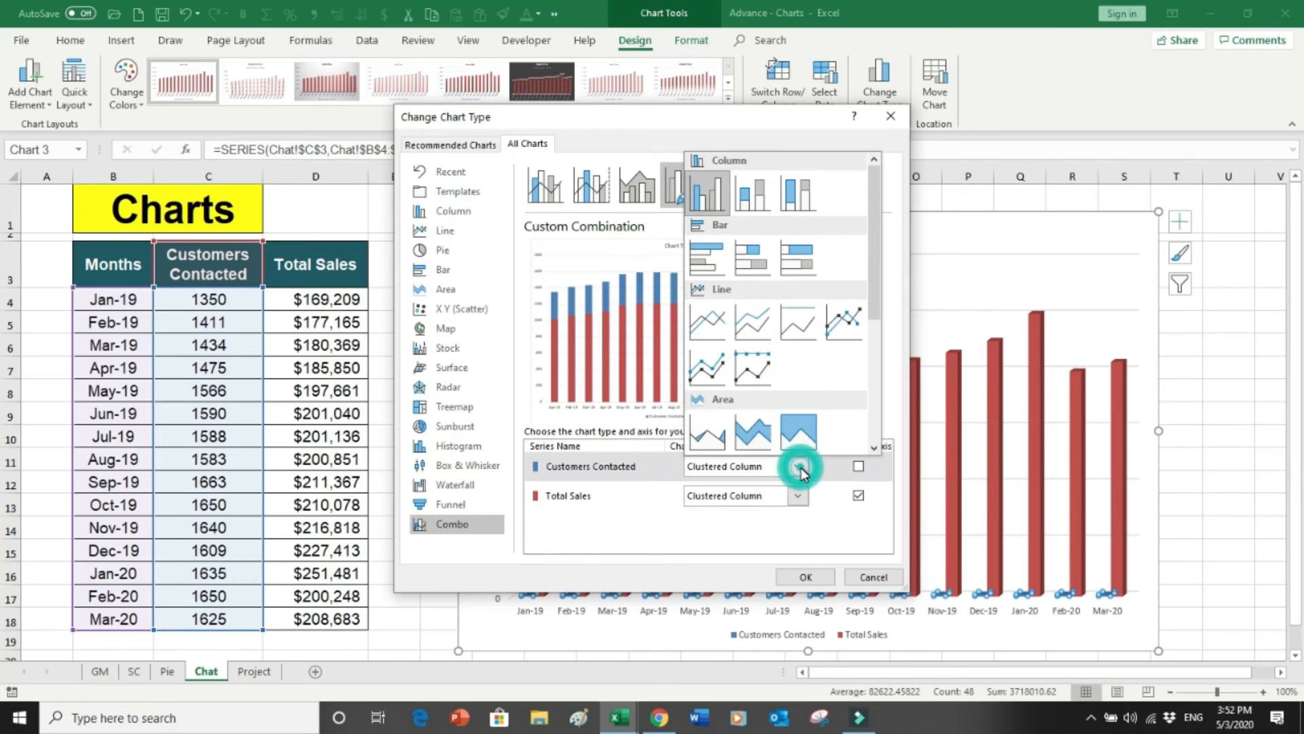
click(708, 316)
click(805, 576)
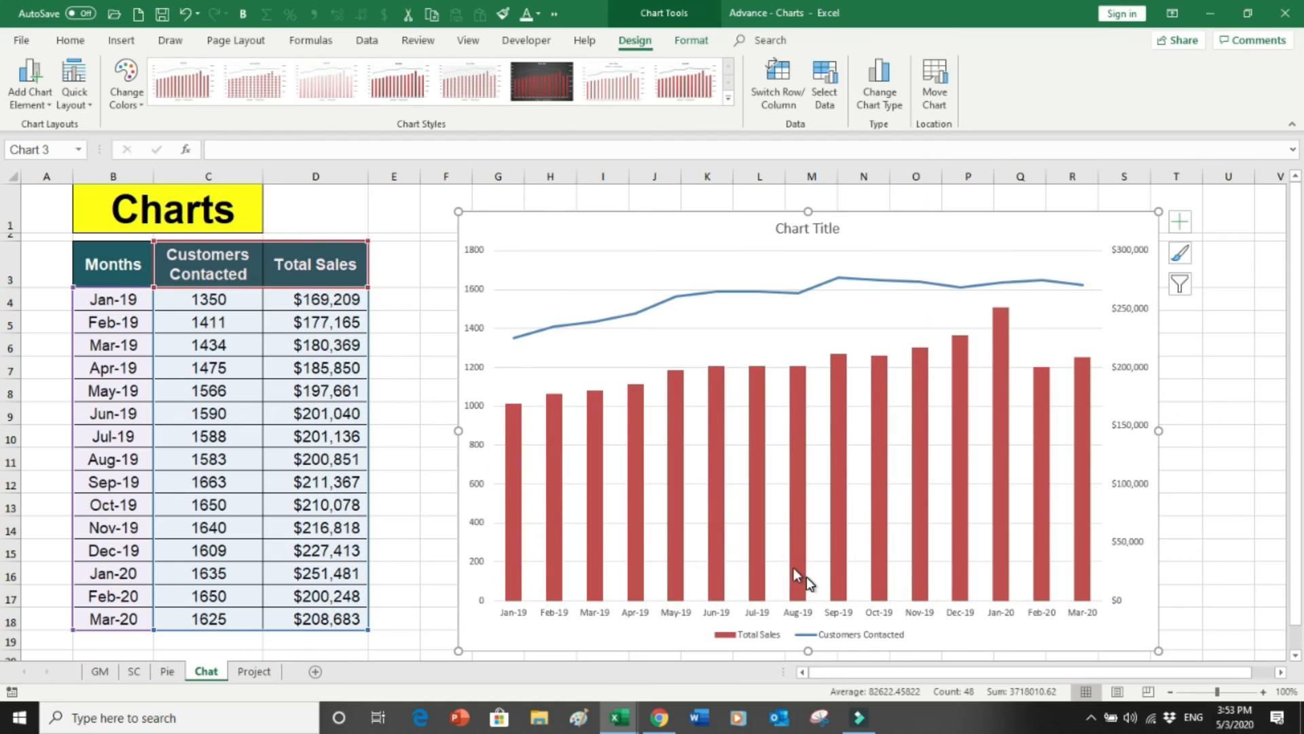
mouse_move(806, 576)
mouse_move(1005, 314)
mouse_move(1065, 290)
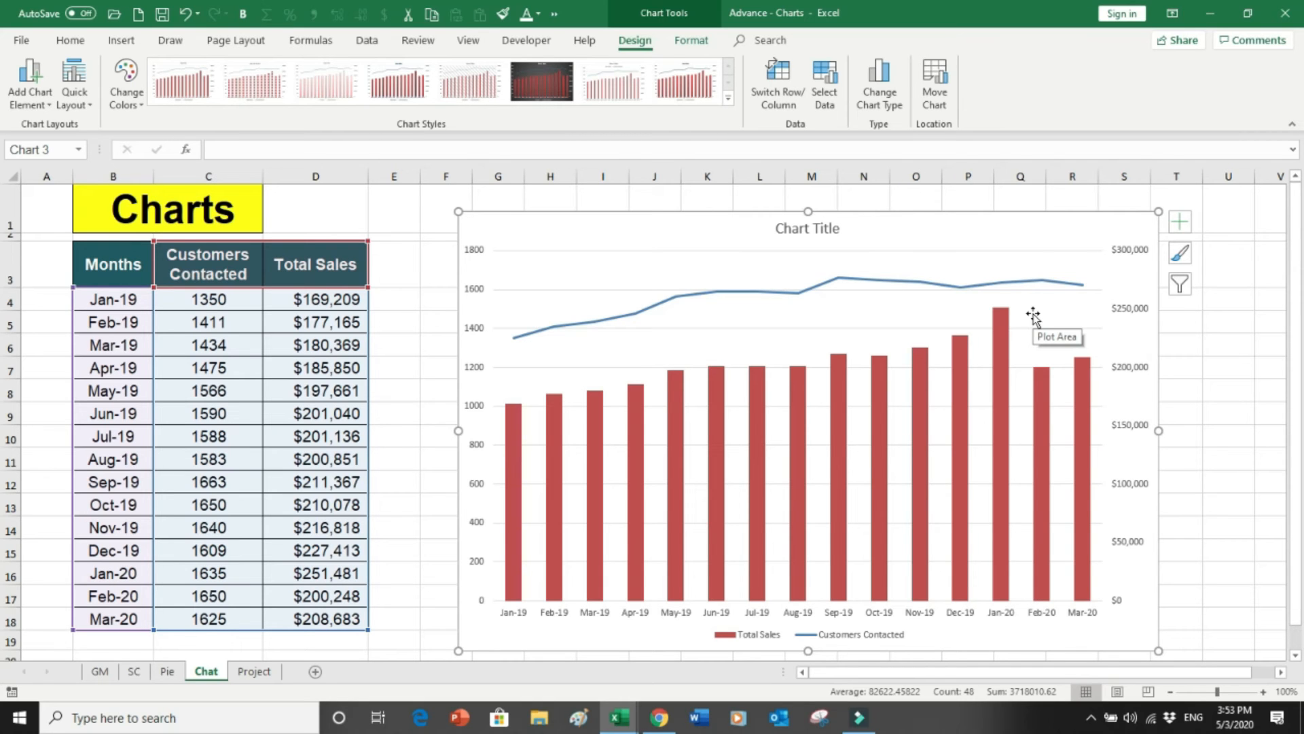
click(443, 384)
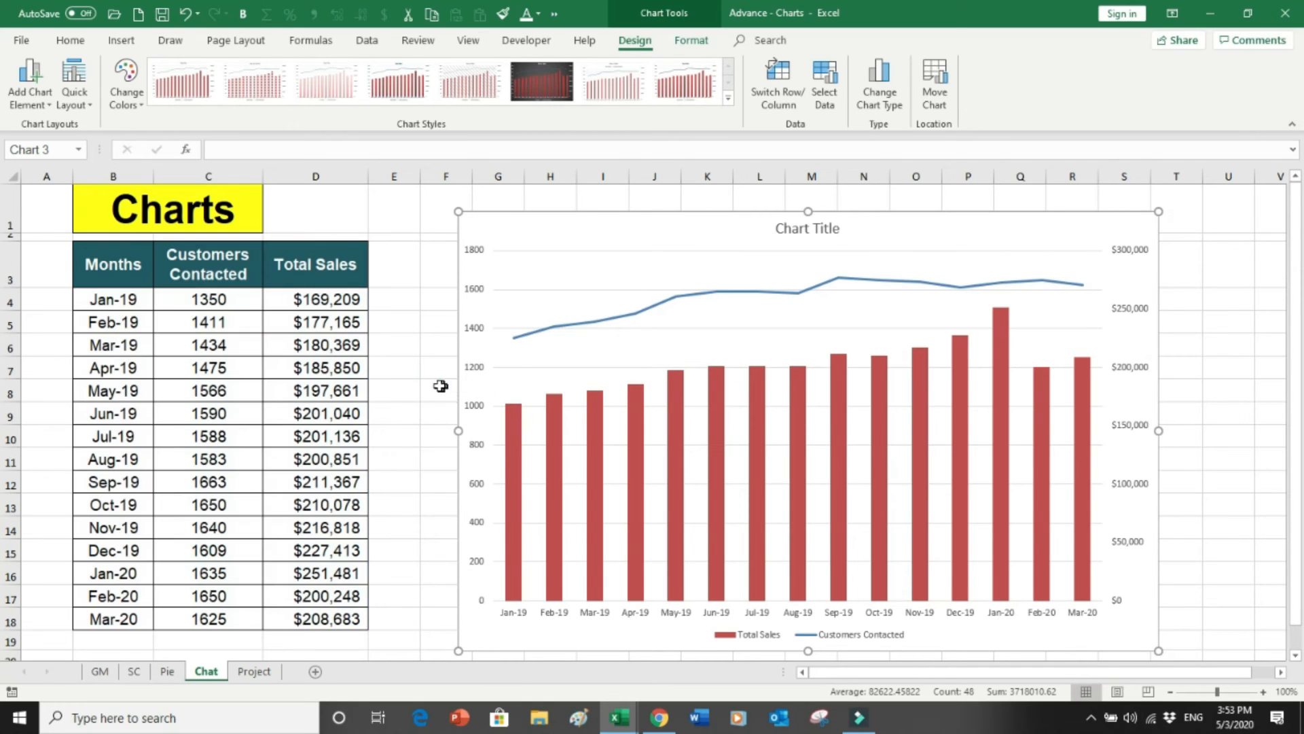
Switch to the Project sheet and look over the table of projects with revenue, cost and gross margin
click(257, 672)
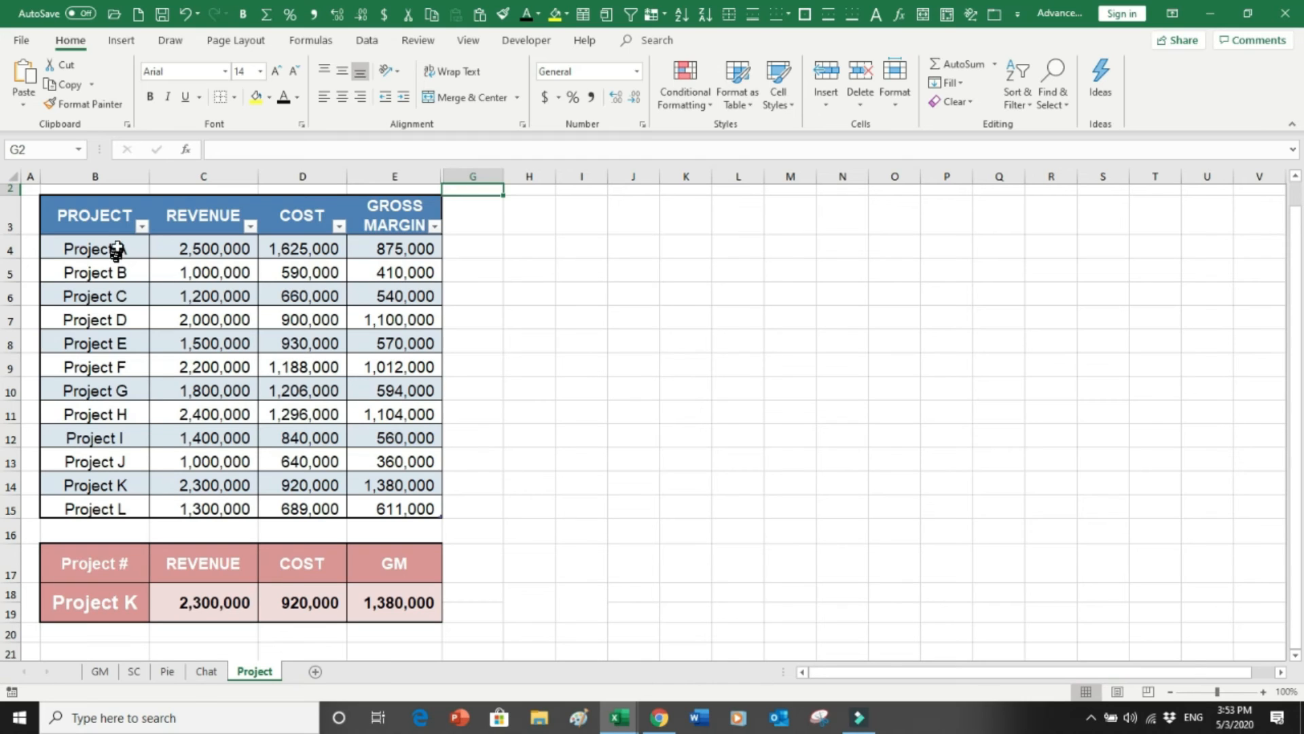
drag(115, 259, 103, 506)
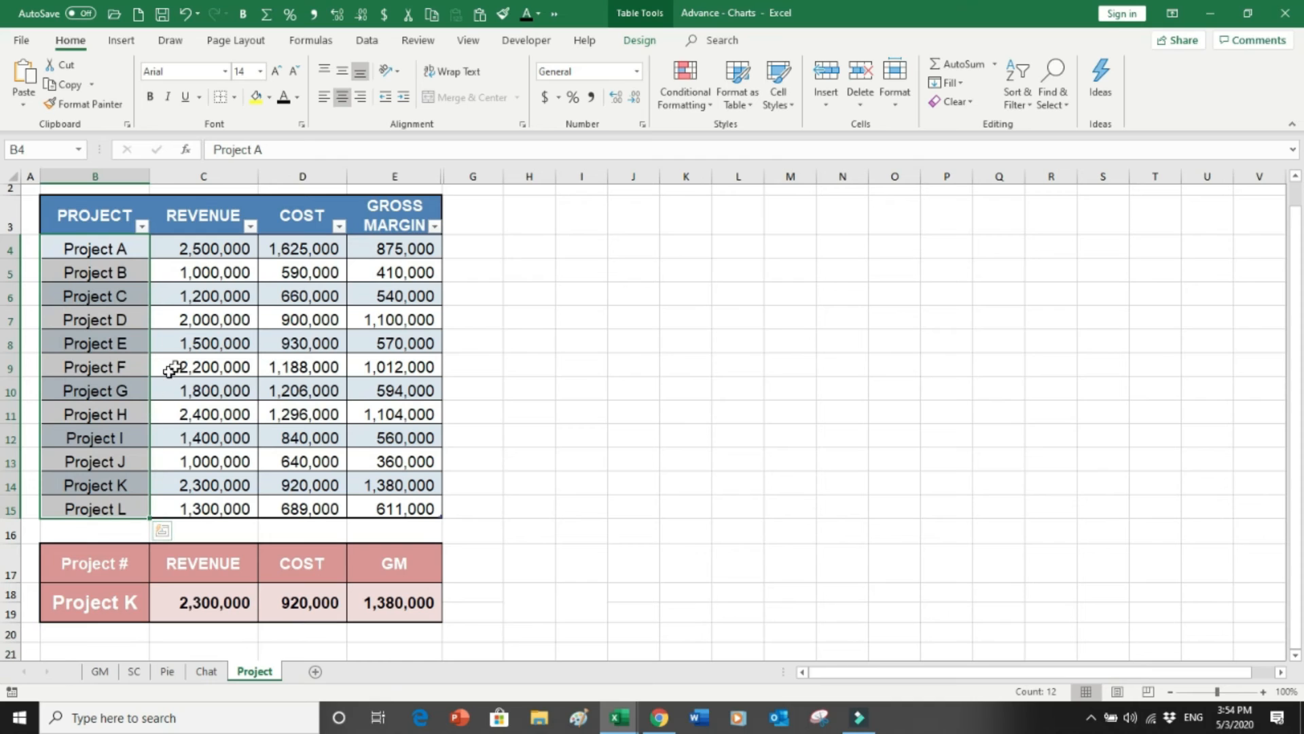
click(185, 320)
drag(79, 214, 415, 499)
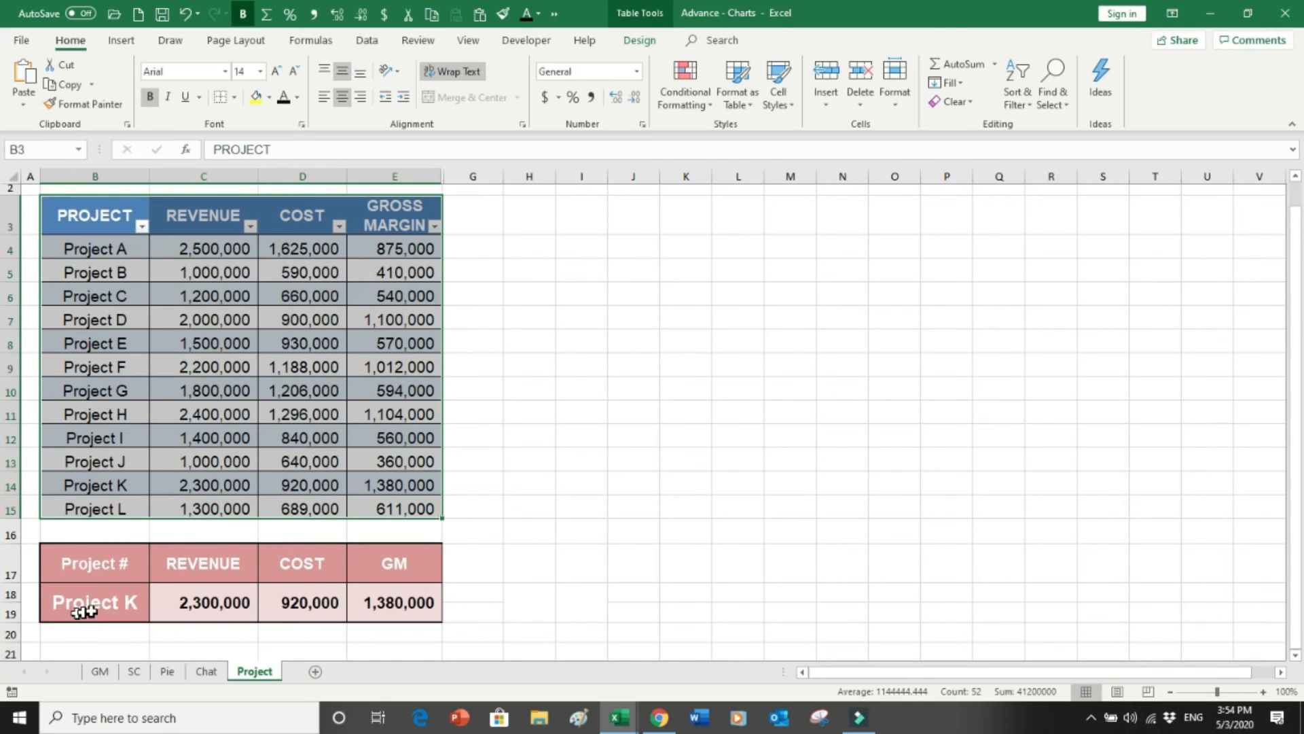
Choose Project F in the Project # cell B18 of the lookup table
click(98, 603)
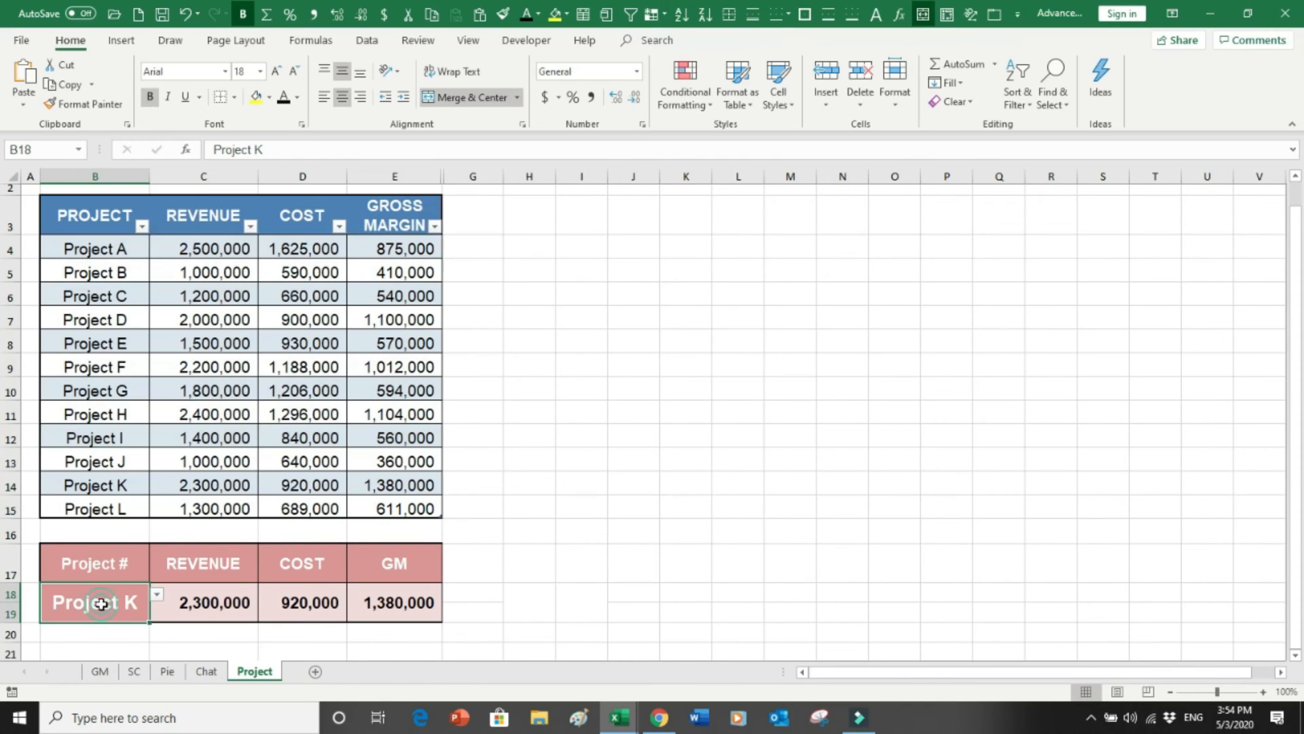
click(157, 599)
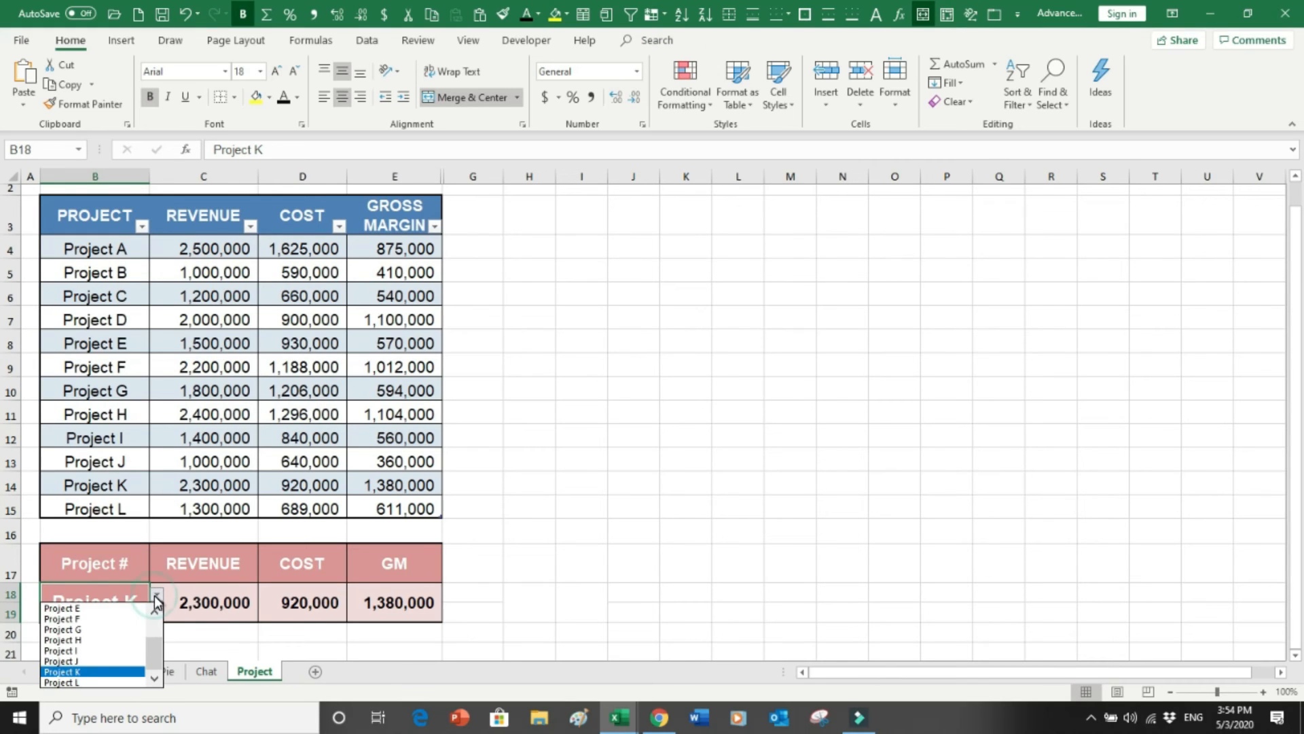
click(71, 619)
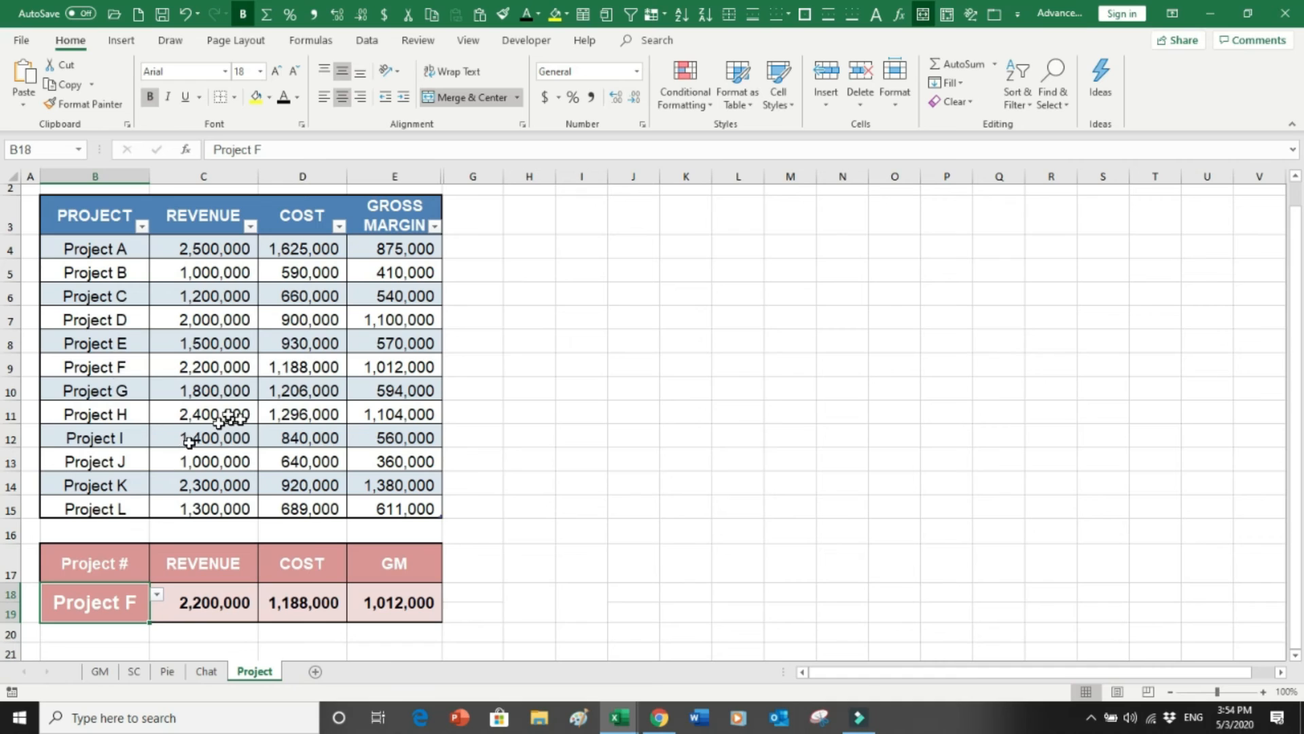
click(488, 501)
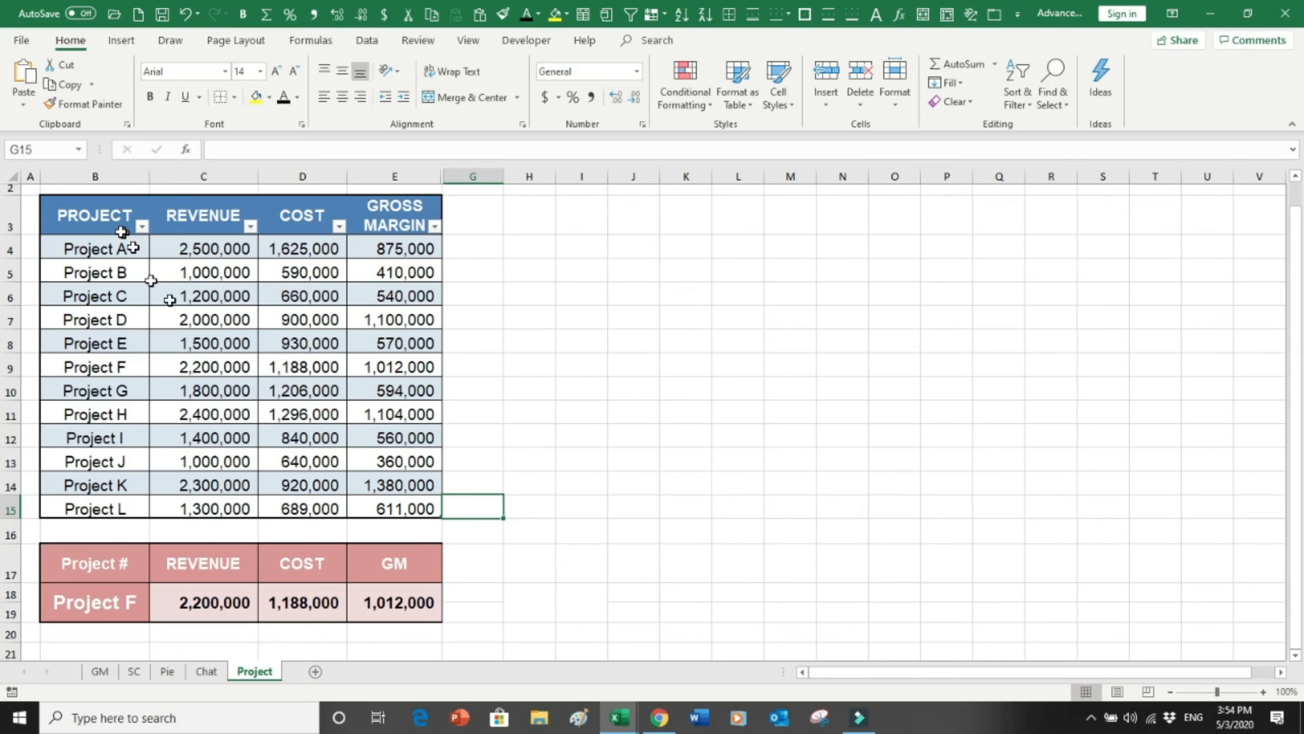
Insert a 3-D clustered column chart from the project table B3:E15
drag(112, 215, 411, 508)
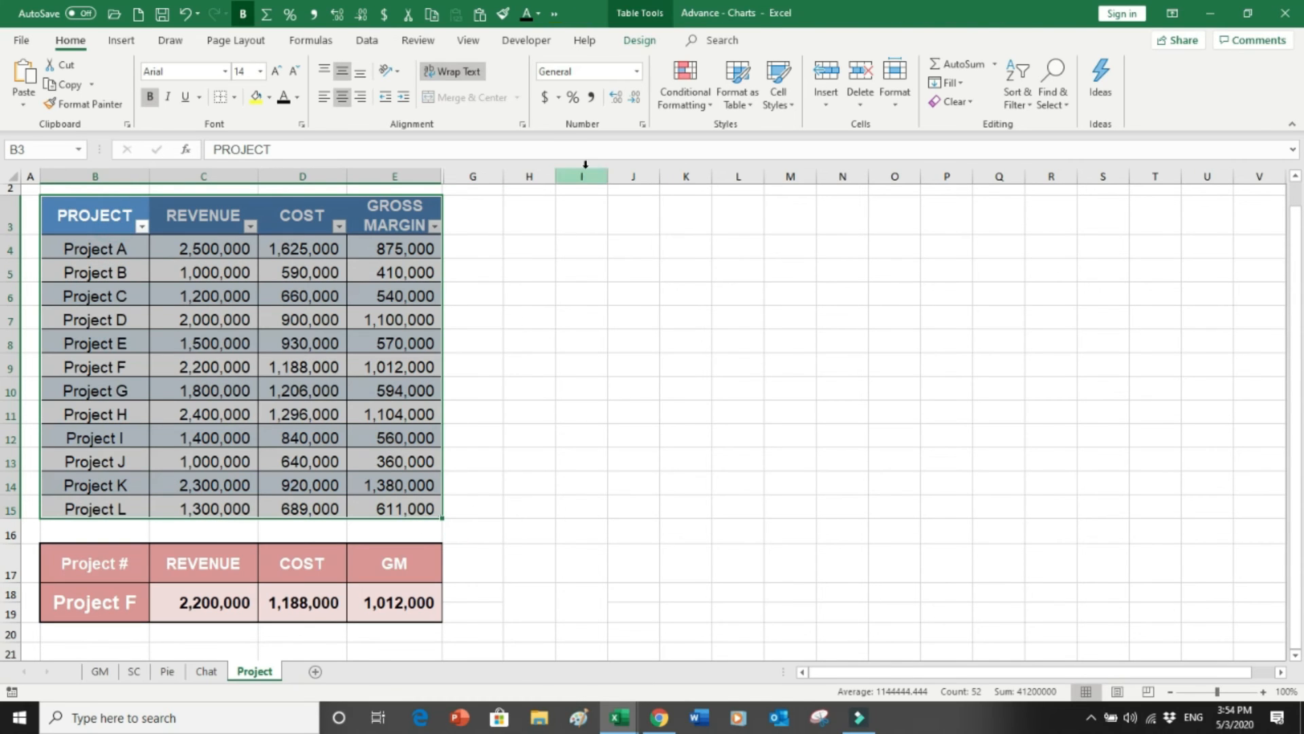
click(121, 42)
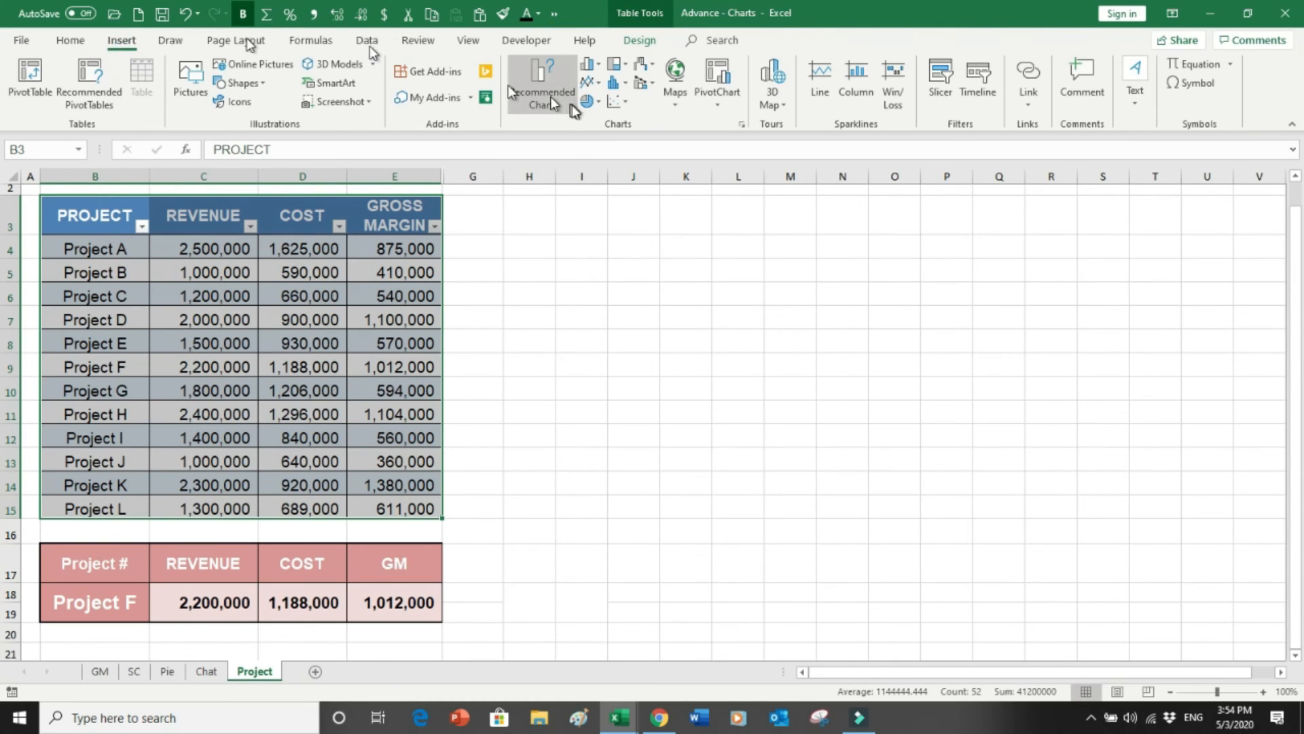
click(593, 66)
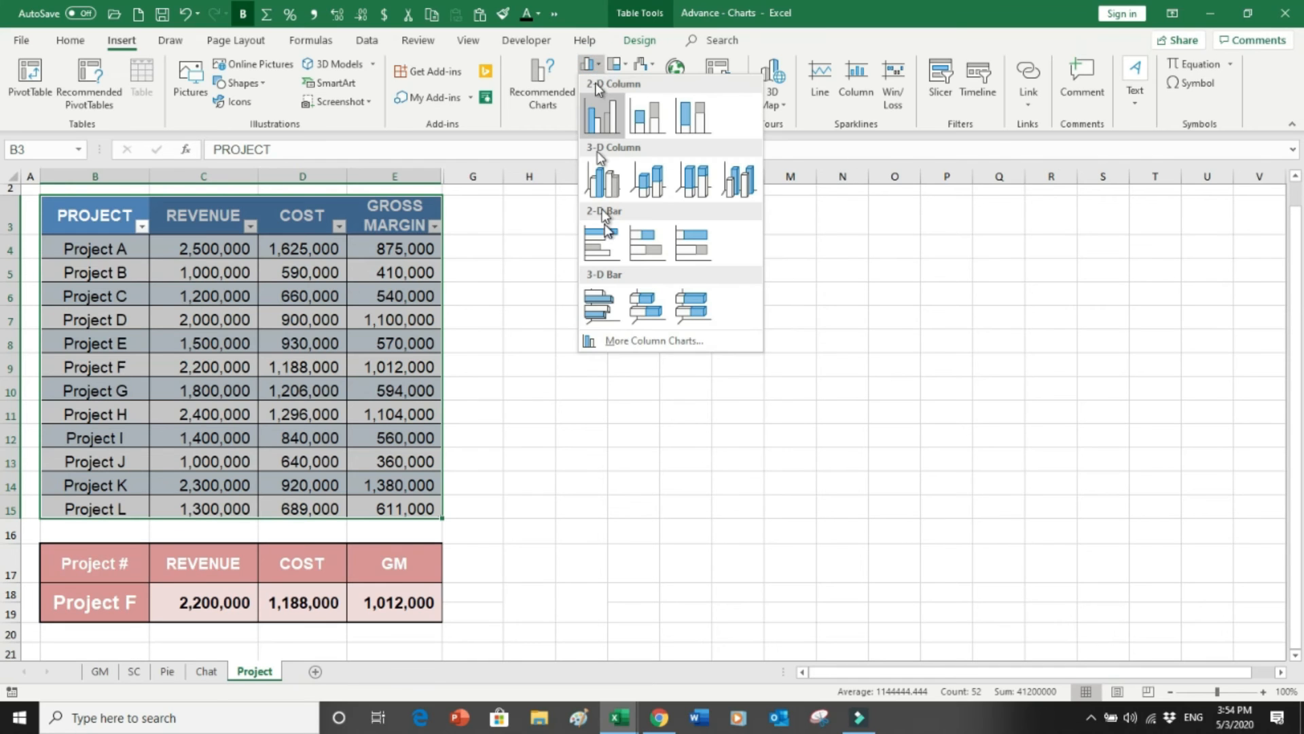
click(609, 175)
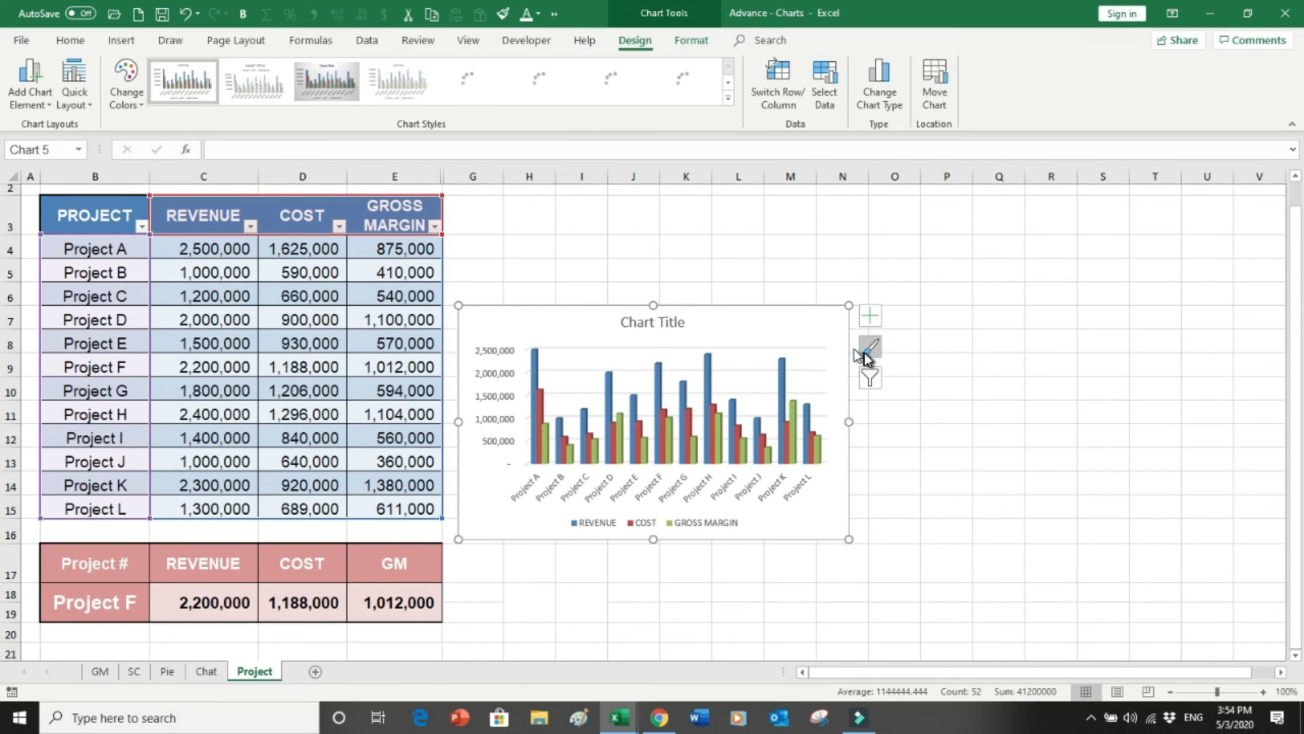
Move the project chart up beside the table, widen it to about column U, and apply the grey gradient chart style
drag(824, 316, 841, 193)
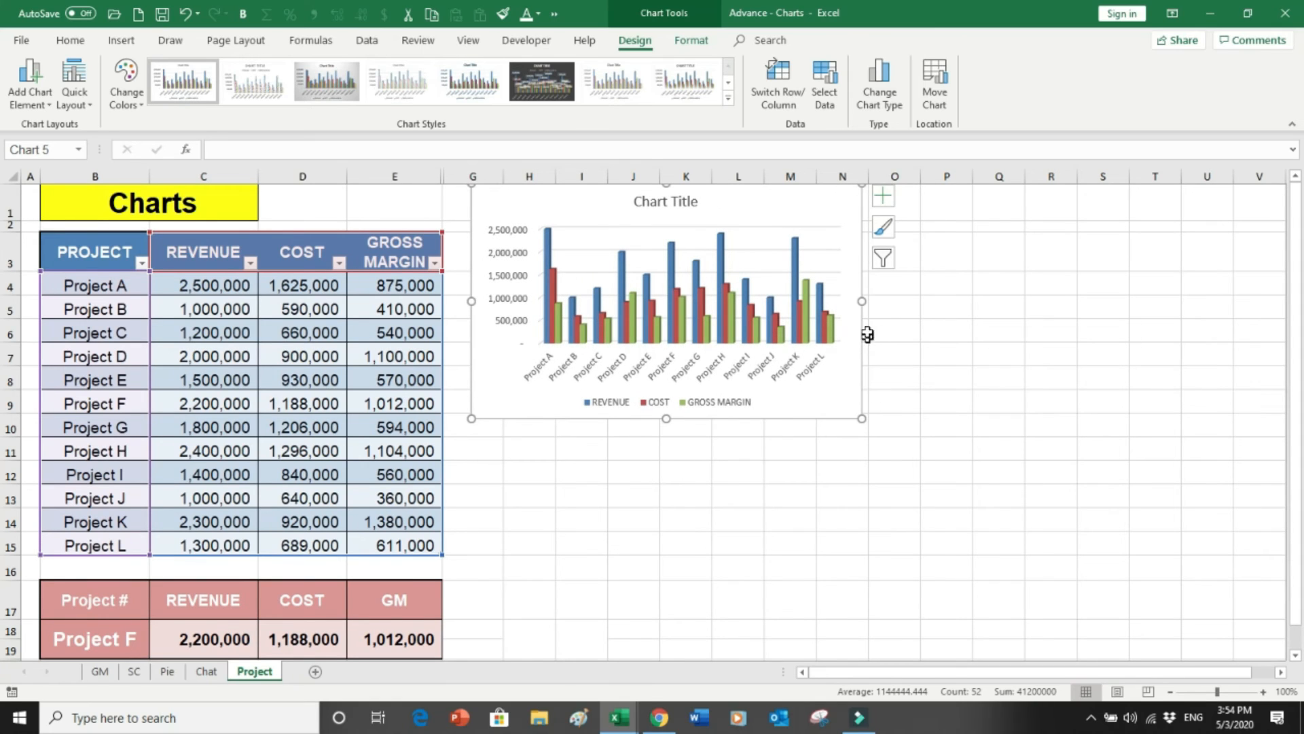
drag(862, 301, 1236, 298)
drag(853, 421, 854, 437)
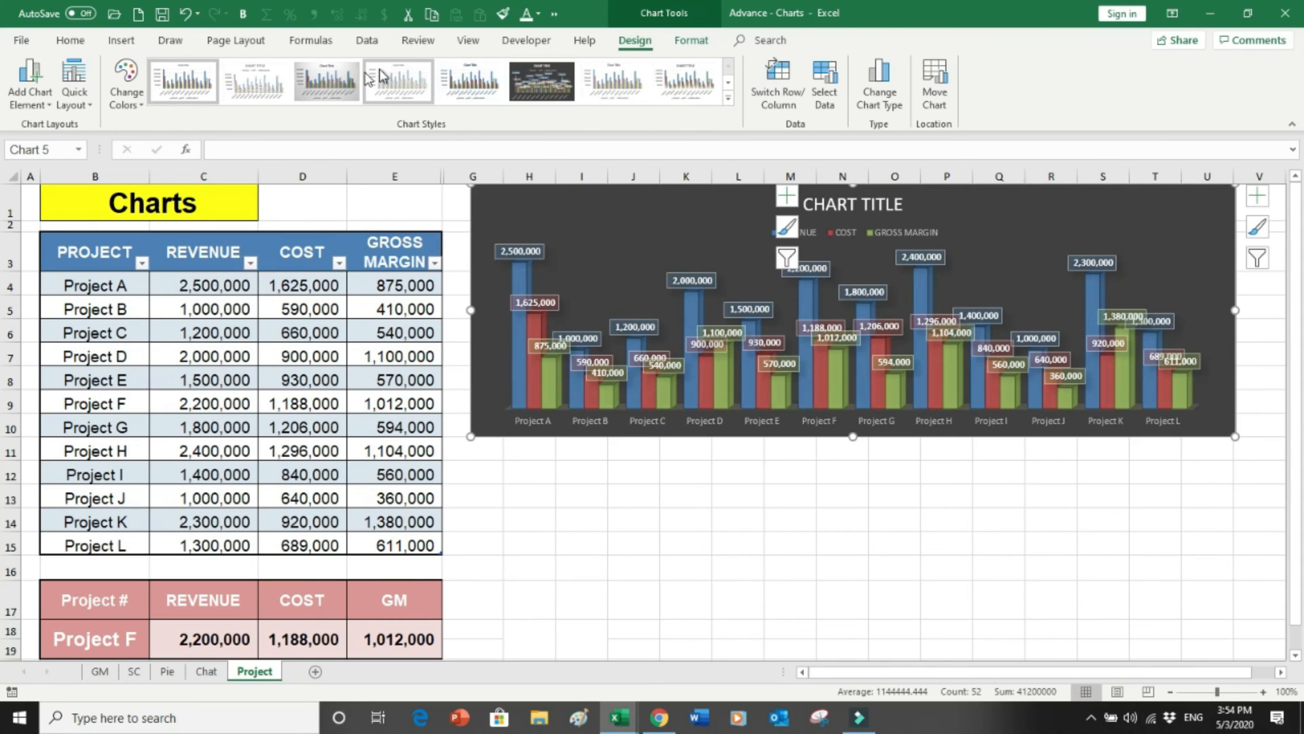
click(319, 84)
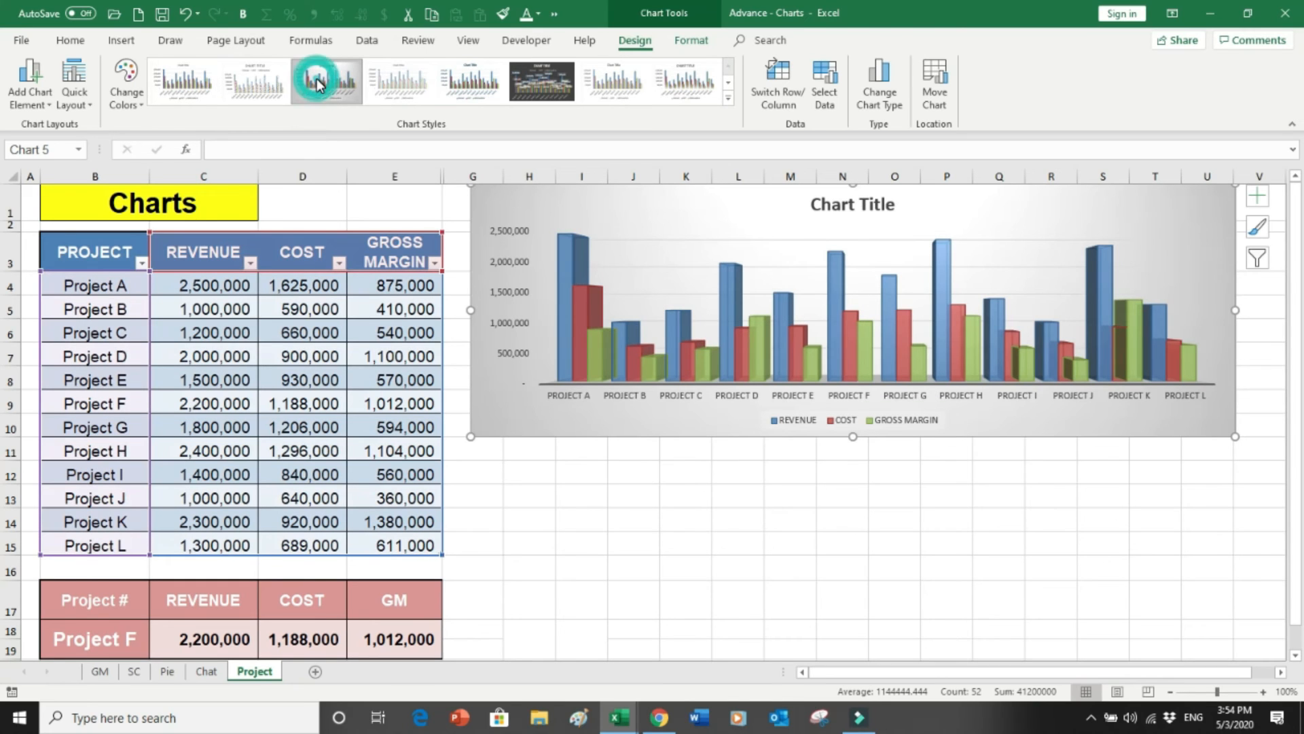
click(606, 528)
Insert a 2-D clustered bar chart from the Project # lookup table in B17:E19
drag(73, 619, 372, 629)
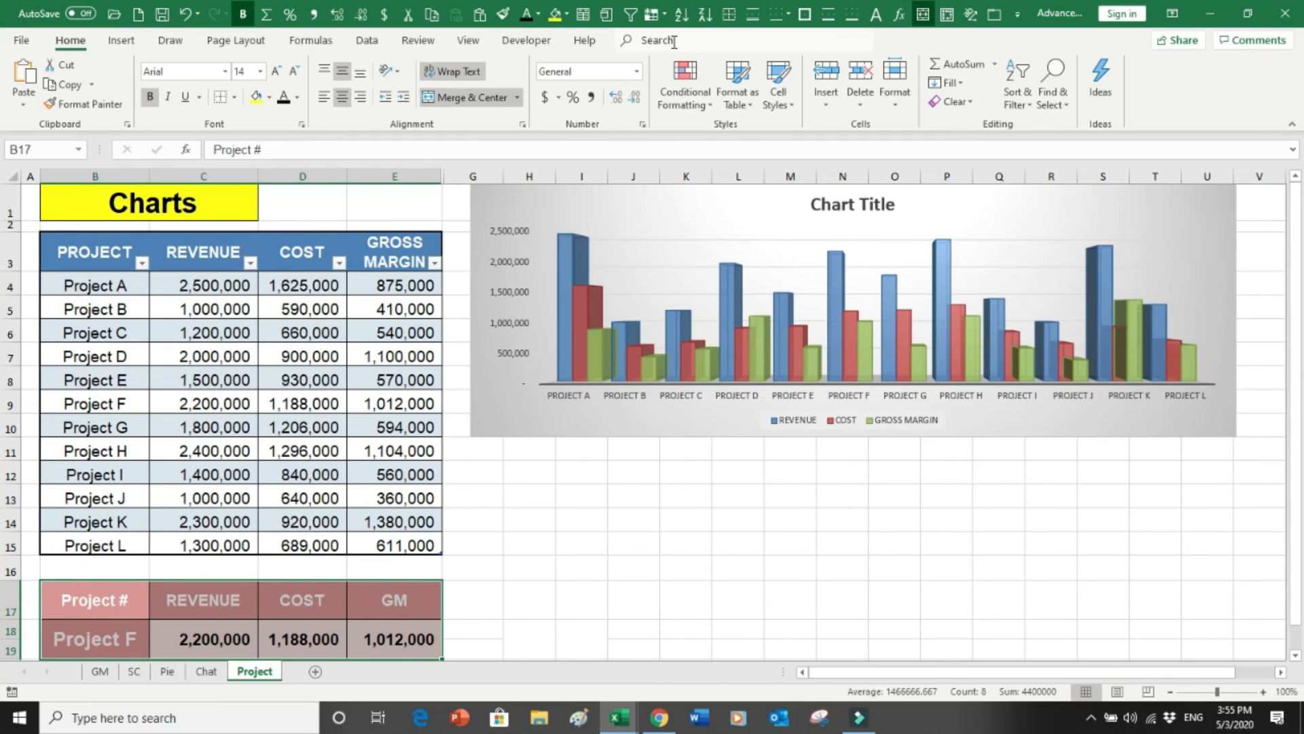
click(121, 40)
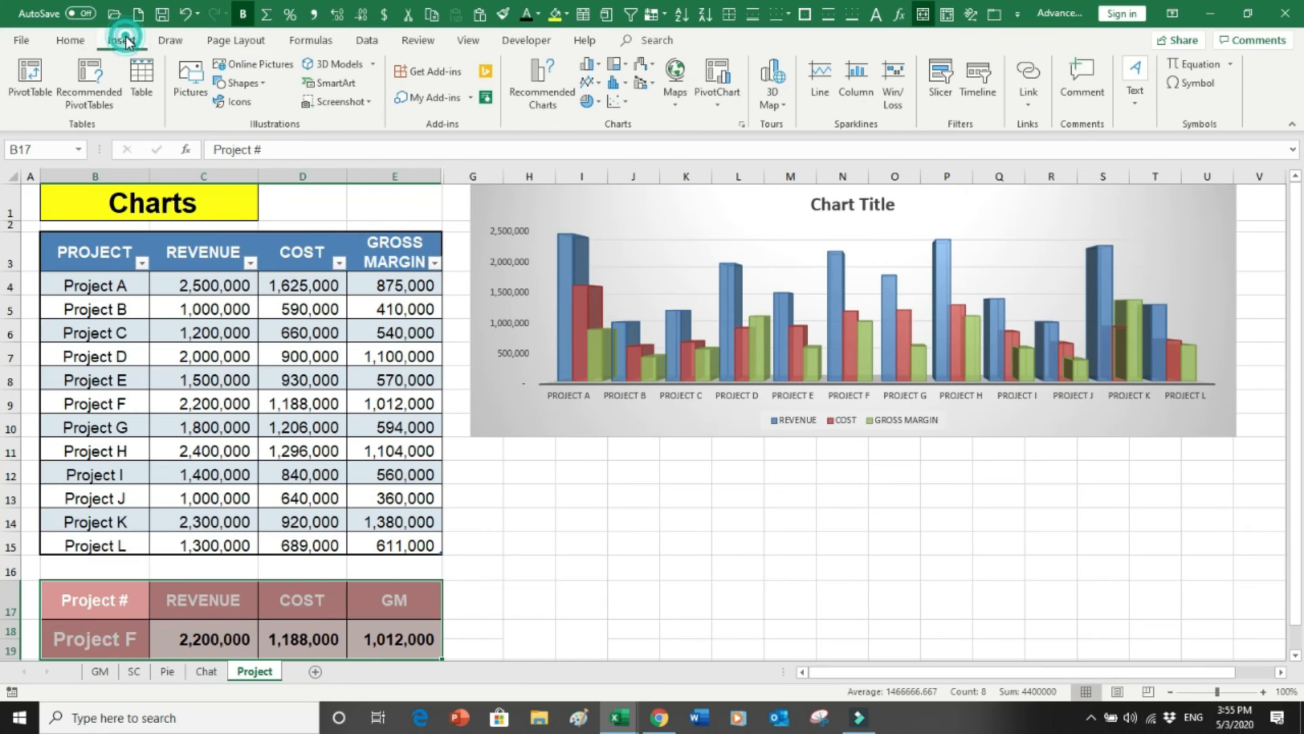
click(590, 68)
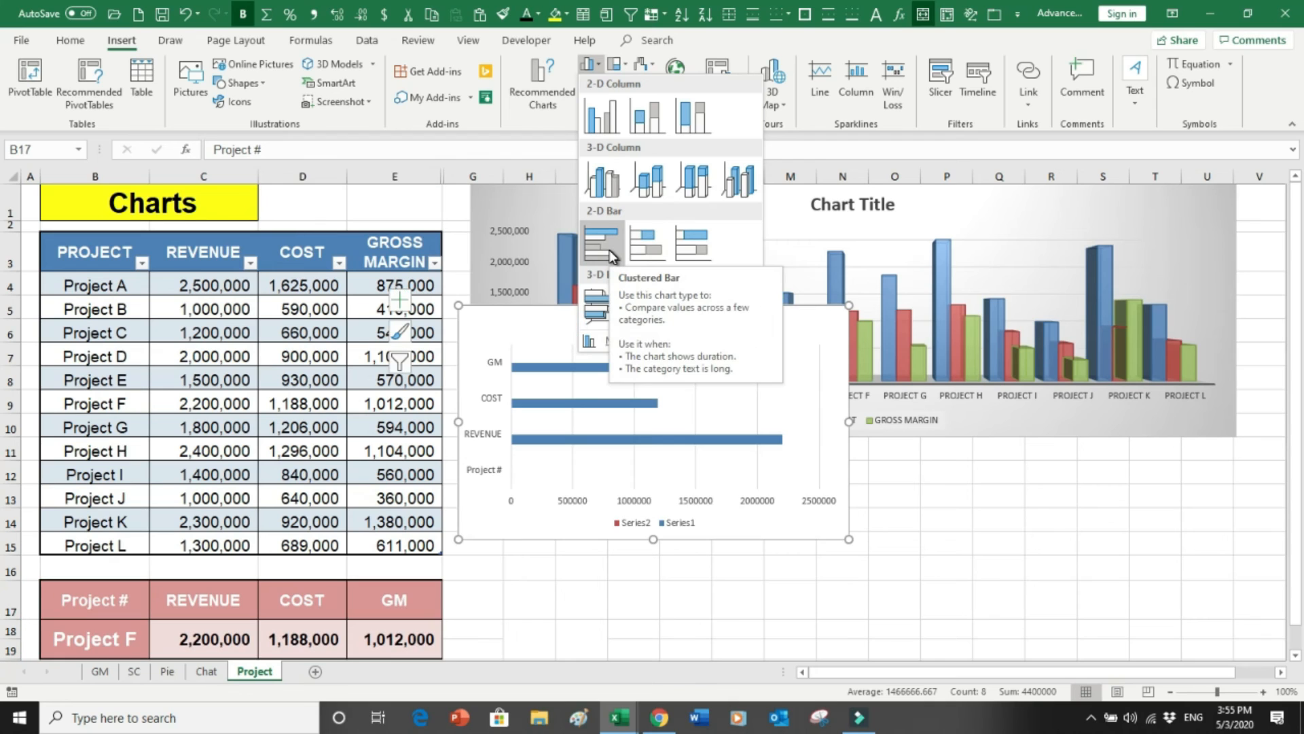
click(609, 255)
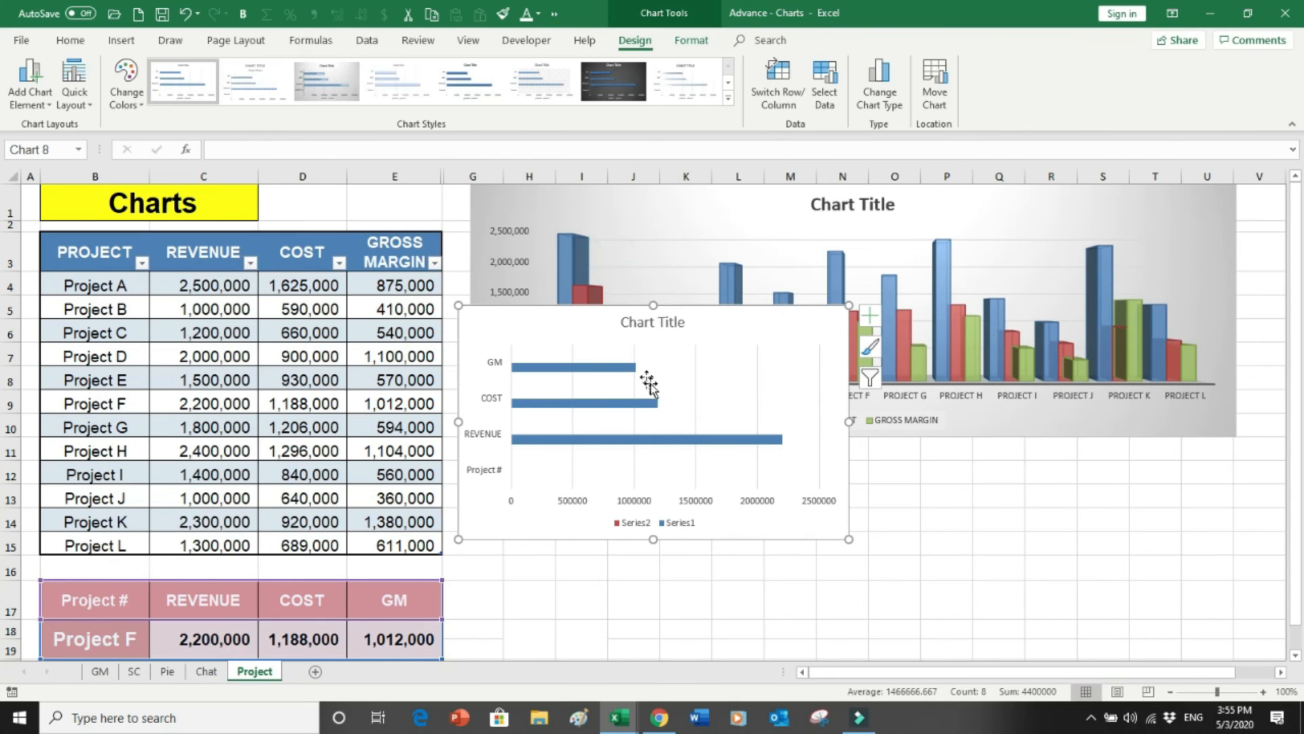
Move the bar chart beneath the 3-D column chart and widen it to about column R, keeping its default colors
drag(564, 322, 603, 445)
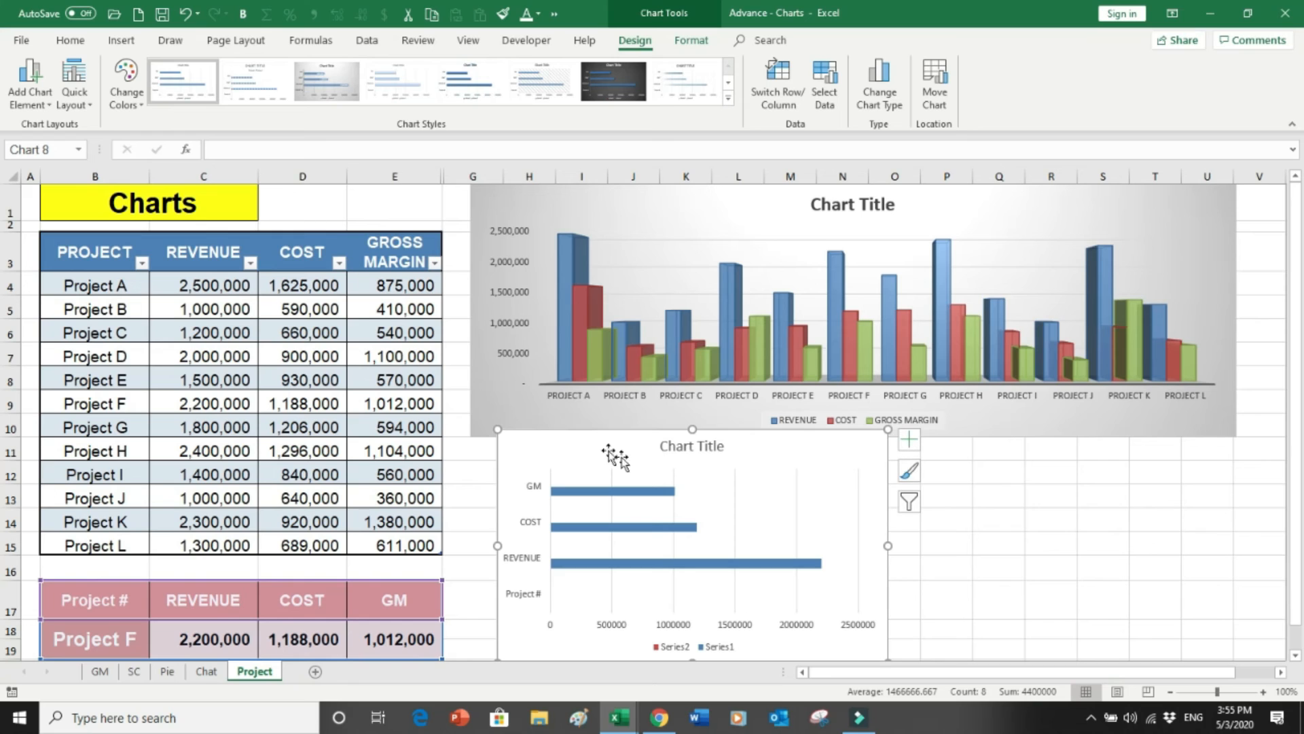
drag(888, 430, 874, 450)
drag(585, 469, 570, 459)
drag(853, 548, 1077, 556)
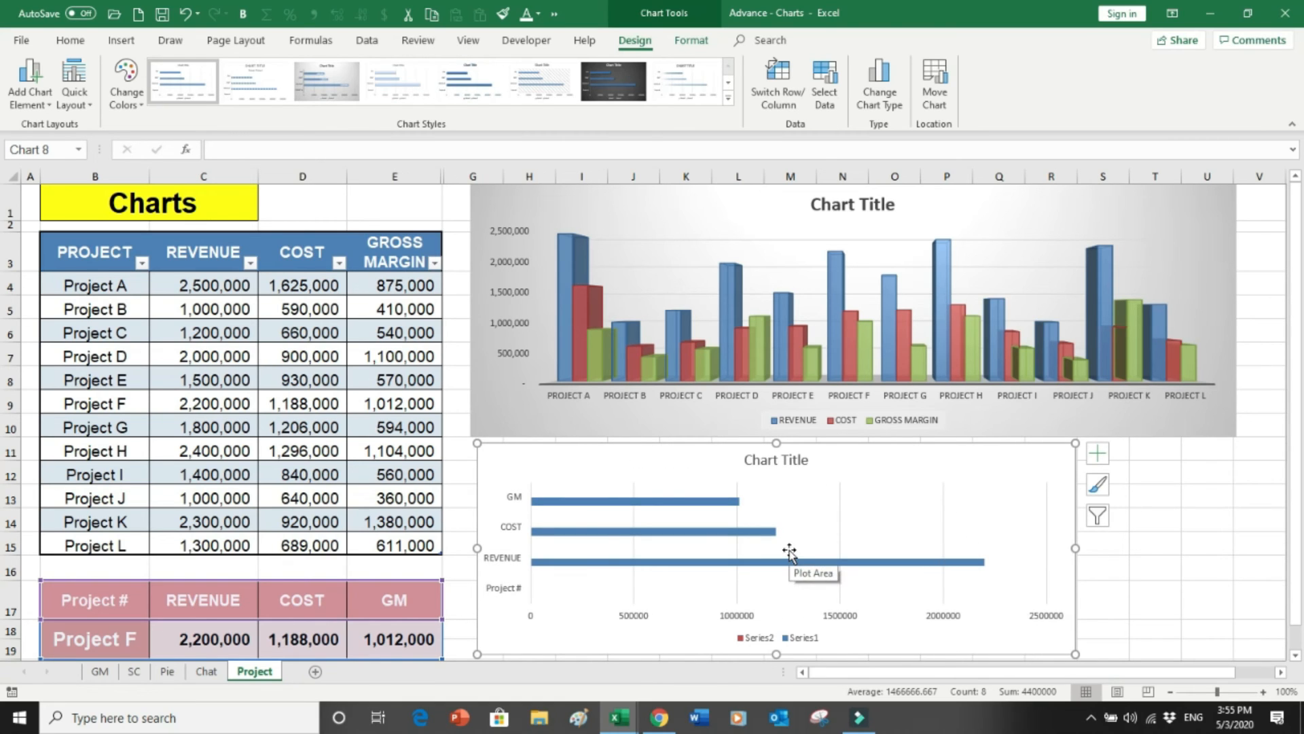
click(126, 70)
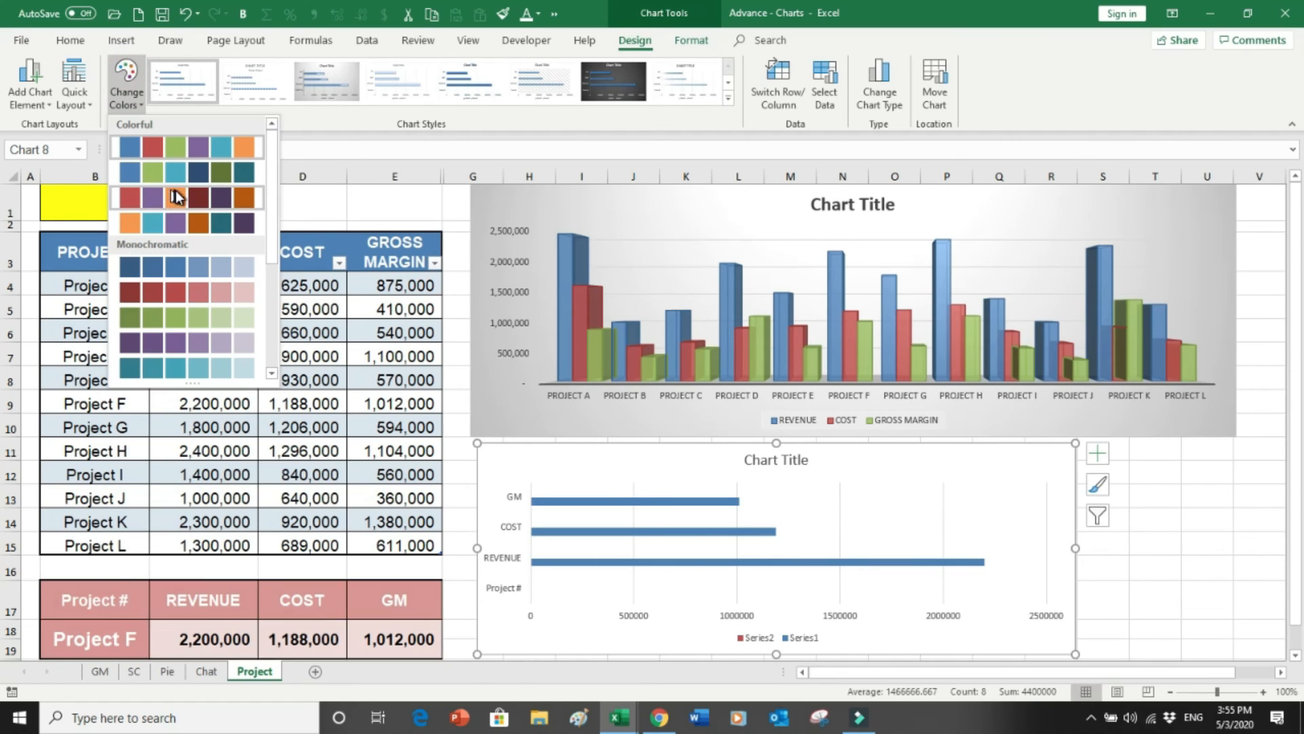
key(Escape)
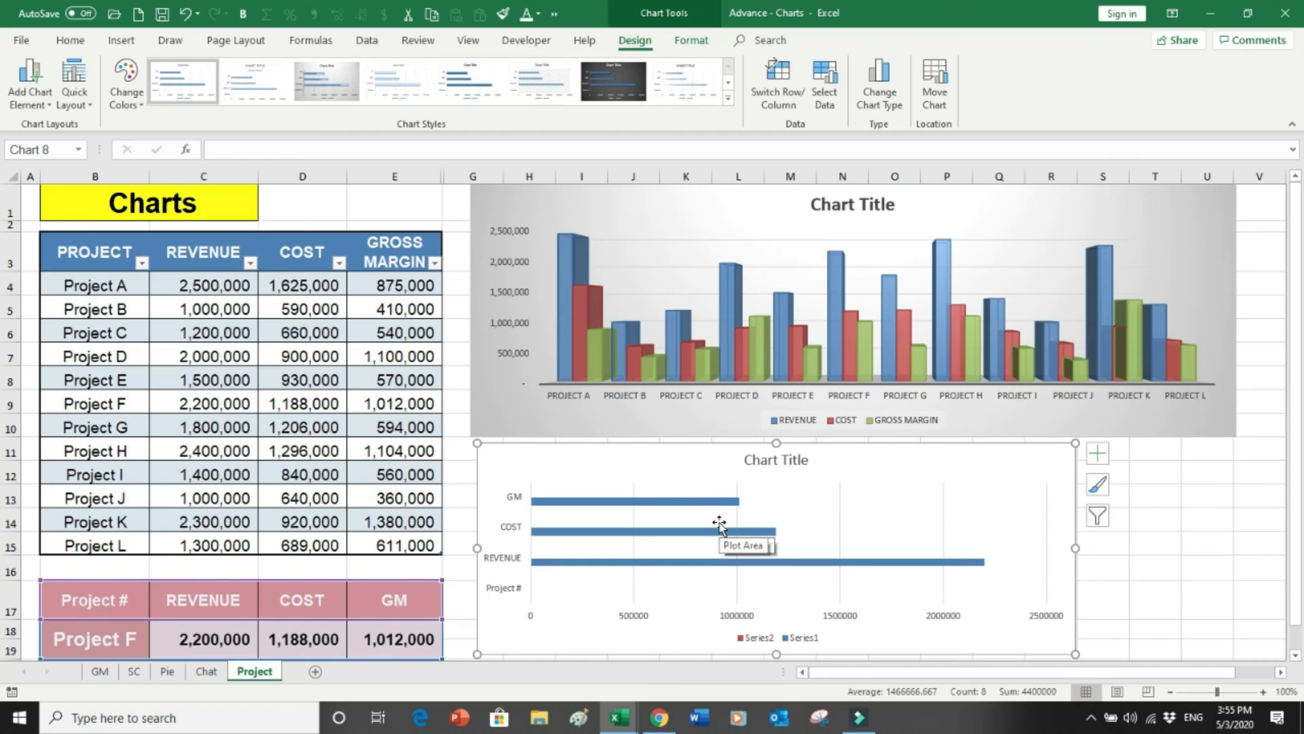
Apply the dark chart style with glossy blue bars to the project bar chart and deselect it
click(610, 86)
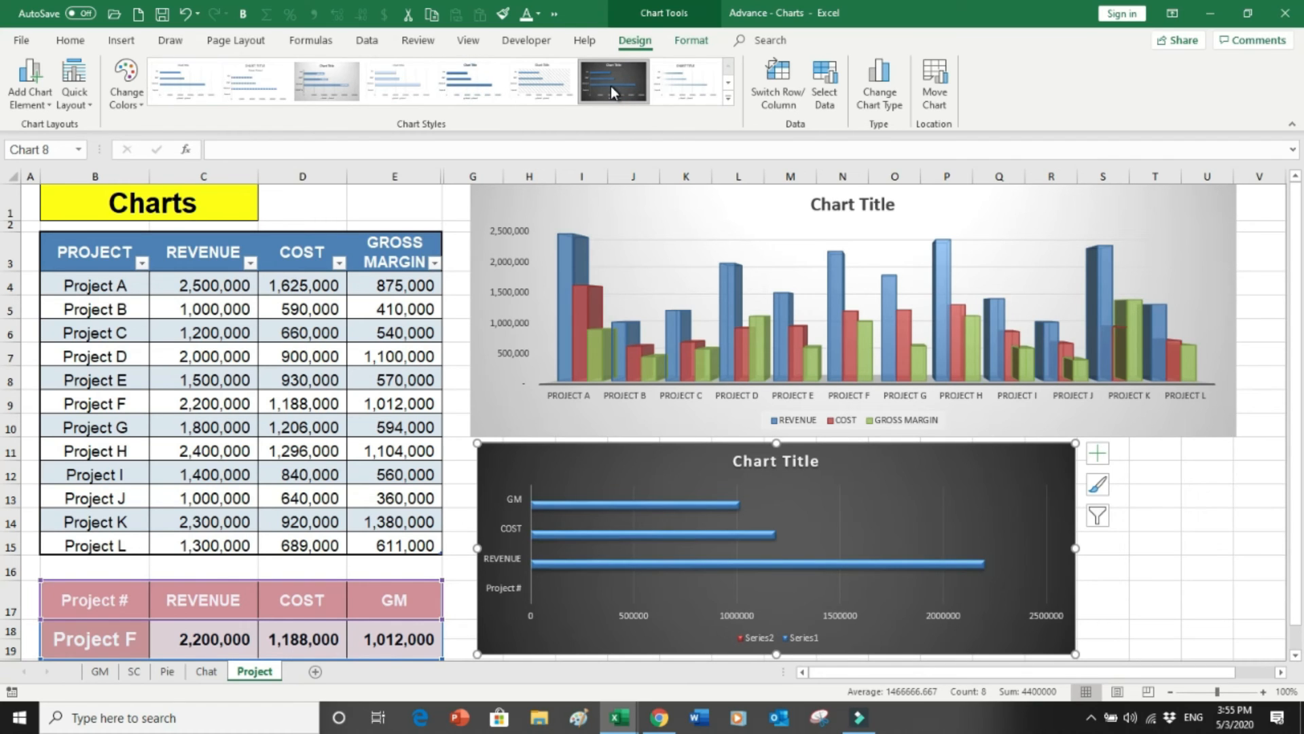
click(1157, 546)
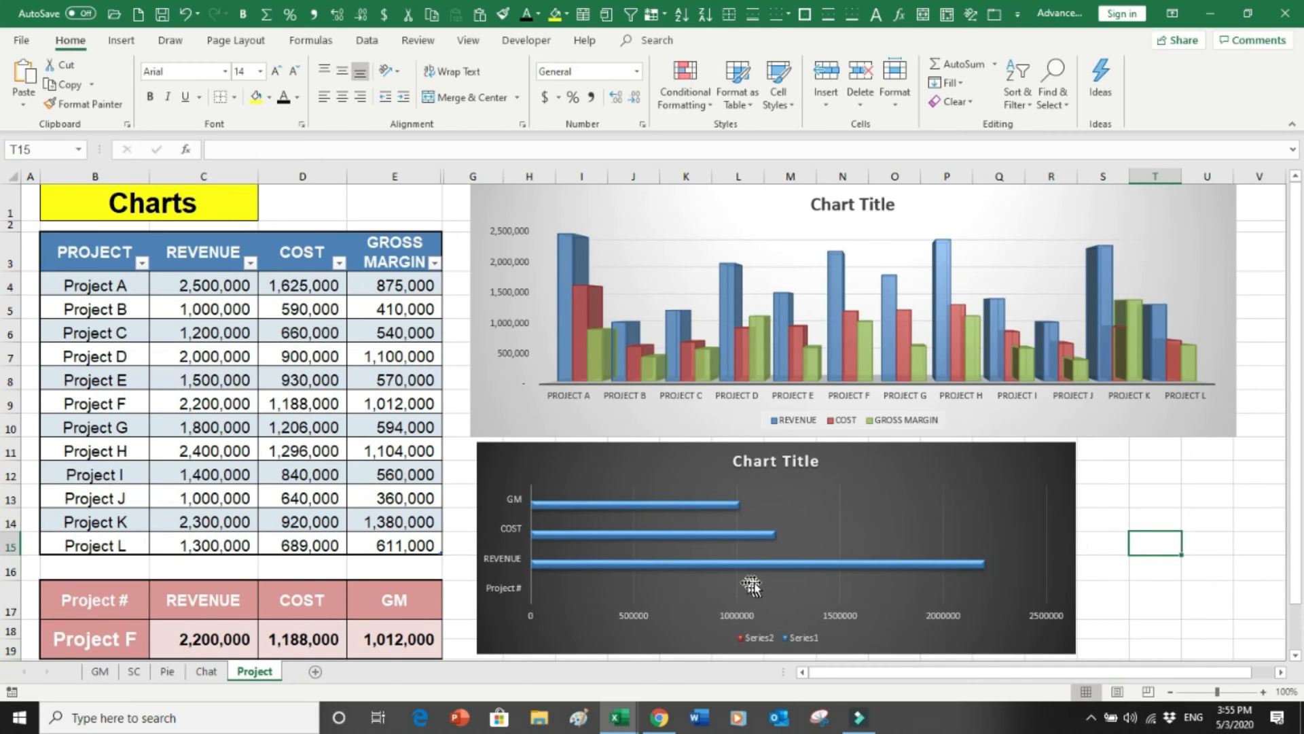
Switch the Project # lookup cell B18 to Project A, Project C and finally Project H to test the bar chart
click(137, 638)
click(157, 637)
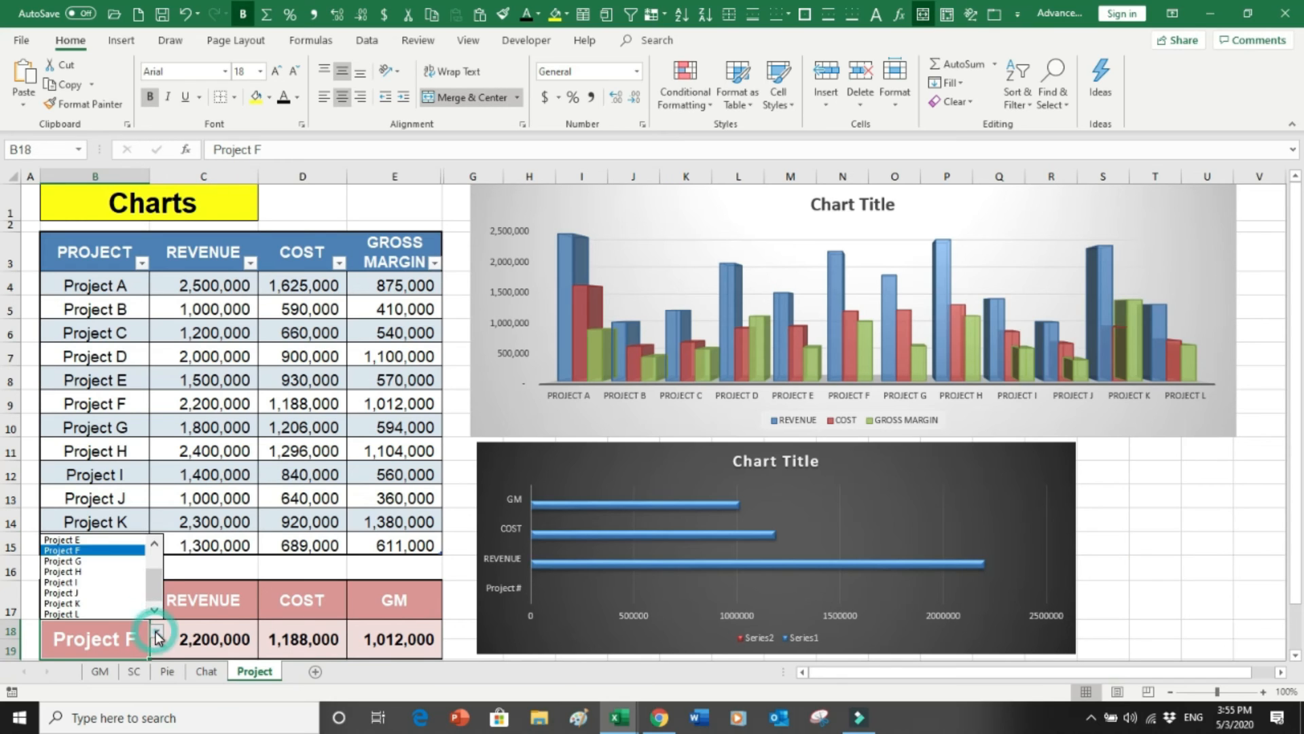
drag(155, 575, 158, 545)
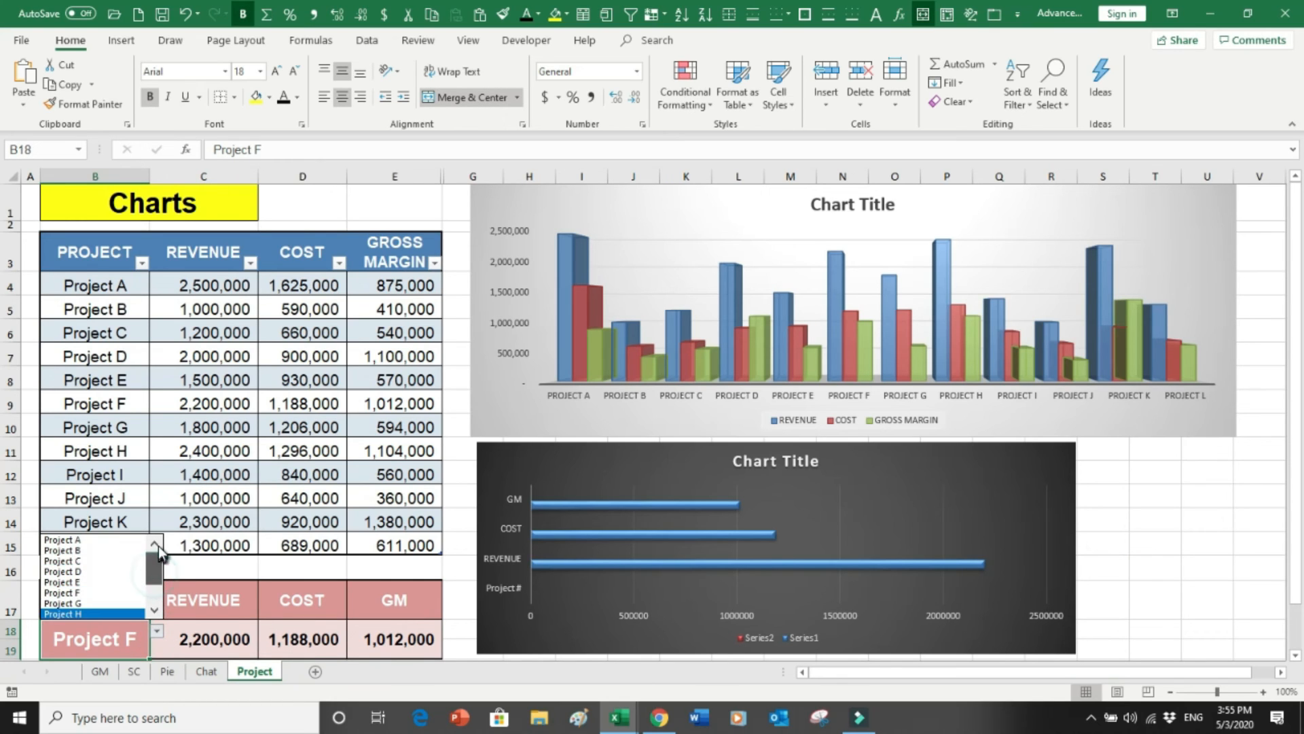
click(94, 540)
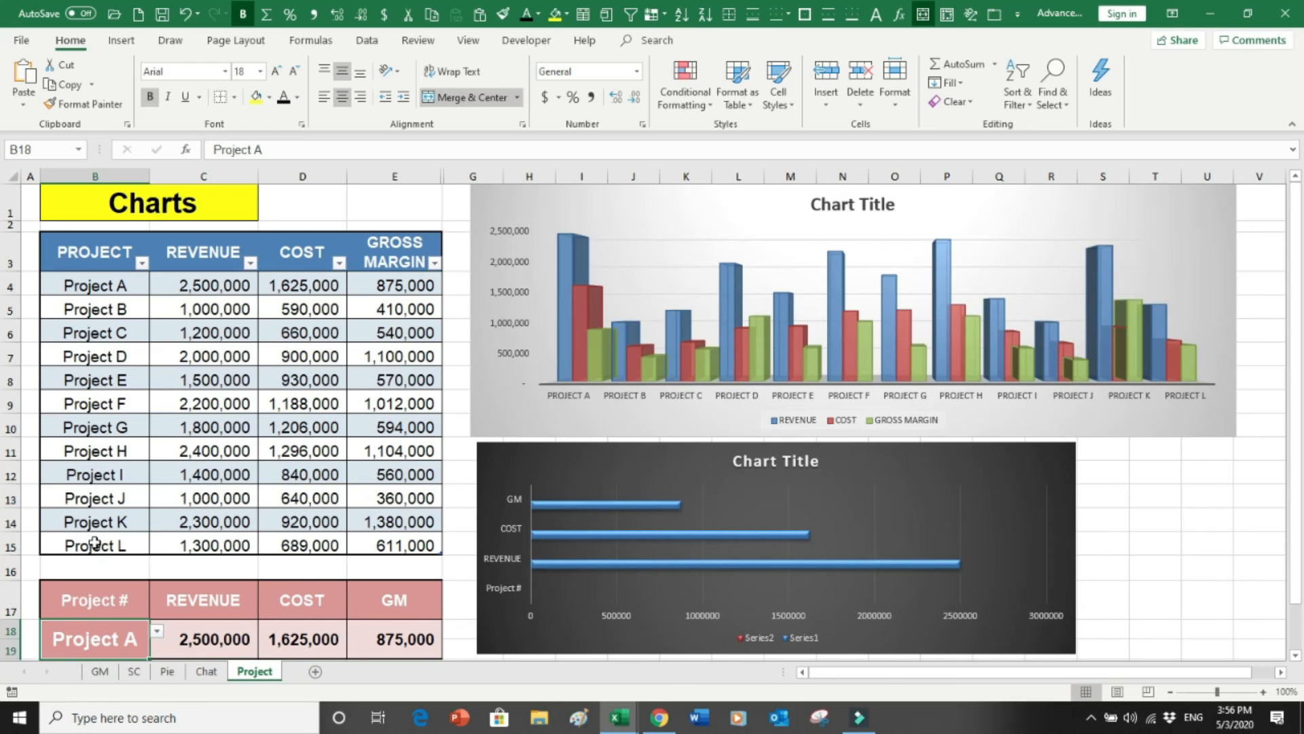
click(157, 632)
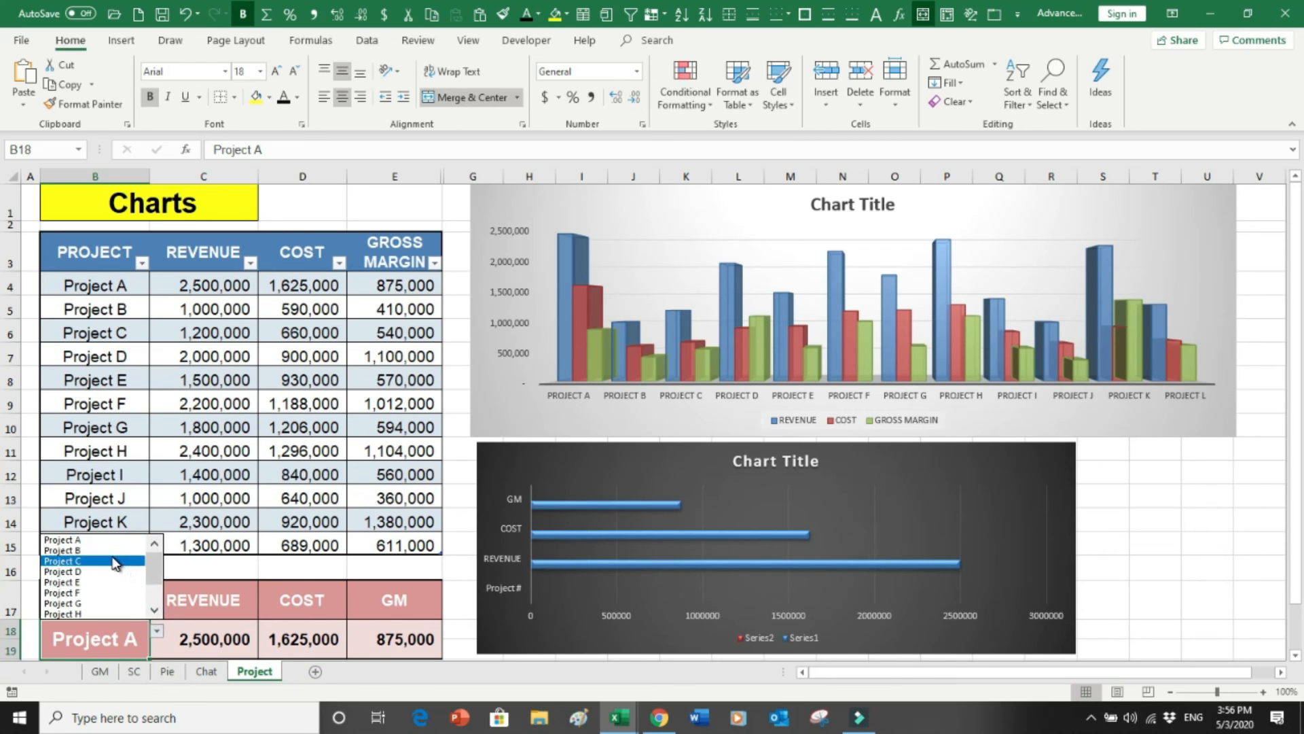
click(112, 555)
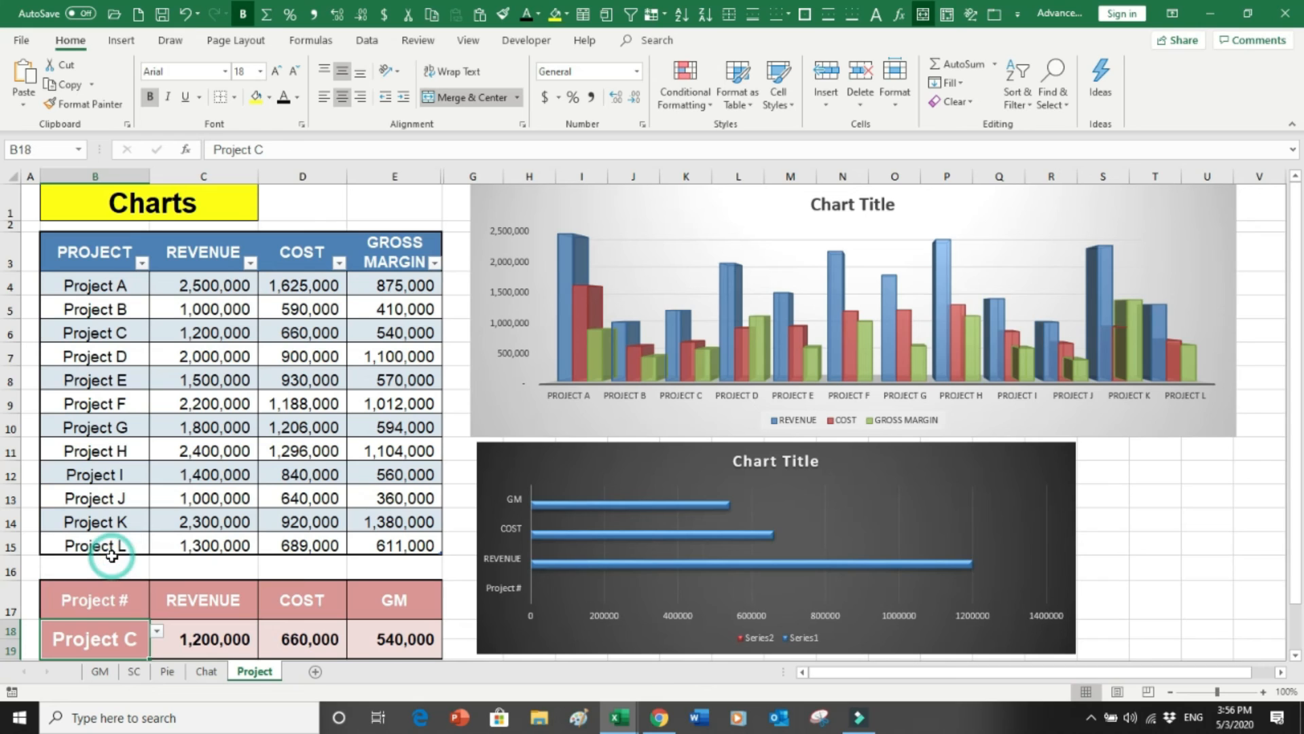
click(158, 632)
click(115, 594)
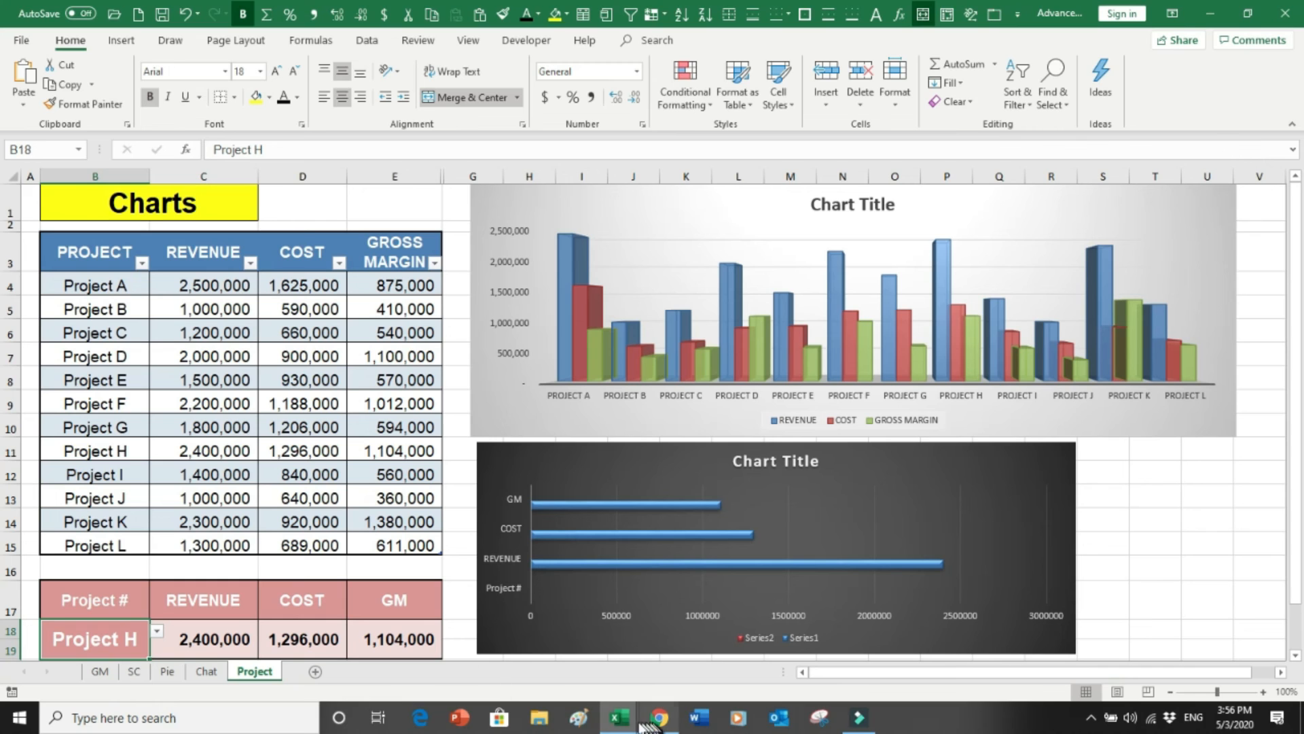
Switch to the Advance - AAA workbook and examine the Monthly Reports line charts and their Total Energy Metrics source tables
mouse_move(620, 726)
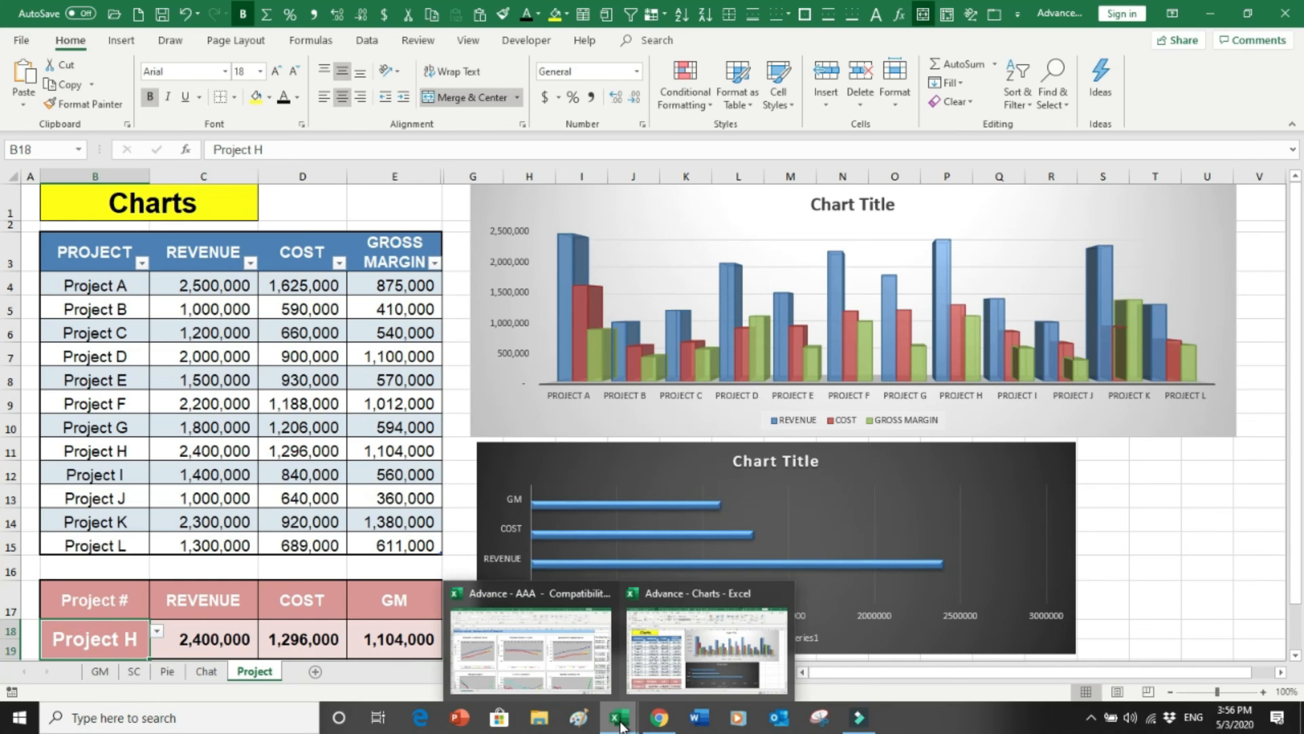
mouse_move(542, 663)
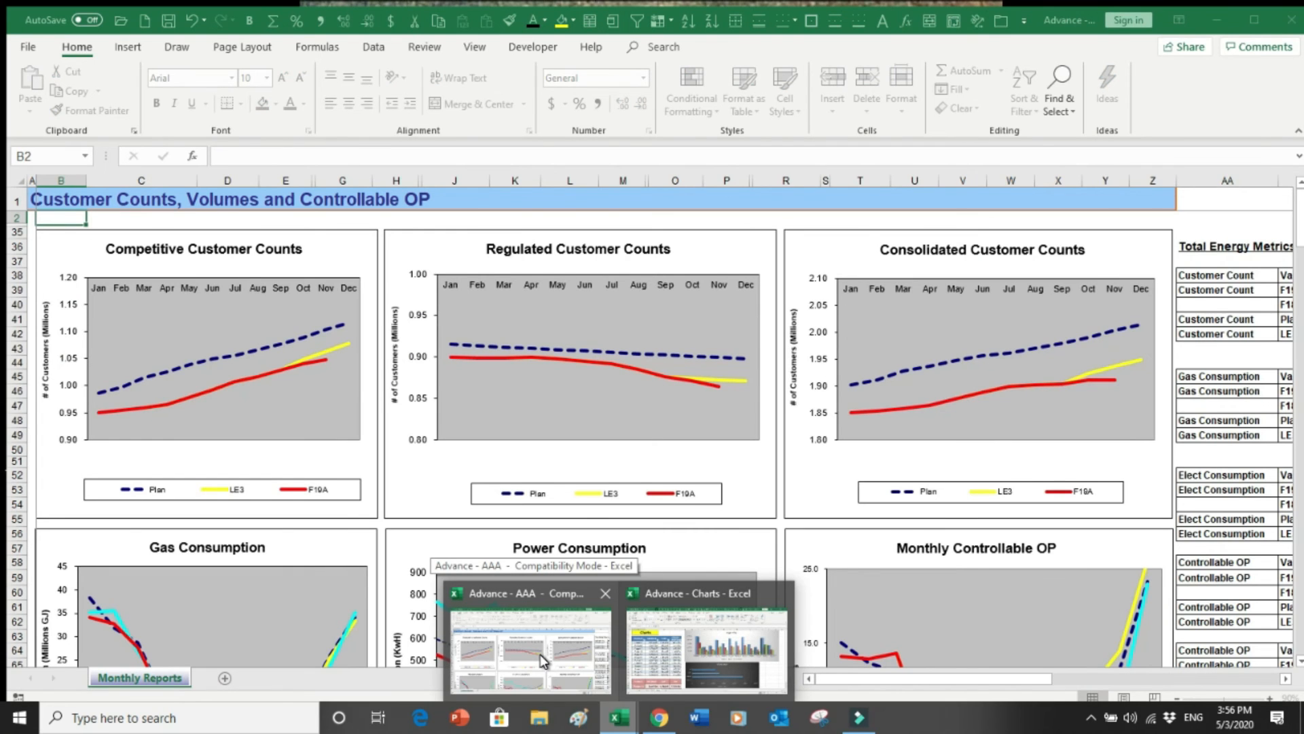
click(542, 661)
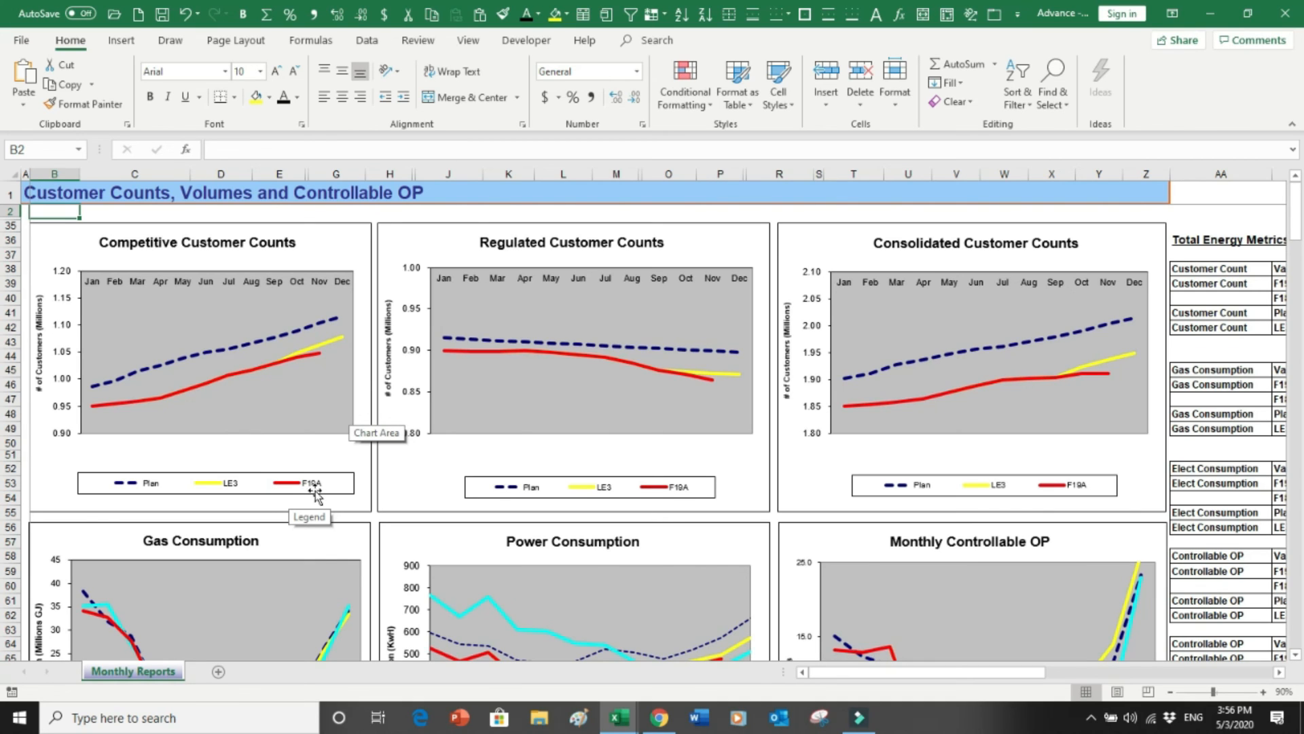
mouse_move(338, 342)
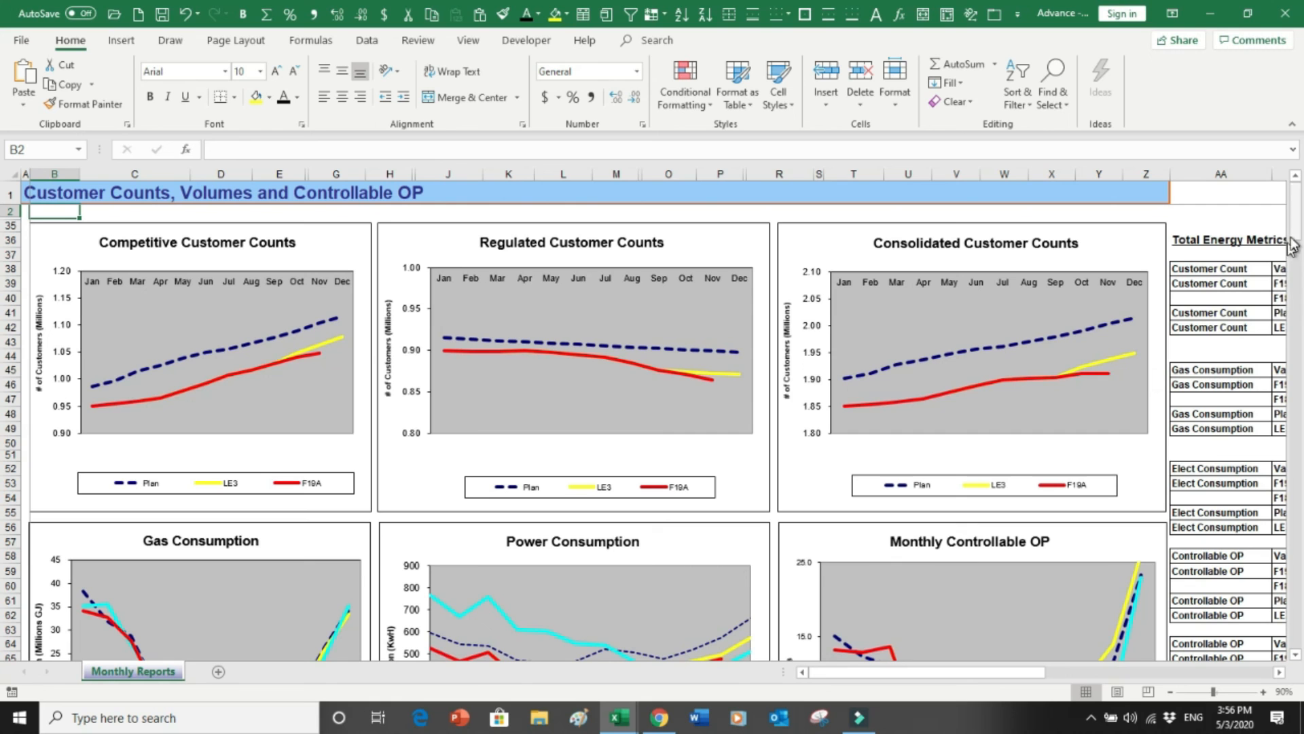
mouse_move(1298, 215)
mouse_down()
mouse_move(1300, 350)
mouse_move(1293, 234)
mouse_up()
drag(1283, 674, 1283, 675)
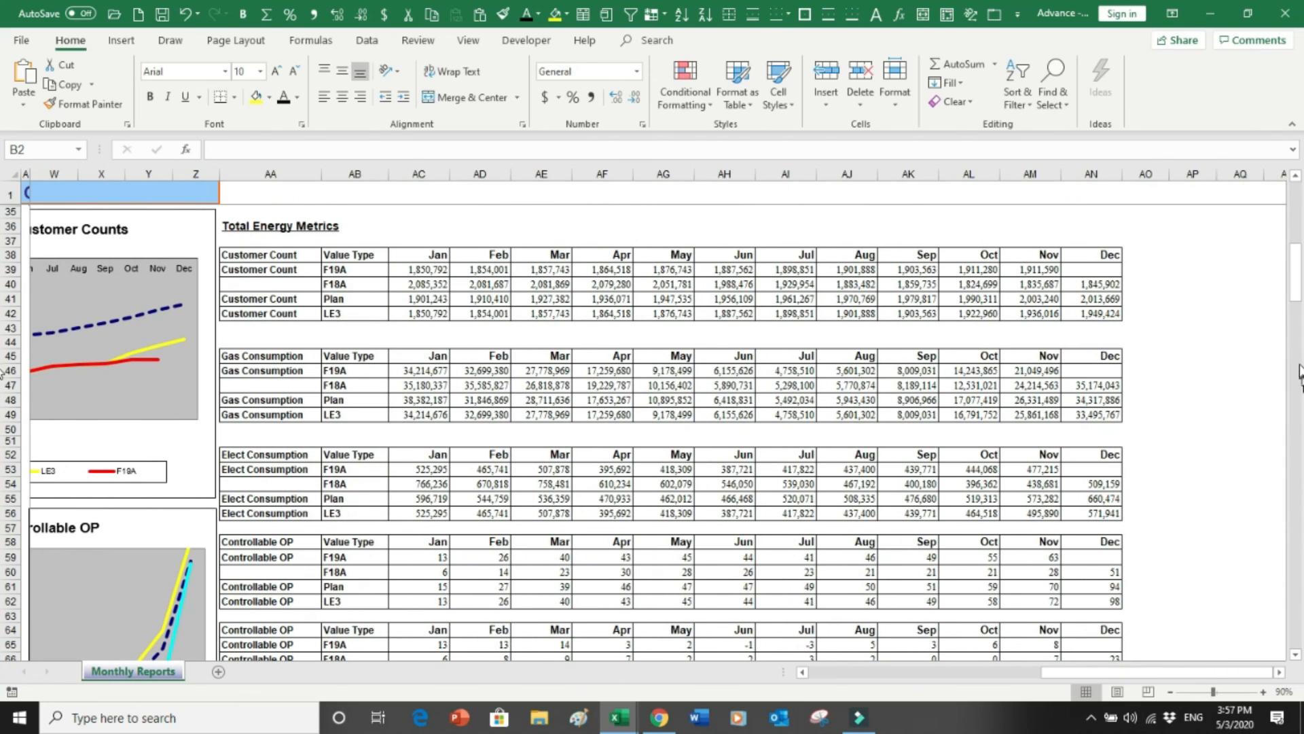
Select columns AC to AN, the Jan to Dec data of the Total Energy Metrics tables, and return to the charts
drag(1297, 293, 1299, 178)
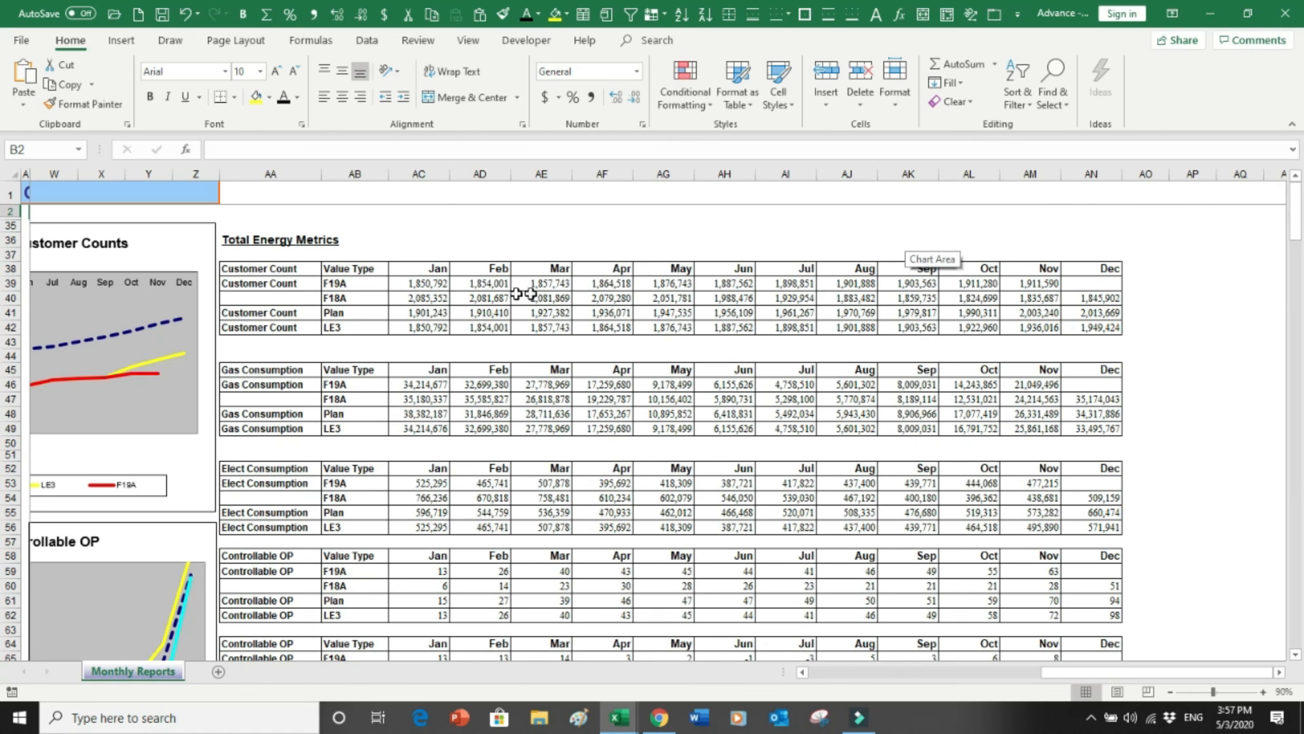
drag(419, 174, 1064, 195)
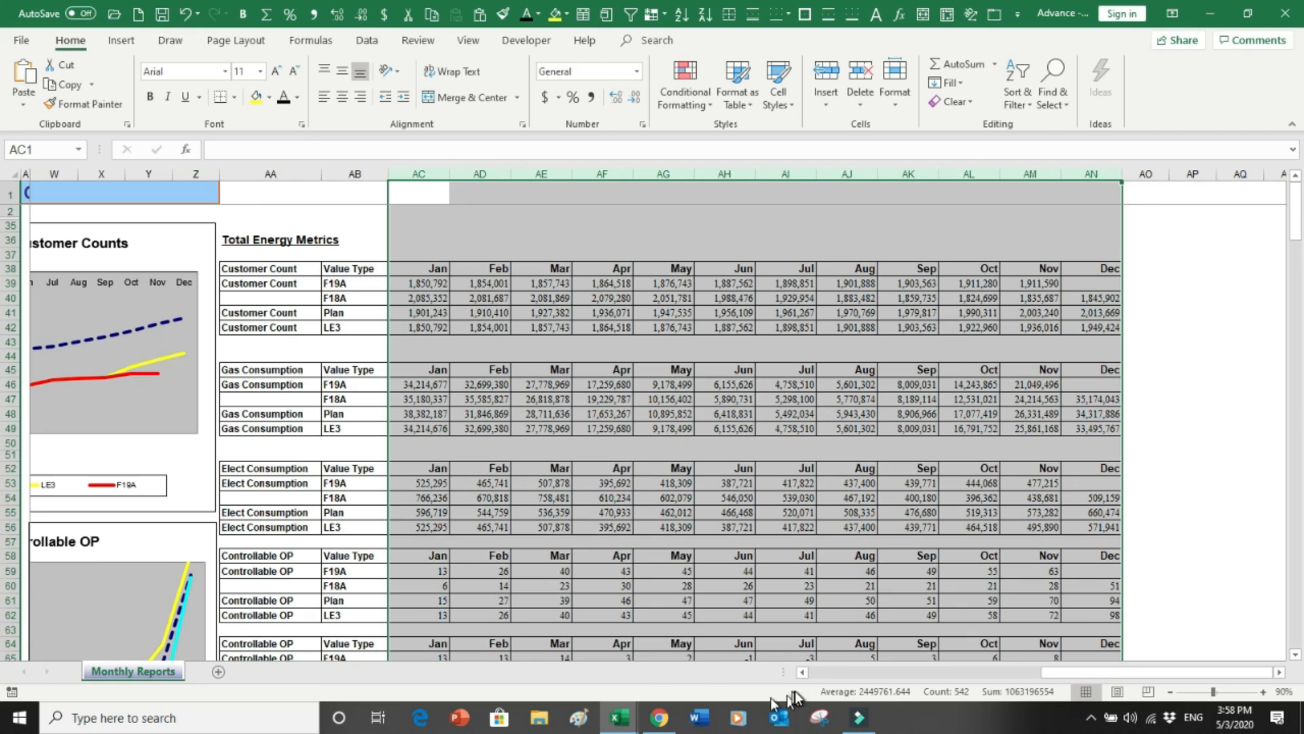
click(818, 672)
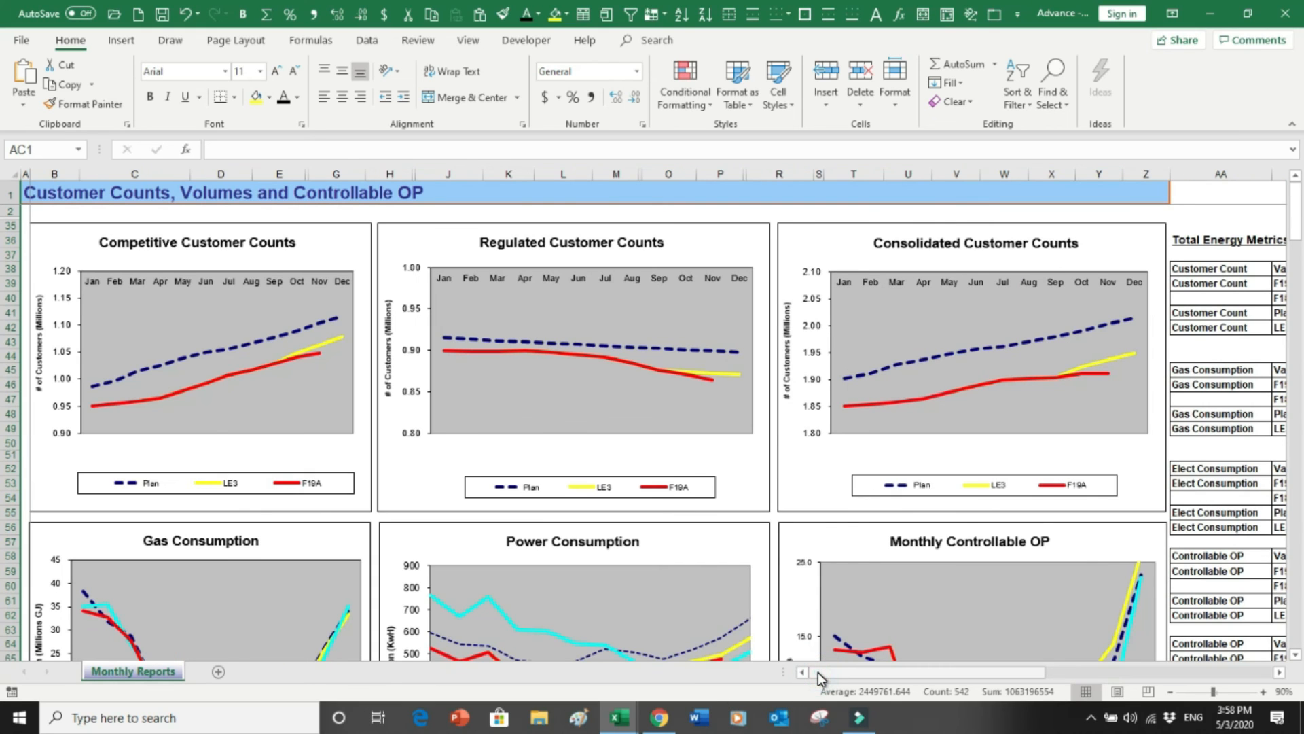